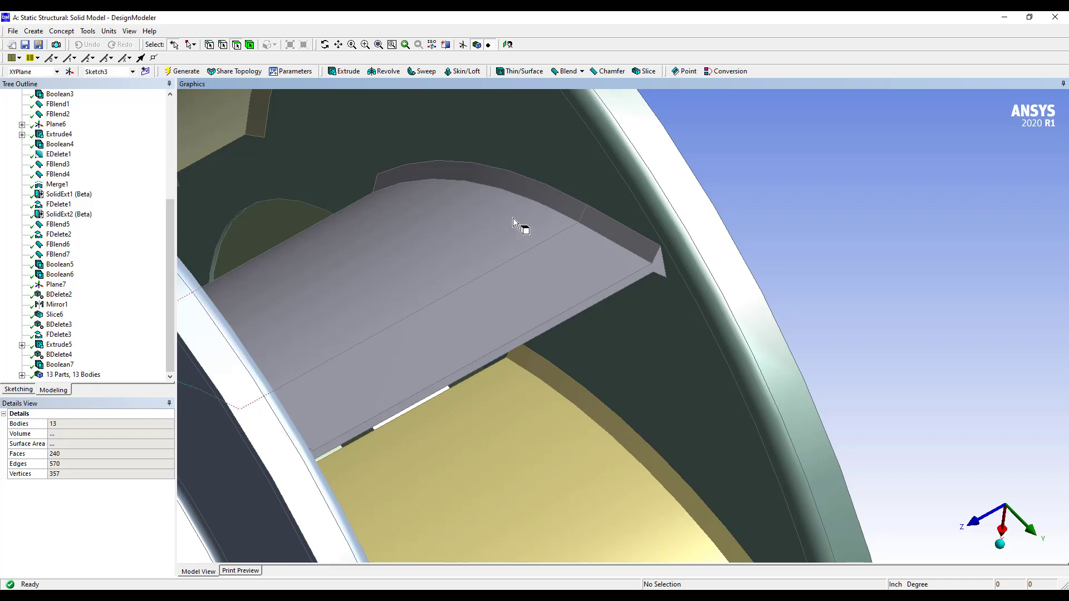
# Examine the impeller's solid model and its prepared surface model, including the blade edges and fillet weld surfaces.
pyautogui.keyDown('shift'); pyautogui.moveTo(513, 218); pyautogui.dragTo(661, 523, button='middle'); pyautogui.keyUp('shift')
pyautogui.keyDown('ctrl'); pyautogui.moveTo(620, 441); pyautogui.dragTo(688, 361, button='middle'); pyautogui.keyUp('ctrl')
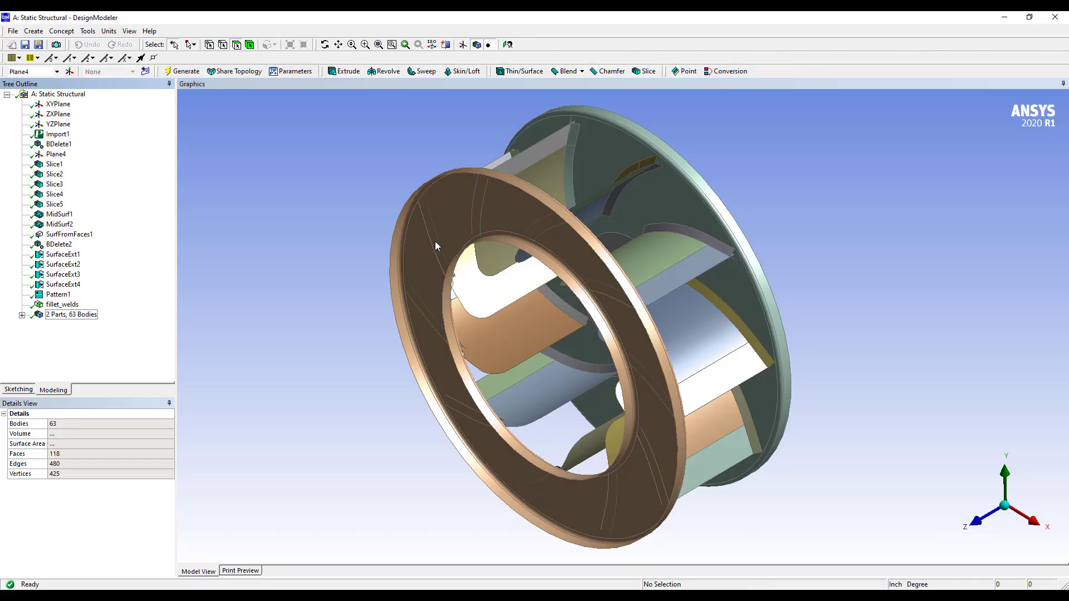
pyautogui.keyDown('ctrl'); pyautogui.moveTo(554, 248); pyautogui.dragTo(523, 238, button='middle'); pyautogui.keyUp('ctrl')
pyautogui.keyDown('ctrl'); pyautogui.moveTo(597, 235); pyautogui.dragTo(656, 416, button='middle'); pyautogui.keyUp('ctrl')
pyautogui.keyDown('ctrl'); pyautogui.moveTo(676, 377); pyautogui.dragTo(590, 232, button='middle'); pyautogui.keyUp('ctrl')
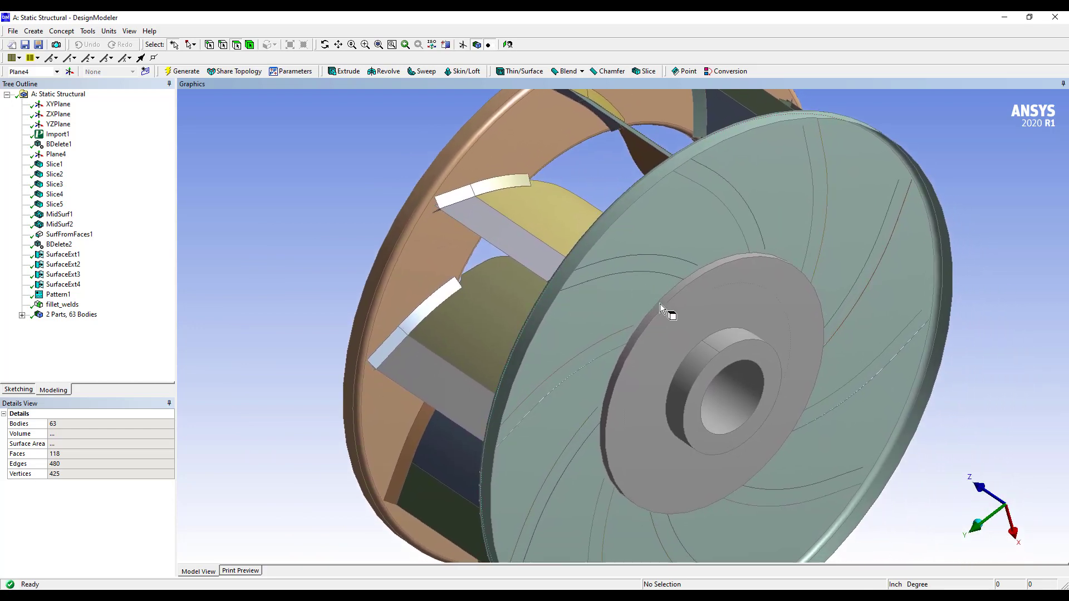
pyautogui.keyDown('ctrl'); pyautogui.moveTo(502, 272); pyautogui.dragTo(647, 424, button='middle'); pyautogui.keyUp('ctrl')
pyautogui.scroll(5, 625, 322)
pyautogui.keyDown('ctrl'); pyautogui.moveTo(579, 352); pyautogui.dragTo(573, 200, button='middle'); pyautogui.keyUp('ctrl')
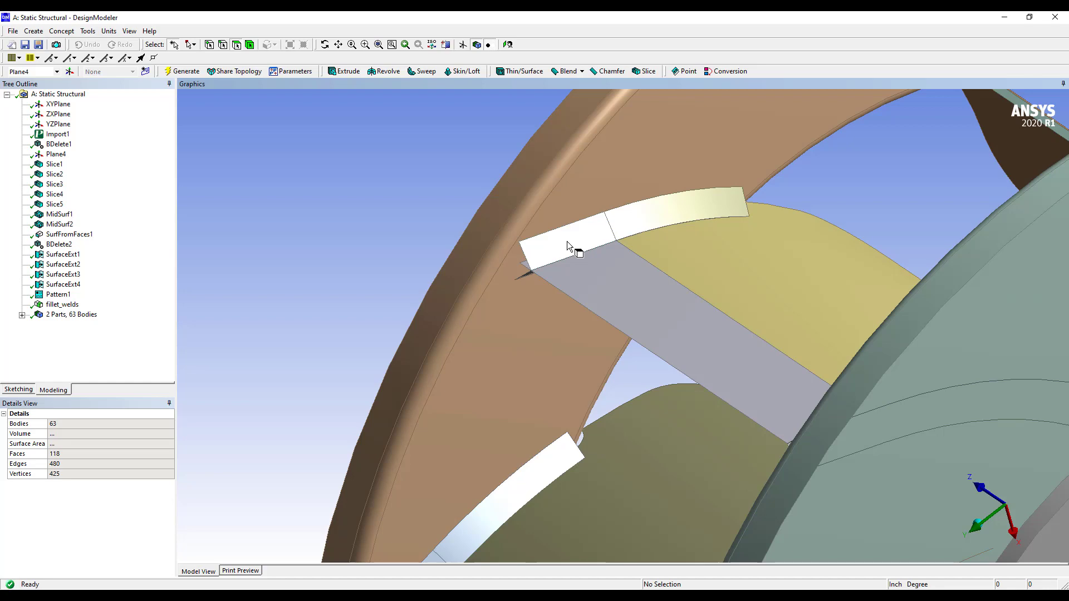
pyautogui.scroll(-6, 580, 298)
pyautogui.moveTo(680, 356); pyautogui.dragTo(707, 290, button='middle')
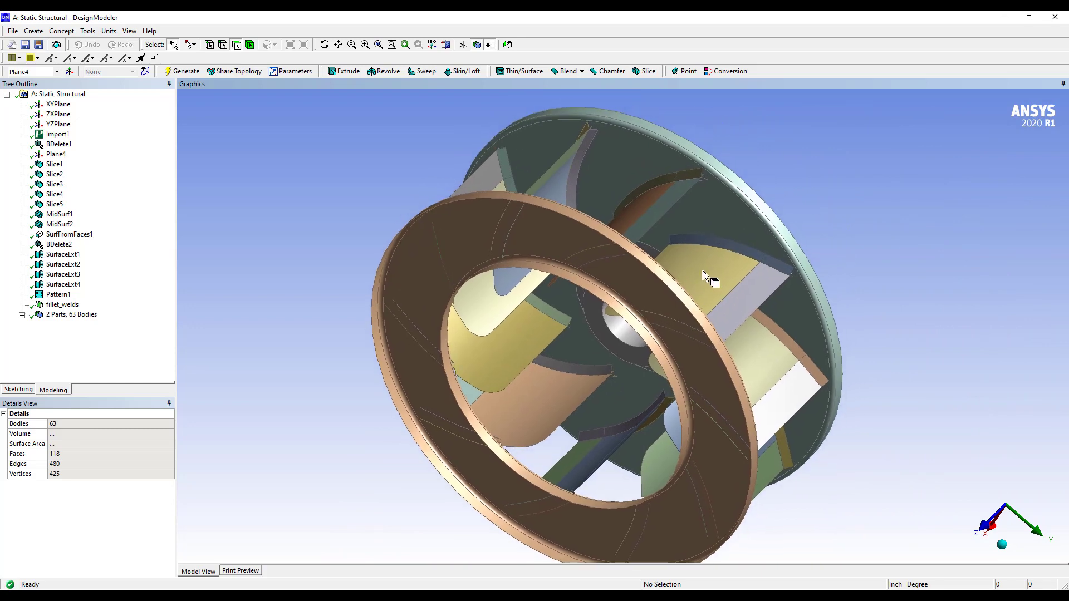
pyautogui.scroll(-3, 708, 287)
pyautogui.keyDown('shift'); pyautogui.moveTo(697, 277); pyautogui.dragTo(695, 264, button='middle'); pyautogui.keyUp('shift')
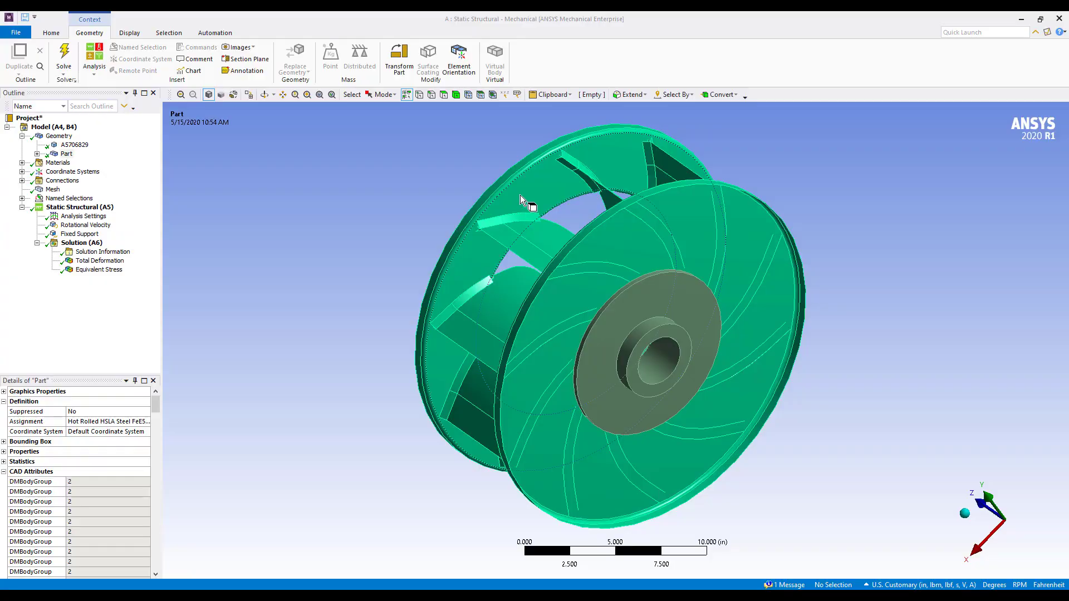
# Switch to Mechanical and inspect the shell mesh on the impeller's blades, rings and weld surfaces.
pyautogui.click(53, 190)
pyautogui.scroll(5, 611, 173)
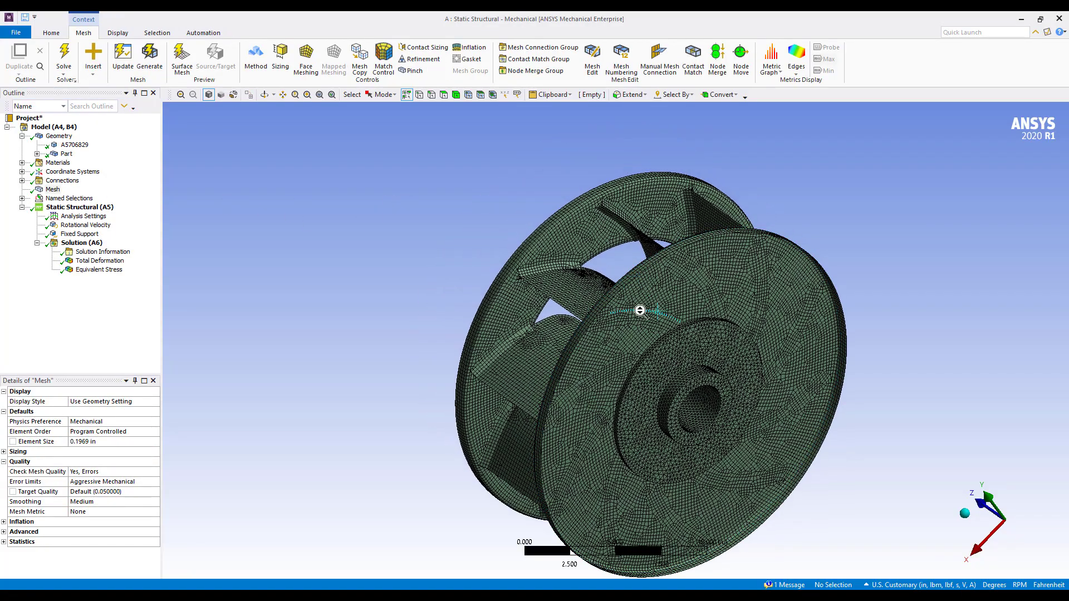
pyautogui.scroll(5, 611, 173)
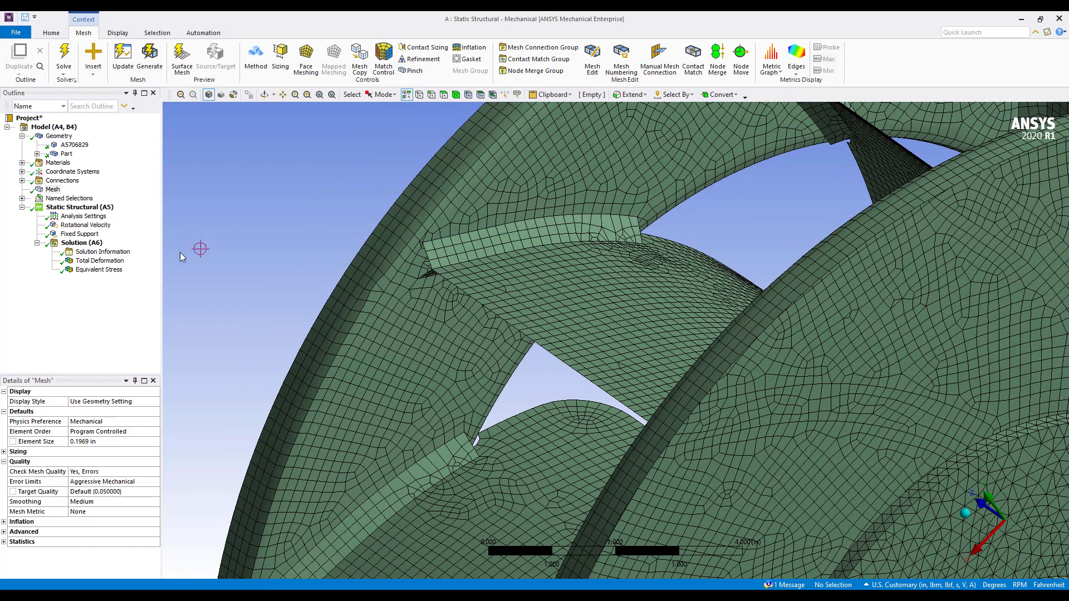
# Review the fixed support on the hub bore and the rotational velocity load in the static structural setup.
pyautogui.click(89, 235)
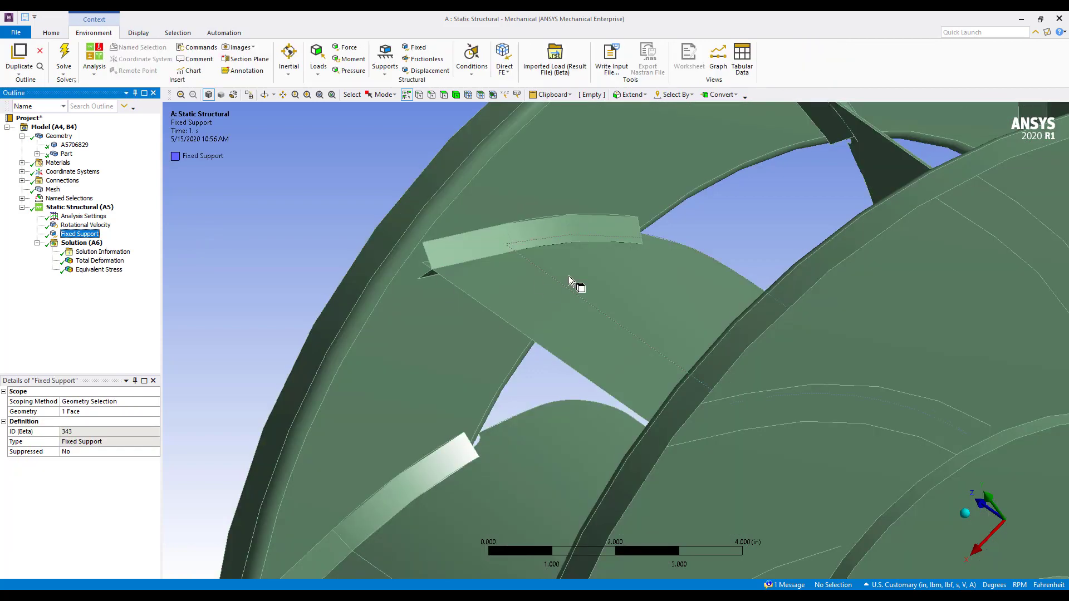
pyautogui.scroll(-5, 573, 301)
pyautogui.keyDown('shift'); pyautogui.moveTo(581, 440); pyautogui.dragTo(587, 483, button='middle'); pyautogui.keyUp('shift')
pyautogui.keyDown('ctrl'); pyautogui.moveTo(631, 389); pyautogui.dragTo(503, 306, button='middle'); pyautogui.keyUp('ctrl')
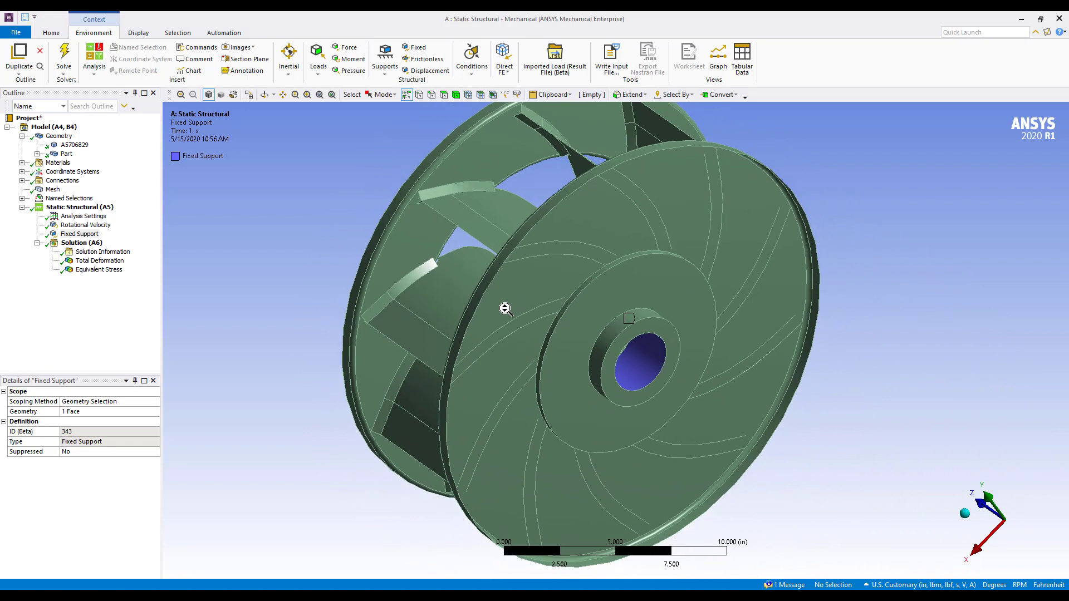
pyautogui.click(75, 225)
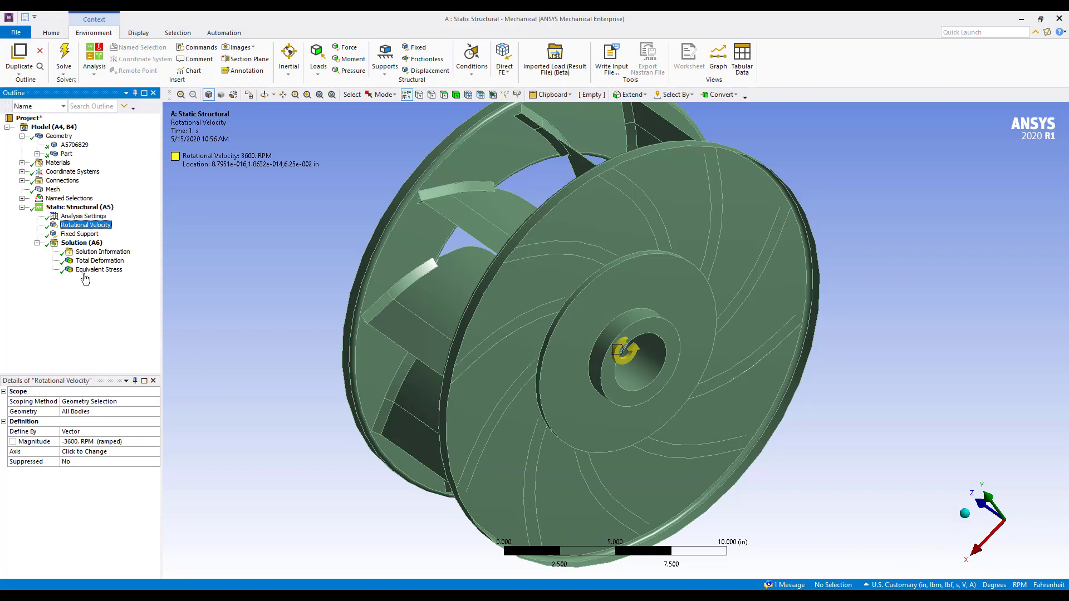
# Review the total deformation and equivalent stress results on the impeller.
pyautogui.click(98, 262)
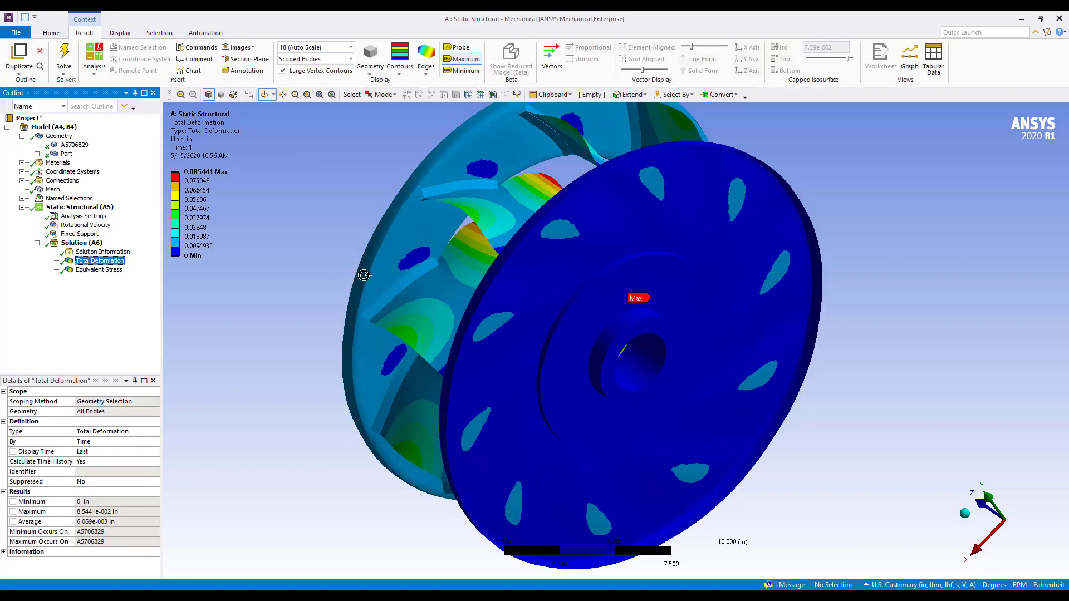
pyautogui.moveTo(530, 275); pyautogui.dragTo(562, 329)
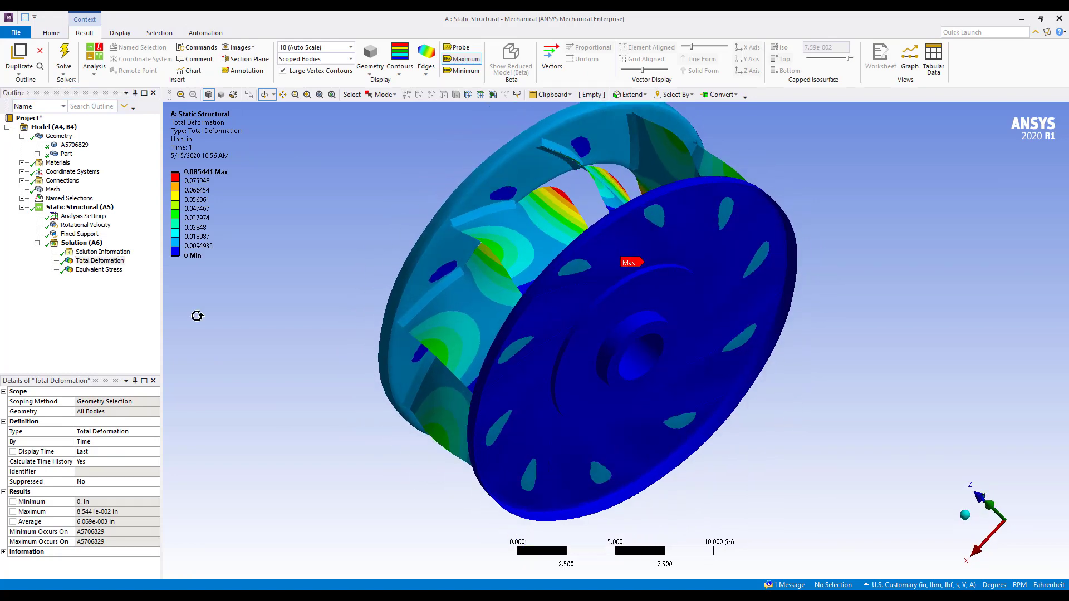
pyautogui.click(98, 270)
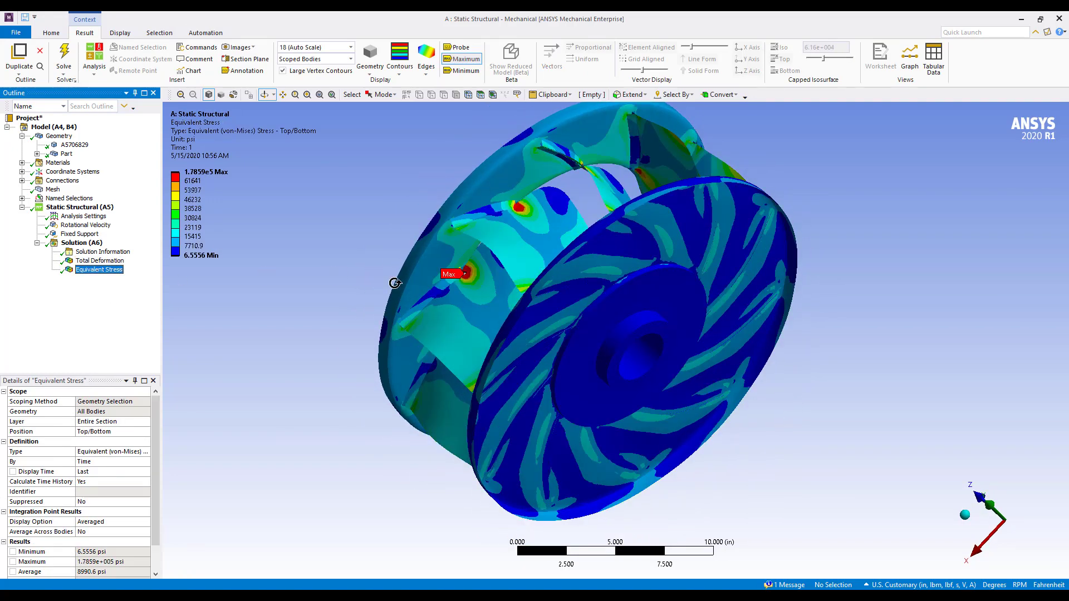
pyautogui.moveTo(487, 300); pyautogui.dragTo(489, 310)
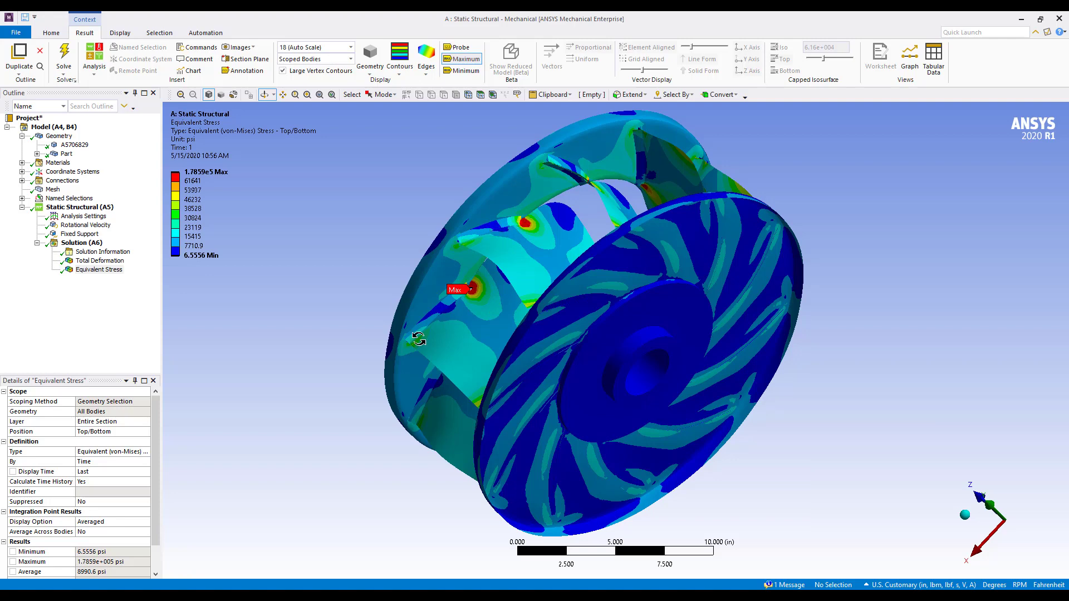
pyautogui.moveTo(420, 428); pyautogui.dragTo(421, 427)
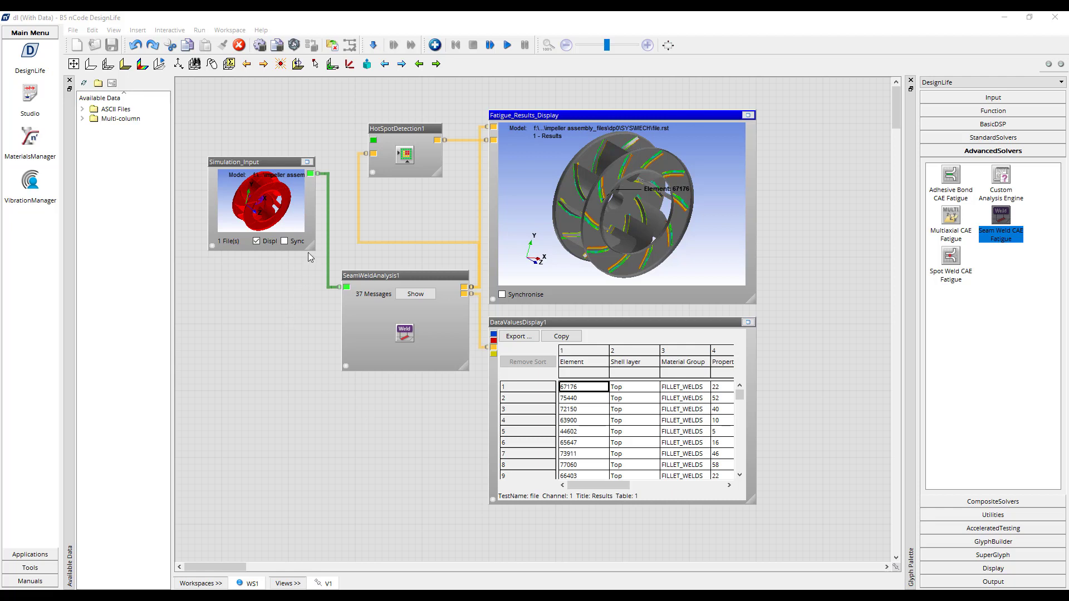
# Switch to nCode DesignLife and inspect the simulation input model and the fatigue life contours along the blade welds.
pyautogui.click(306, 163)
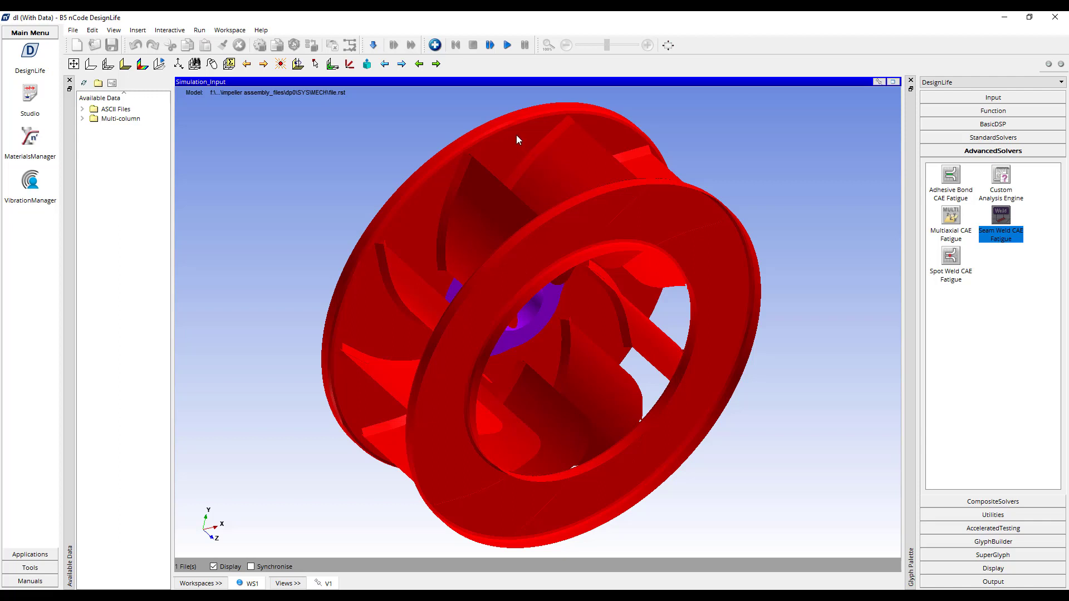
pyautogui.click(894, 82)
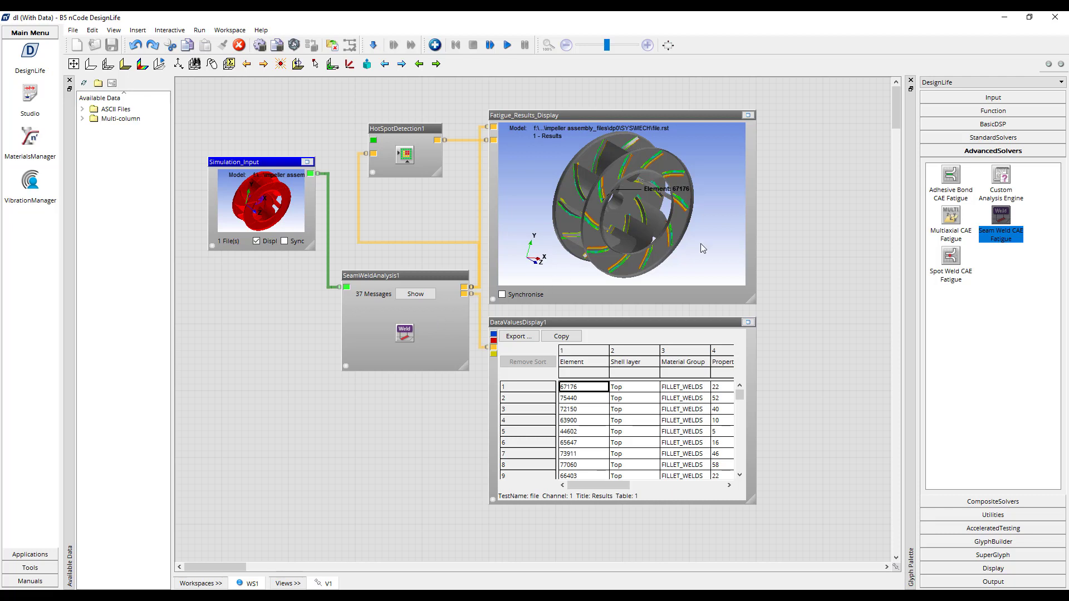
pyautogui.click(748, 116)
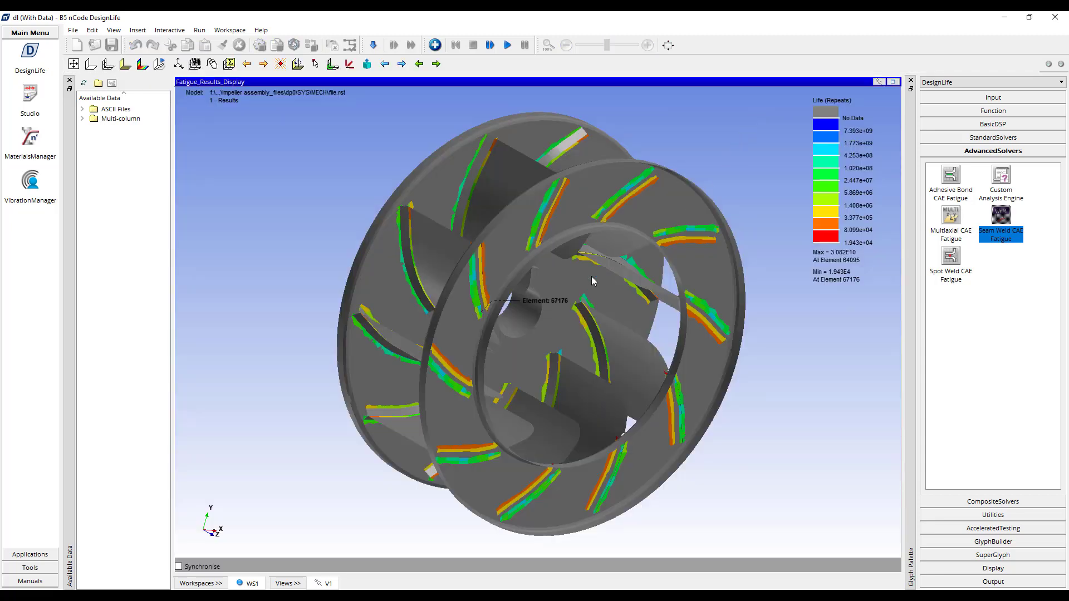
pyautogui.moveTo(549, 316)
pyautogui.mouseDown()
pyautogui.moveTo(552, 325)
pyautogui.moveTo(543, 298)
pyautogui.mouseUp()
pyautogui.scroll(-2, 486, 232)
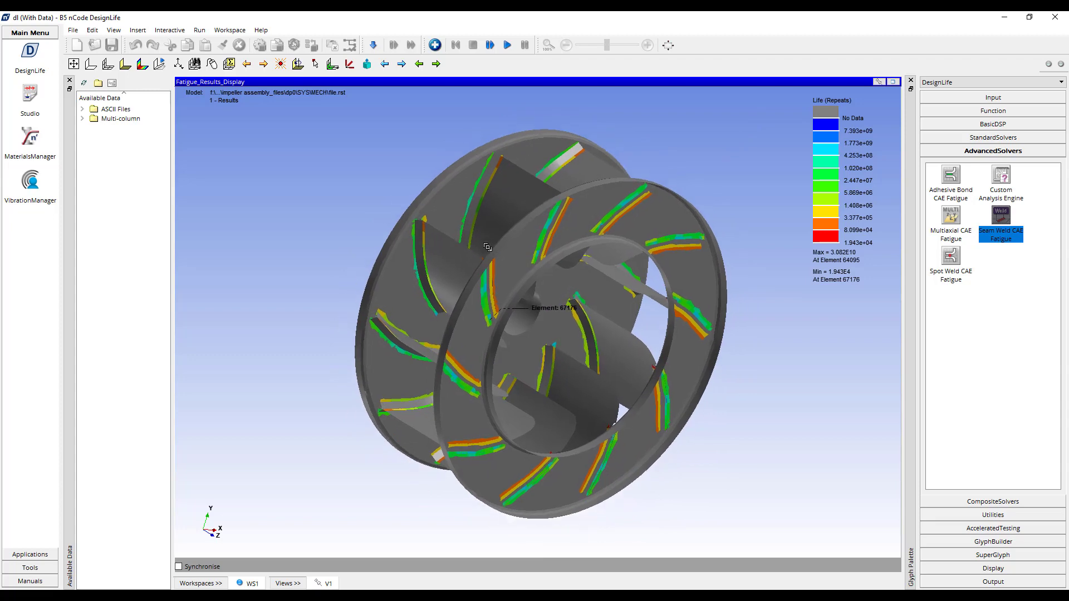
pyautogui.scroll(4, 486, 233)
pyautogui.moveTo(496, 241); pyautogui.dragTo(558, 401, button='middle')
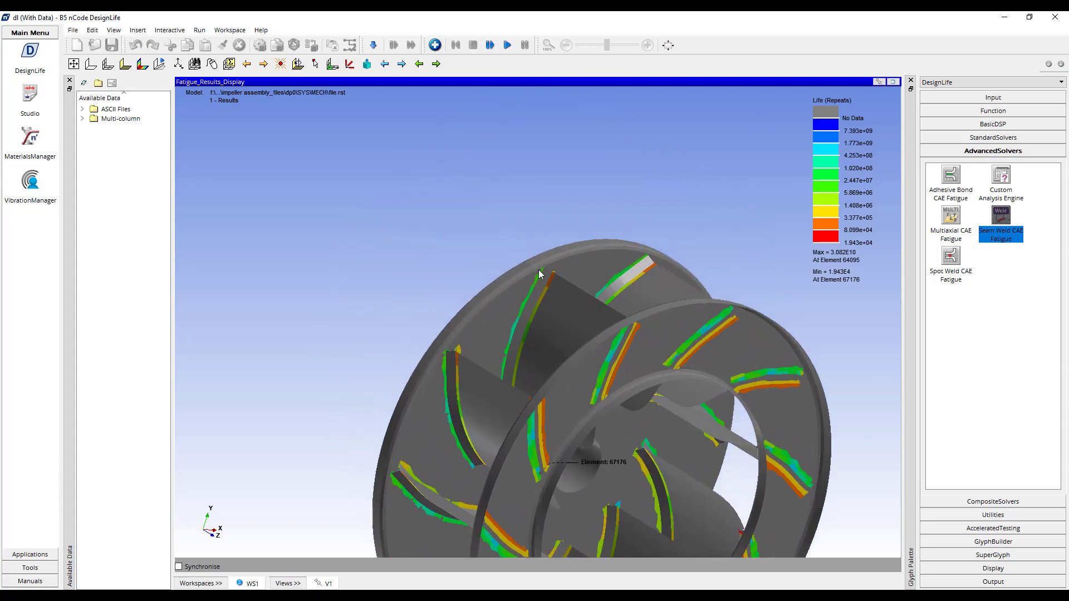
pyautogui.moveTo(559, 308); pyautogui.dragTo(553, 215, button='right')
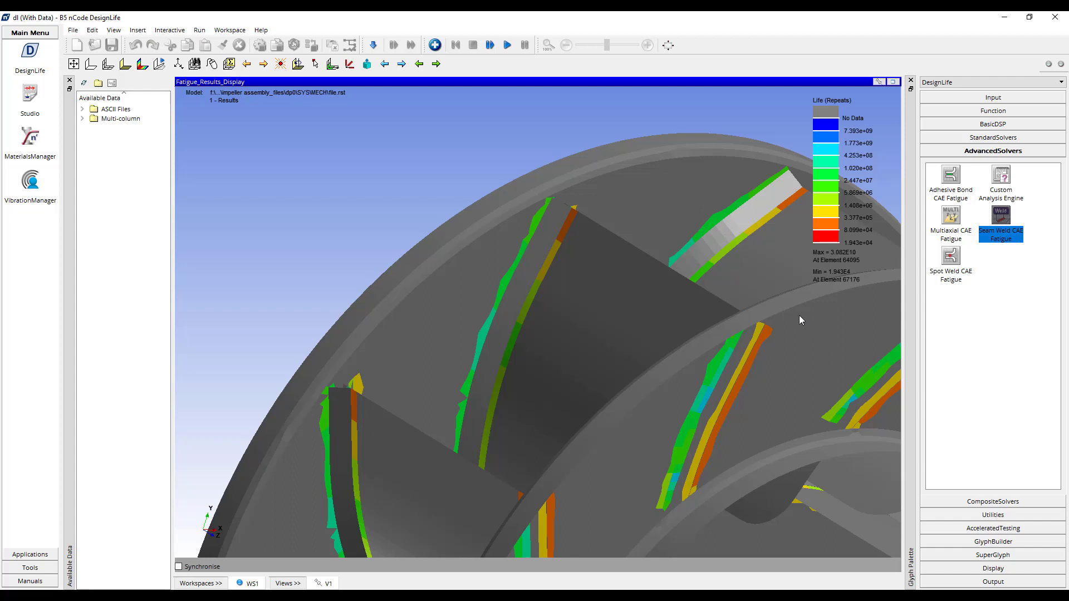
pyautogui.moveTo(800, 315); pyautogui.dragTo(794, 346)
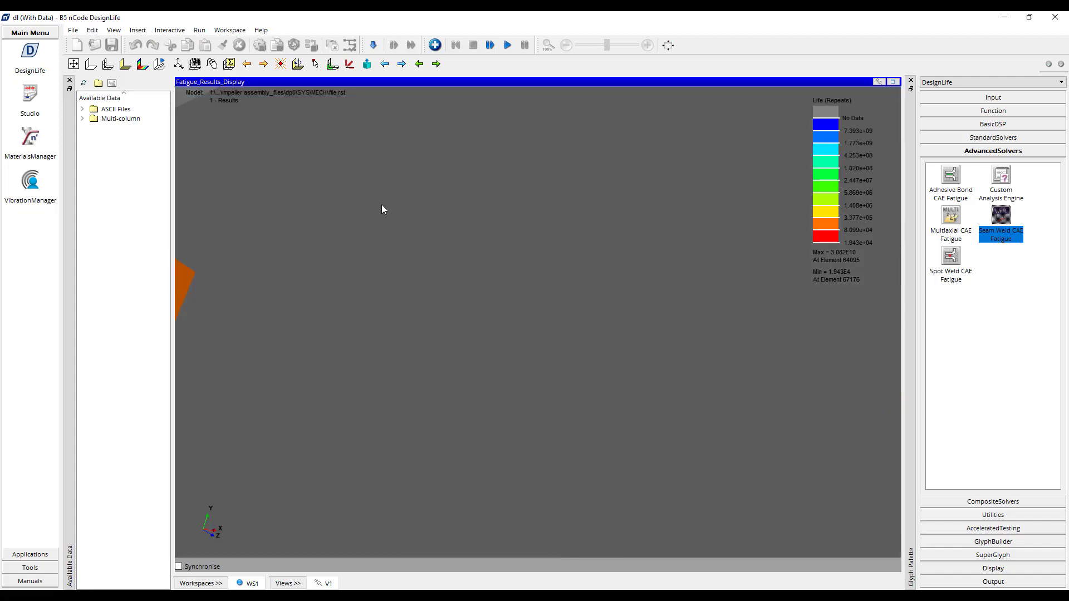
# Examine the fatigue life around the labelled hot-spot element at the inner edge of the impeller's front ring.
pyautogui.click(73, 64)
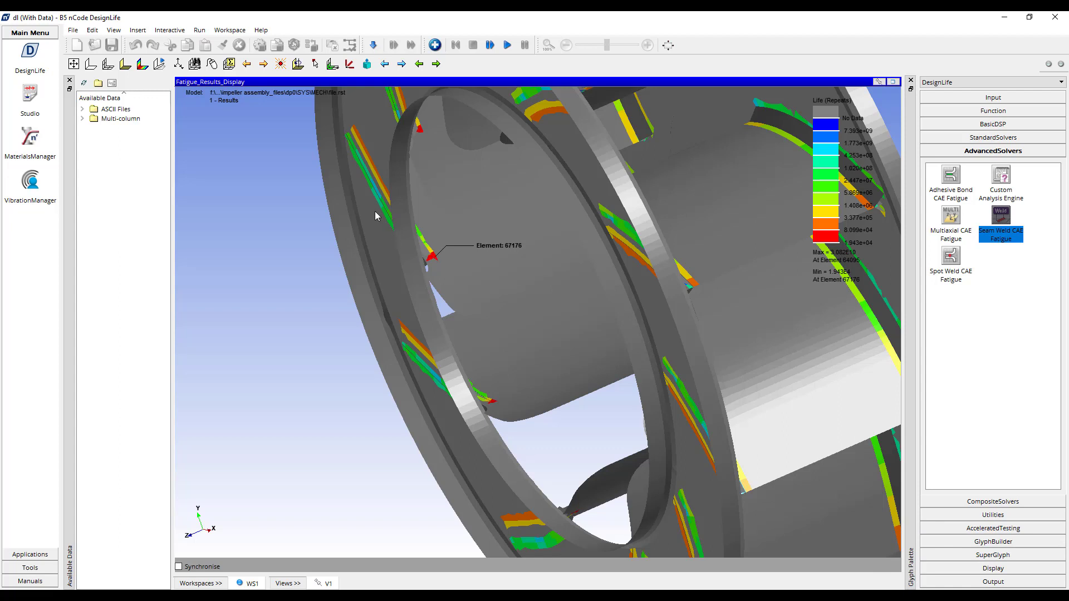
pyautogui.click(74, 64)
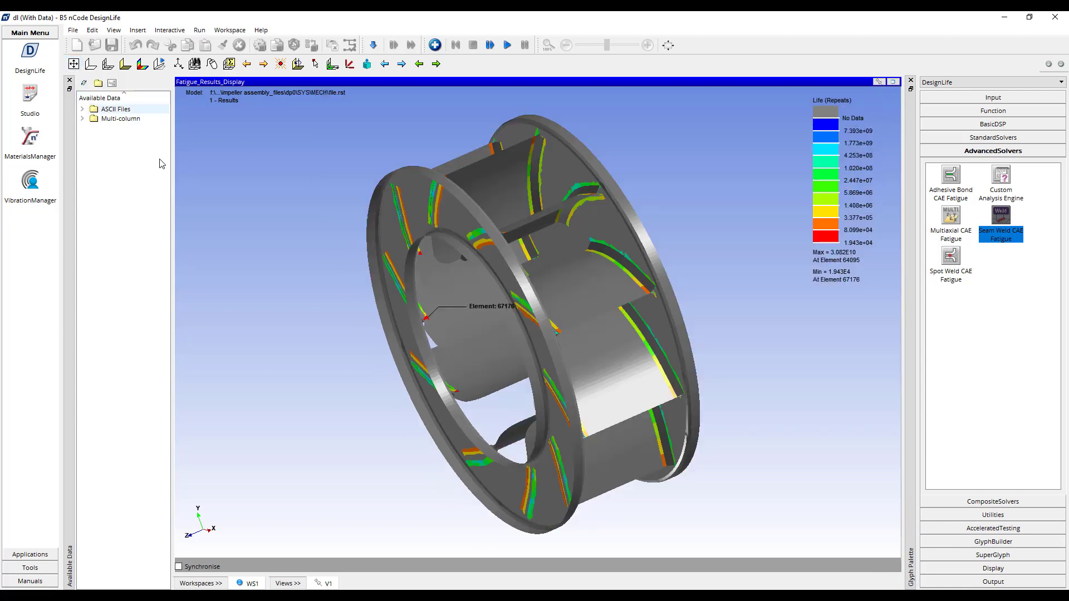
pyautogui.moveTo(532, 349); pyautogui.dragTo(554, 346)
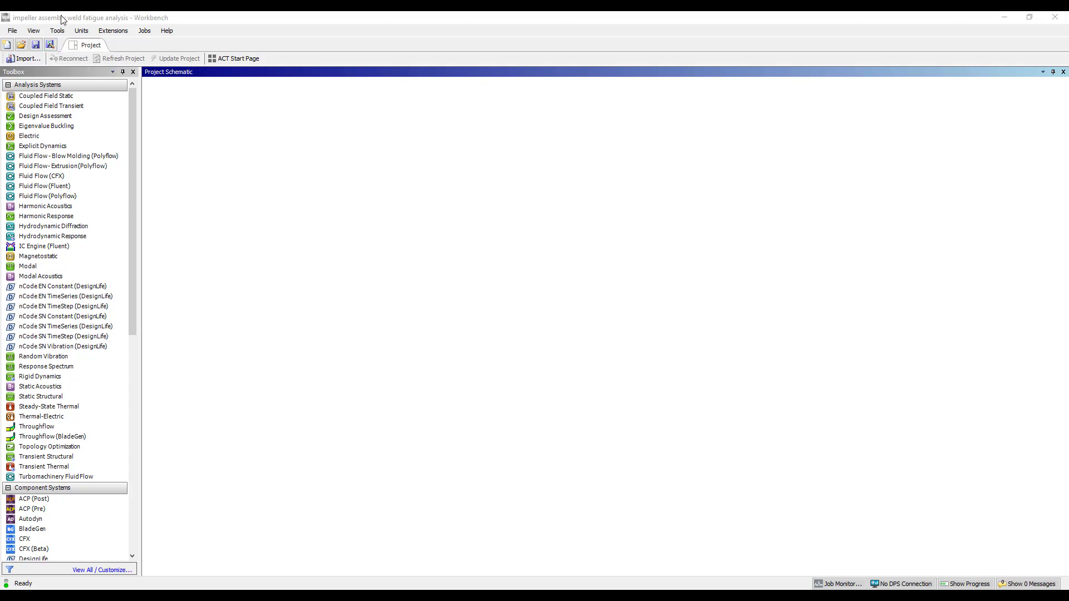
# In Workbench, add a Static Structural system to the project schematic and import impeller-geometry.x_t as its geometry.
pyautogui.moveTo(38, 400); pyautogui.dragTo(214, 140)
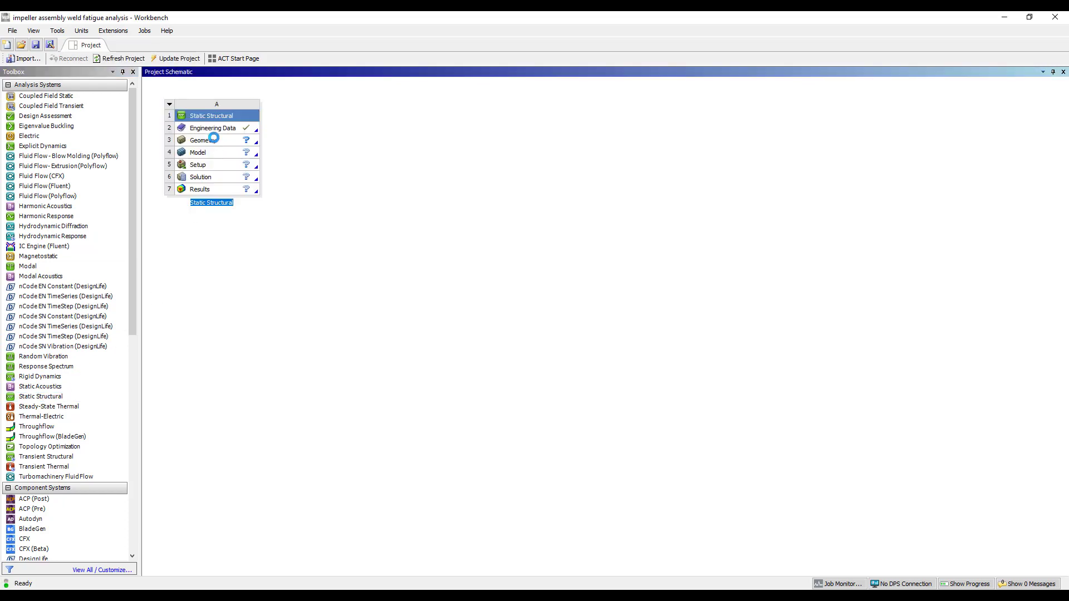
pyautogui.press('Return')
pyautogui.rightClick(221, 143)
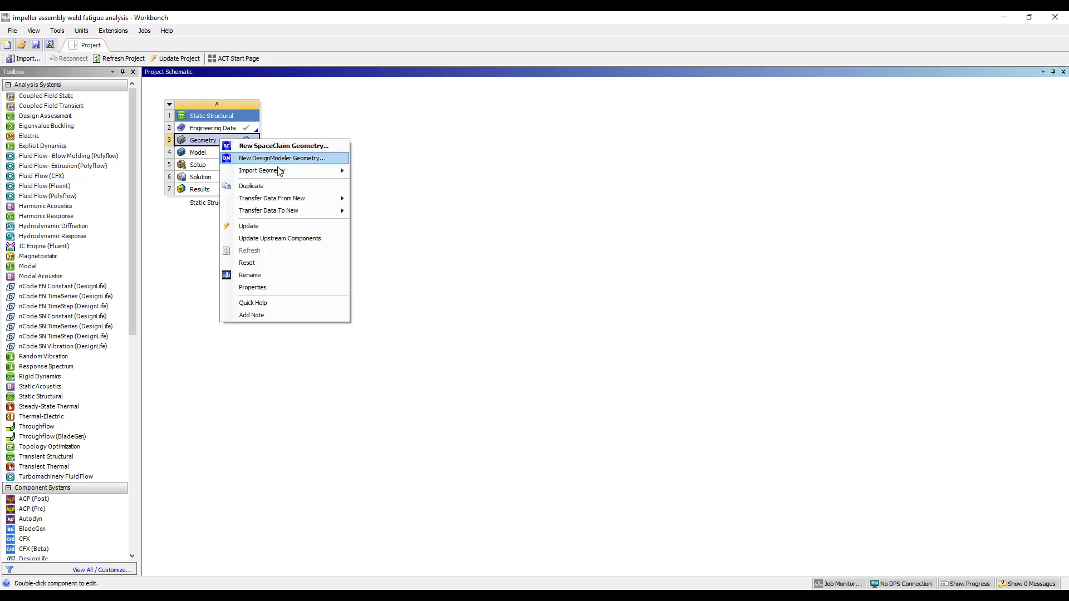
pyautogui.moveTo(279, 174)
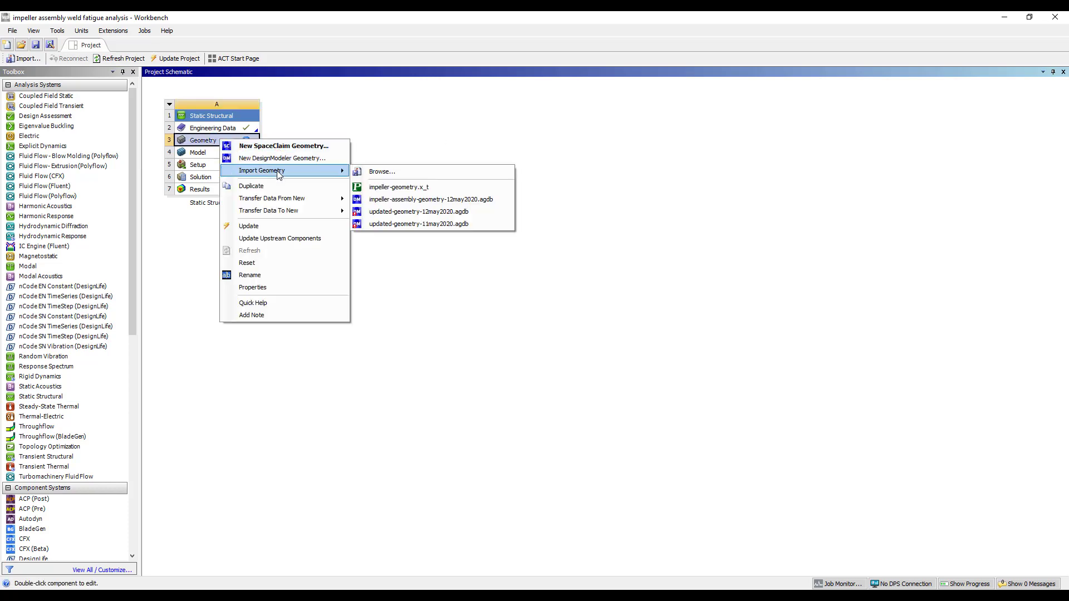
pyautogui.click(400, 189)
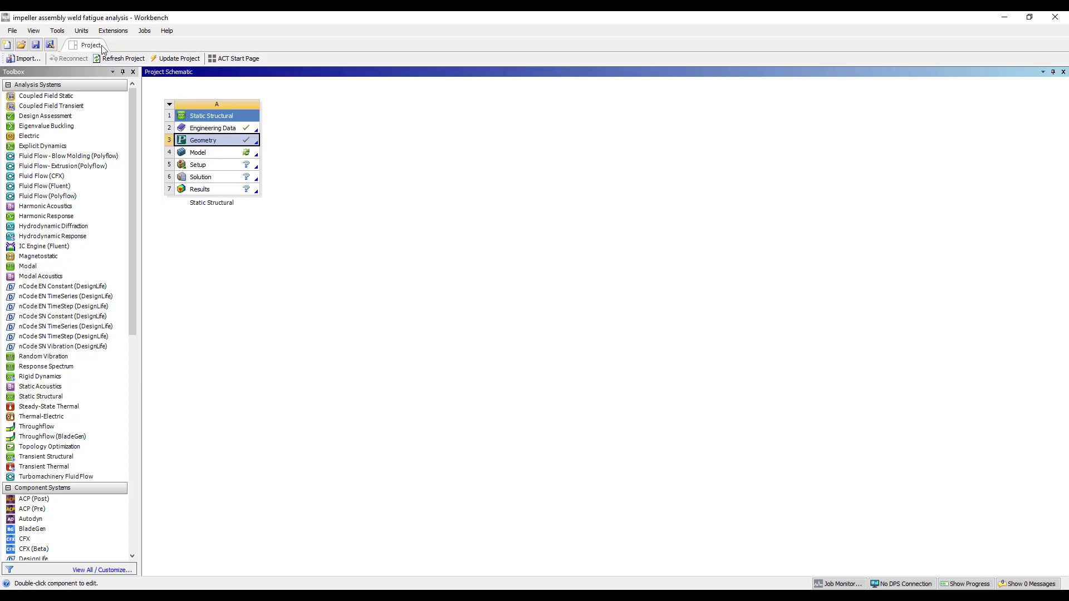
# Check the project's unit system, and open the imported geometry in DesignModeler and generate it.
pyautogui.click(81, 32)
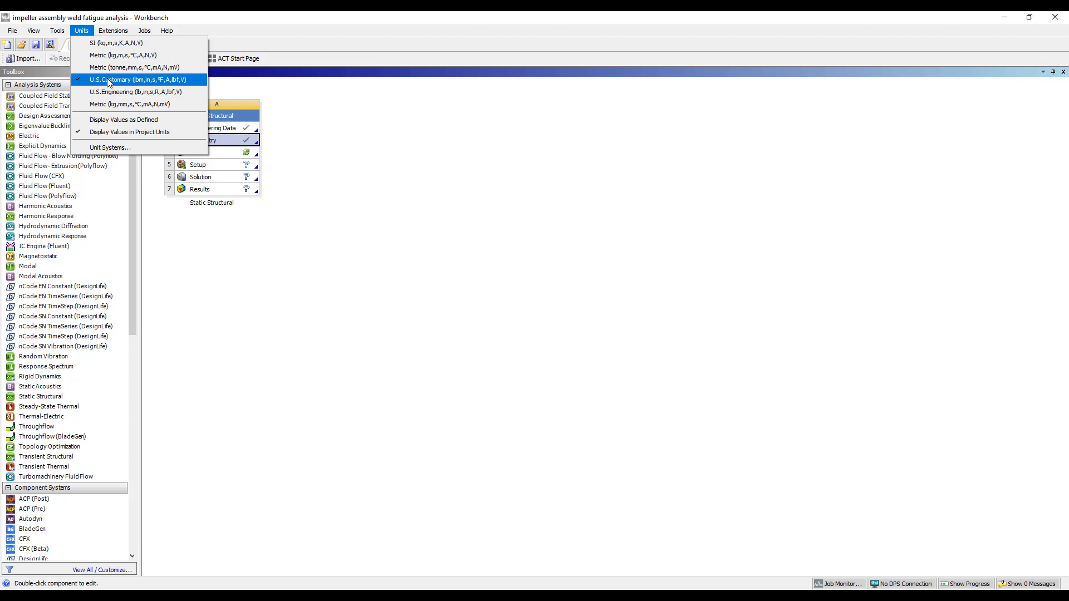
pyautogui.rightClick(236, 142)
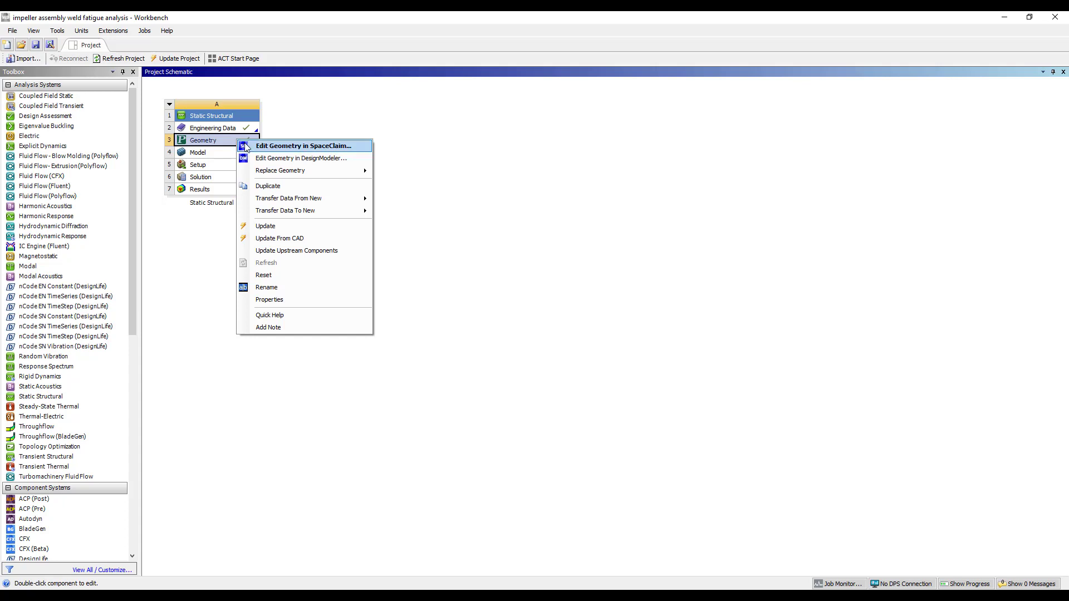
pyautogui.click(286, 159)
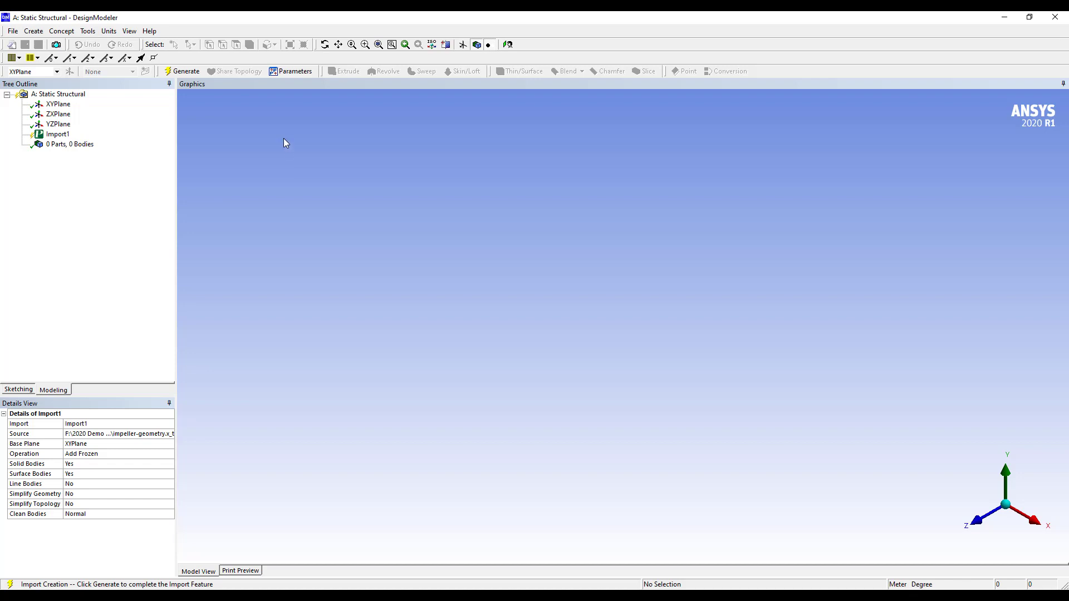
pyautogui.click(186, 72)
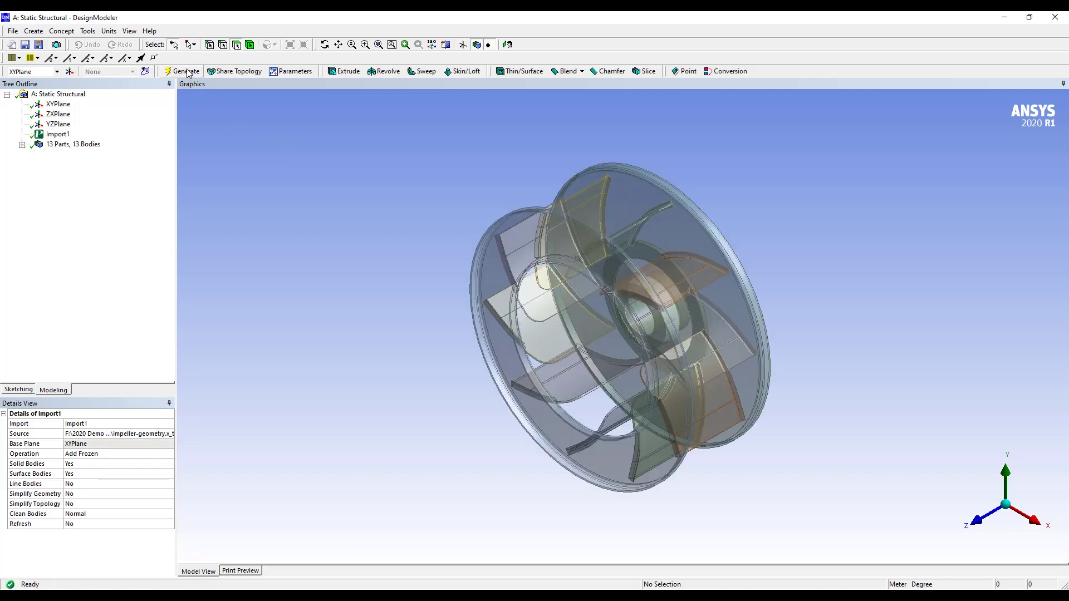
# Turn off frozen body transparency so the impeller bodies are drawn opaque.
pyautogui.click(129, 31)
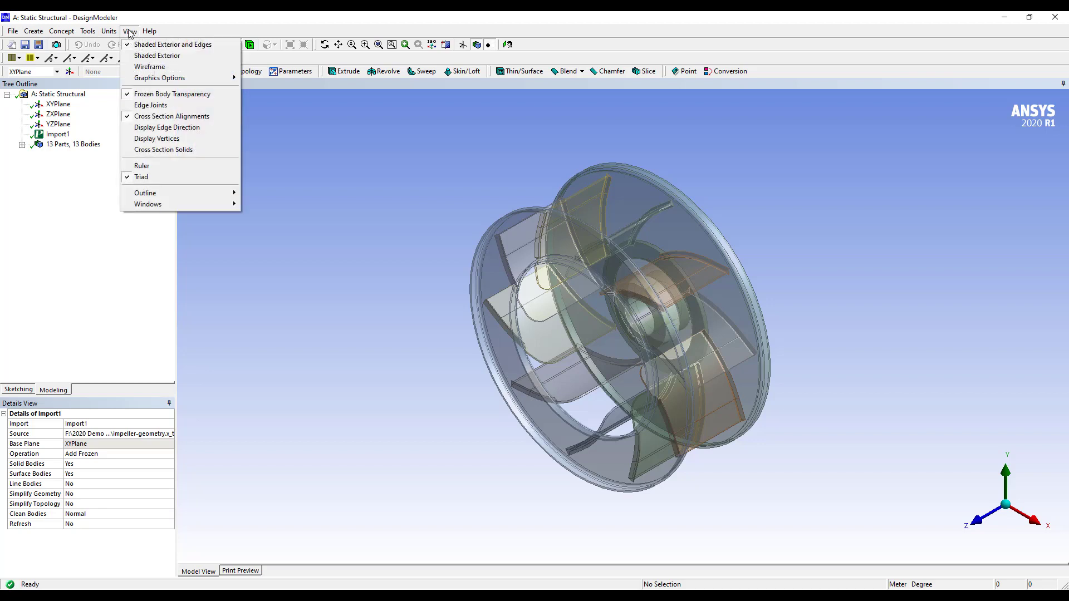
pyautogui.click(152, 94)
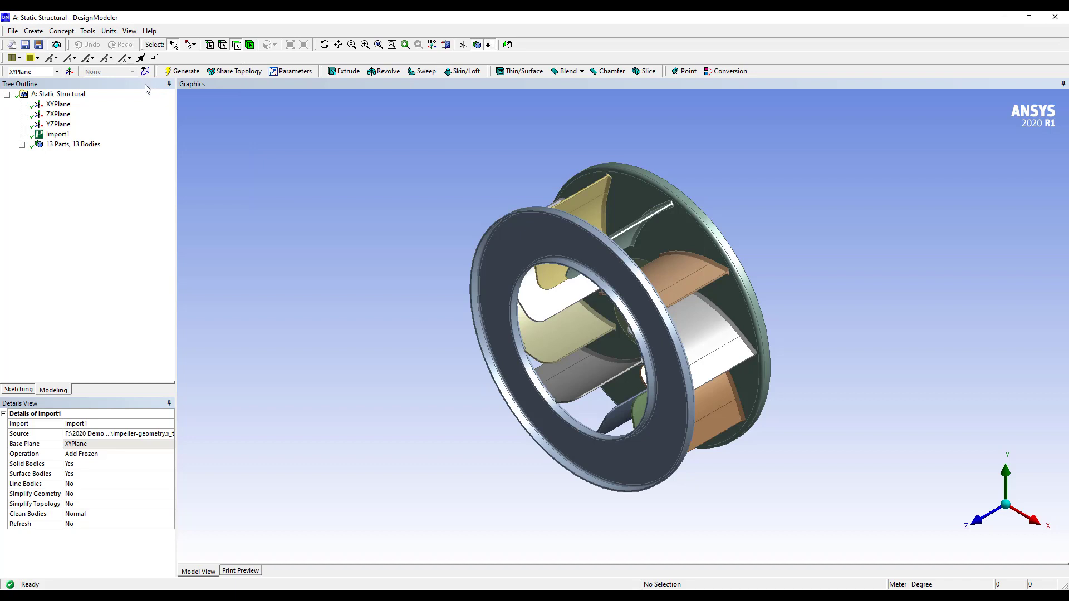
# Set the DesignModeler length unit to inches.
pyautogui.click(108, 31)
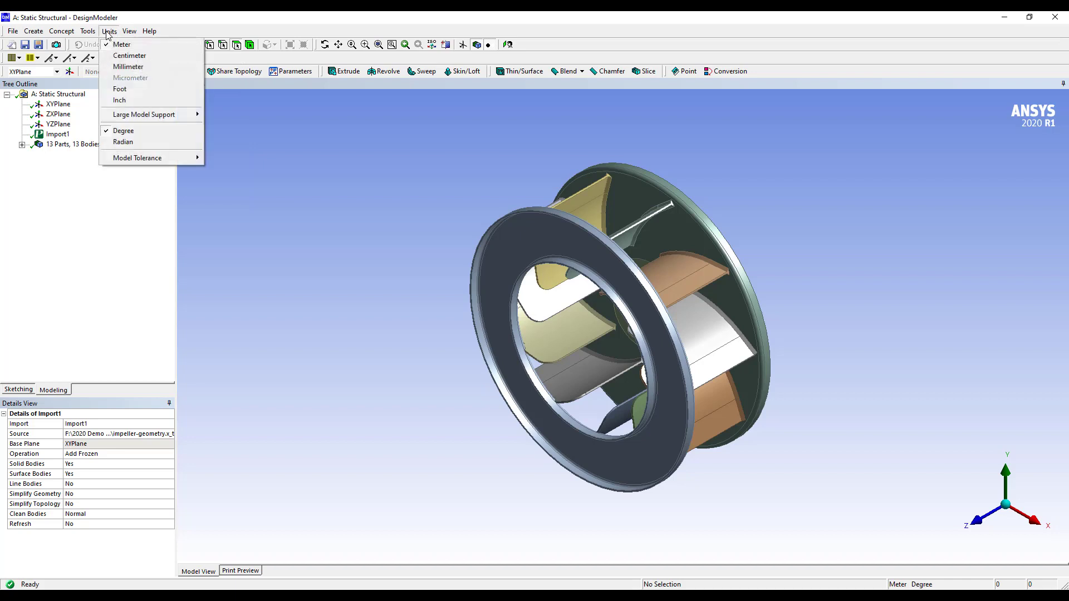
pyautogui.click(128, 101)
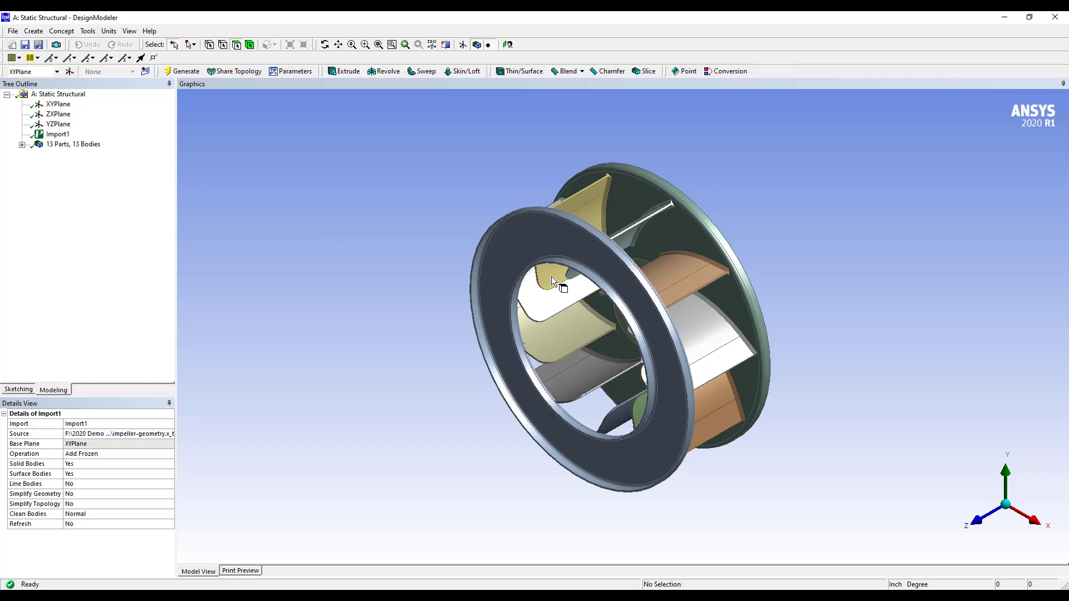
# Delete nine of the impeller's ten blade bodies with a Body Delete feature, keeping one blade and the disc, ring and hub bodies.
pyautogui.moveTo(519, 266); pyautogui.dragTo(420, 334, button='middle')
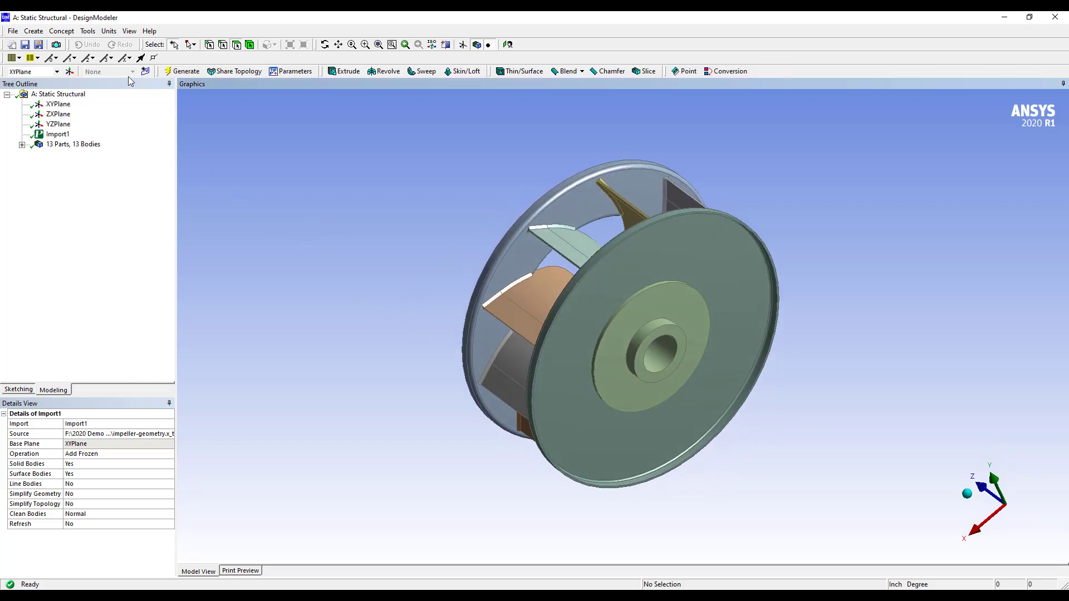
pyautogui.click(34, 31)
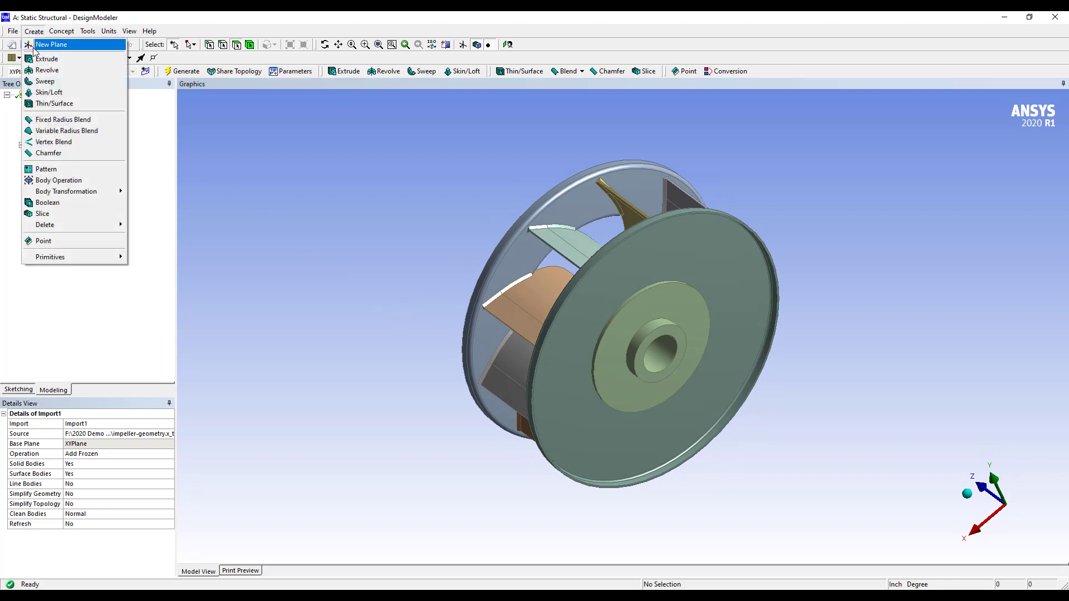
pyautogui.moveTo(83, 226)
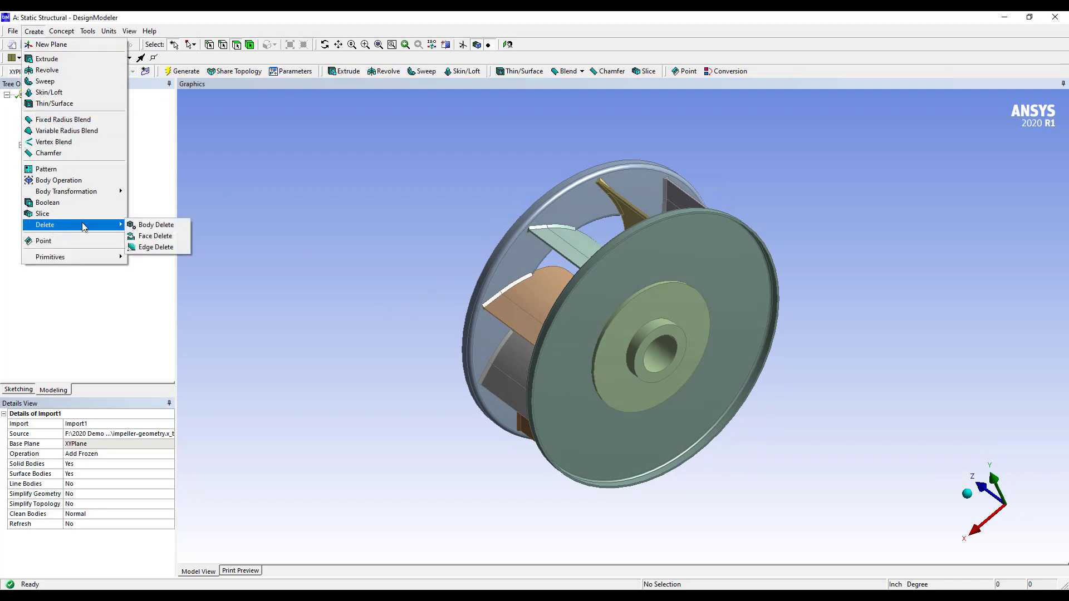
pyautogui.click(159, 225)
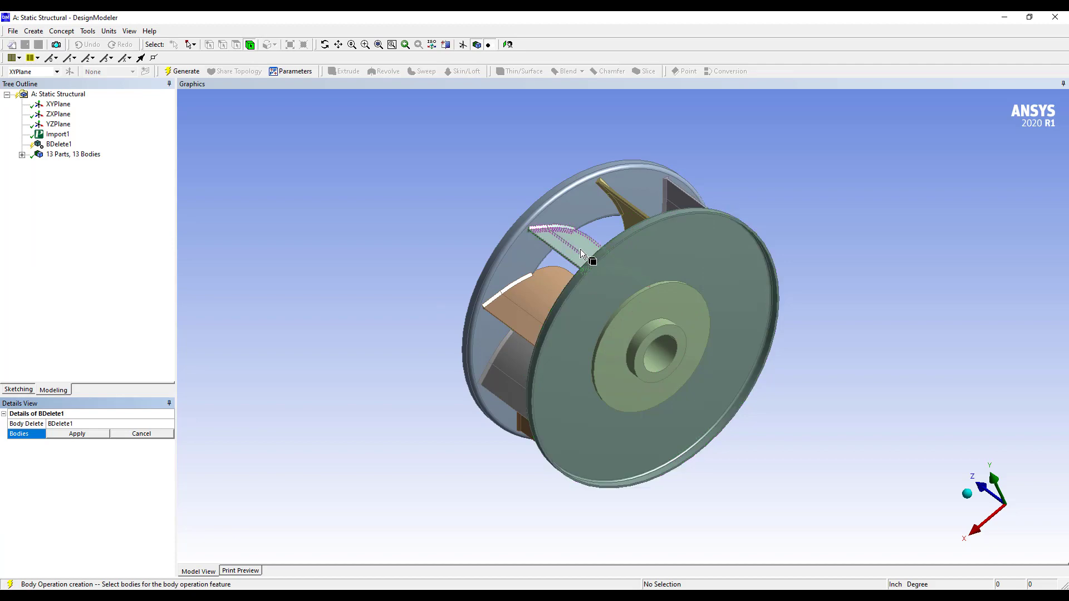
pyautogui.click(580, 249)
pyautogui.keyDown('ctrl'); pyautogui.click(514, 351); pyautogui.keyUp('ctrl')
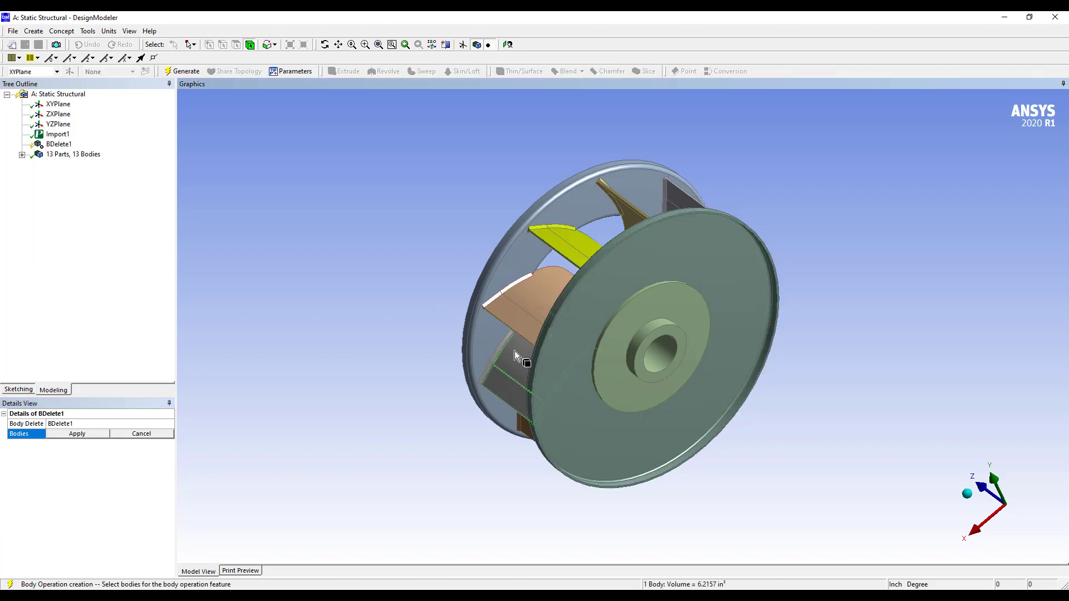
pyautogui.keyDown('ctrl'); pyautogui.click(624, 211); pyautogui.keyUp('ctrl')
pyautogui.keyDown('ctrl'); pyautogui.click(673, 200); pyautogui.keyUp('ctrl')
pyautogui.keyDown('ctrl'); pyautogui.click(662, 286); pyautogui.keyUp('ctrl')
pyautogui.moveTo(662, 286); pyautogui.dragTo(569, 359, button='middle')
pyautogui.keyDown('ctrl'); pyautogui.click(600, 428); pyautogui.keyUp('ctrl')
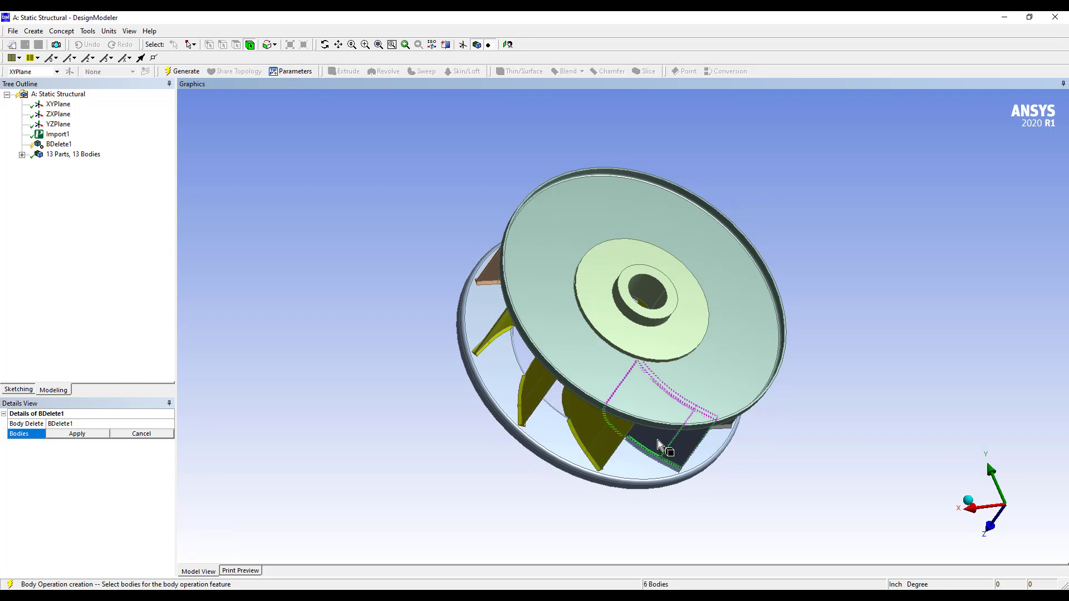
pyautogui.keyDown('ctrl'); pyautogui.click(657, 440); pyautogui.keyUp('ctrl')
pyautogui.moveTo(649, 435); pyautogui.dragTo(546, 401, button='middle')
pyautogui.keyDown('ctrl'); pyautogui.click(688, 399); pyautogui.keyUp('ctrl')
pyautogui.keyDown('ctrl'); pyautogui.click(748, 370); pyautogui.keyUp('ctrl')
pyautogui.moveTo(578, 201); pyautogui.dragTo(601, 351, button='middle')
pyautogui.click(77, 434)
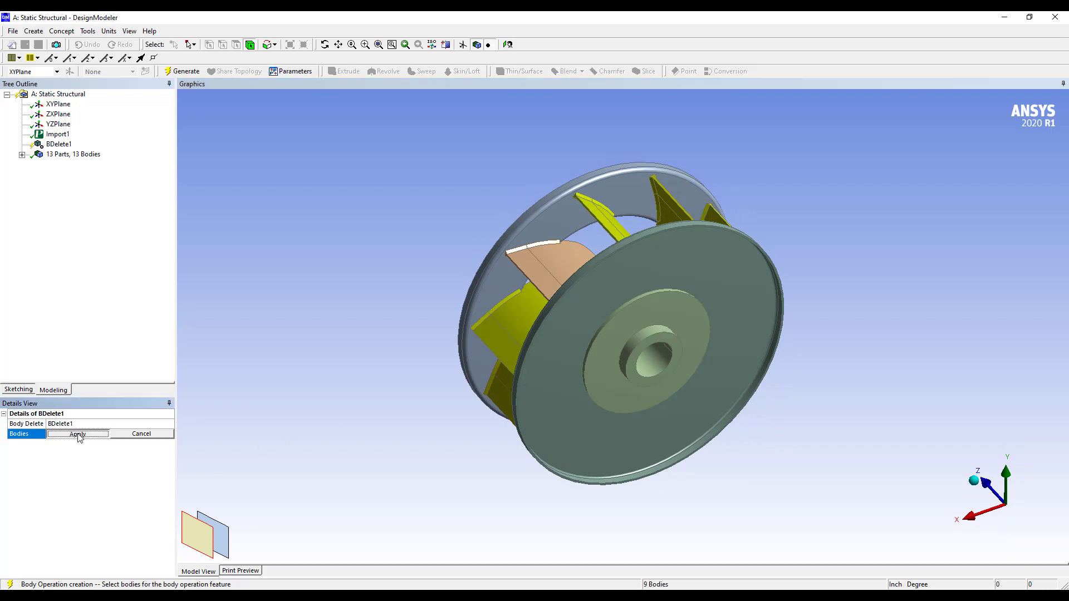
pyautogui.click(185, 71)
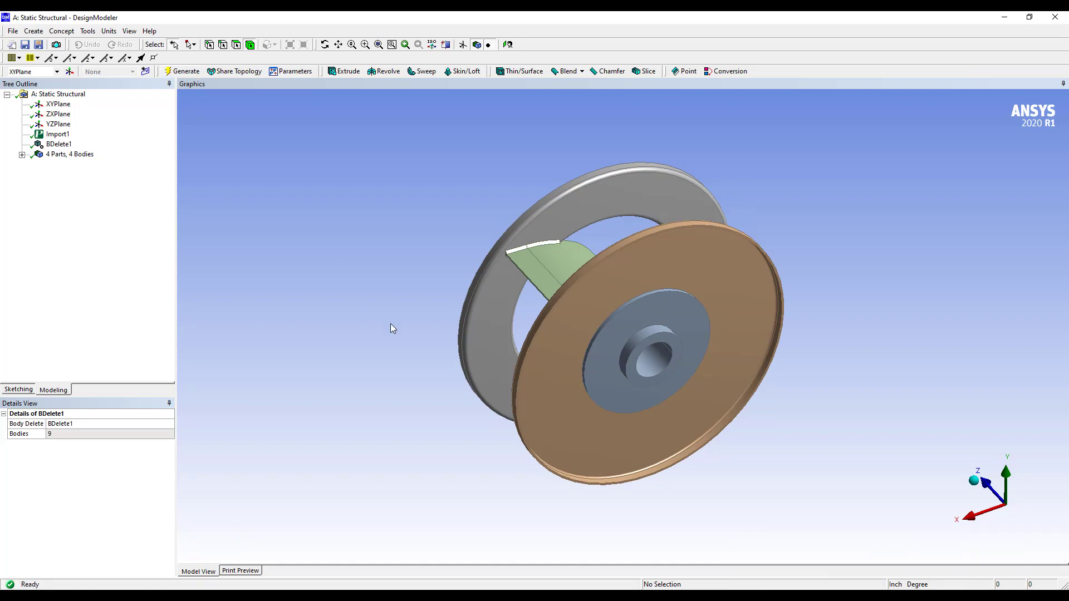
# Add a new plane and set its type to From Point and Normal.
pyautogui.moveTo(390, 324); pyautogui.dragTo(499, 136, button='middle')
pyautogui.keyDown('ctrl'); pyautogui.moveTo(499, 235); pyautogui.dragTo(556, 223, button='middle'); pyautogui.keyUp('ctrl')
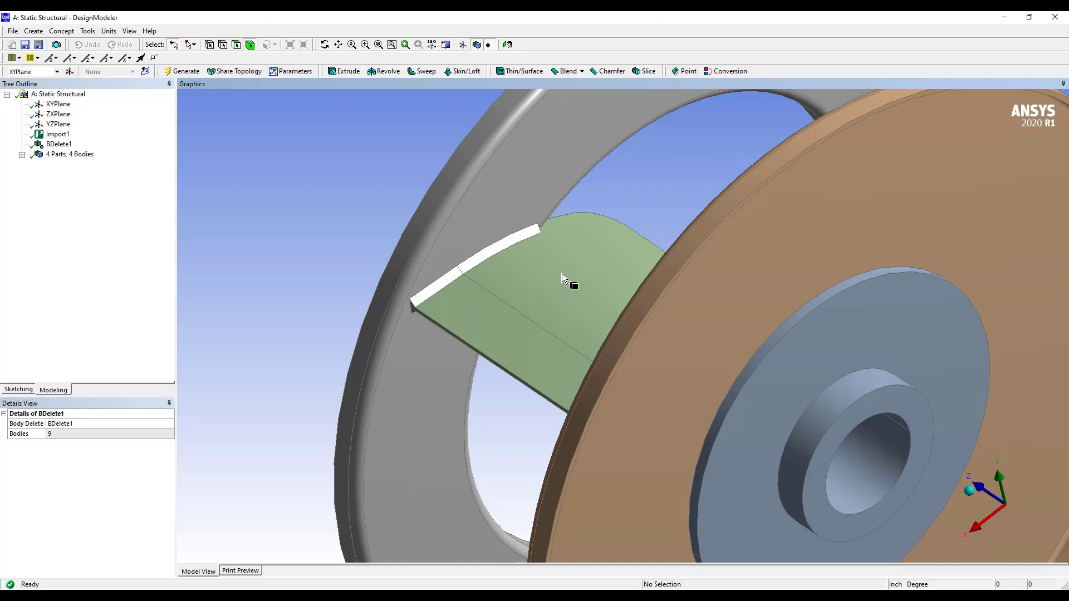
pyautogui.click(69, 72)
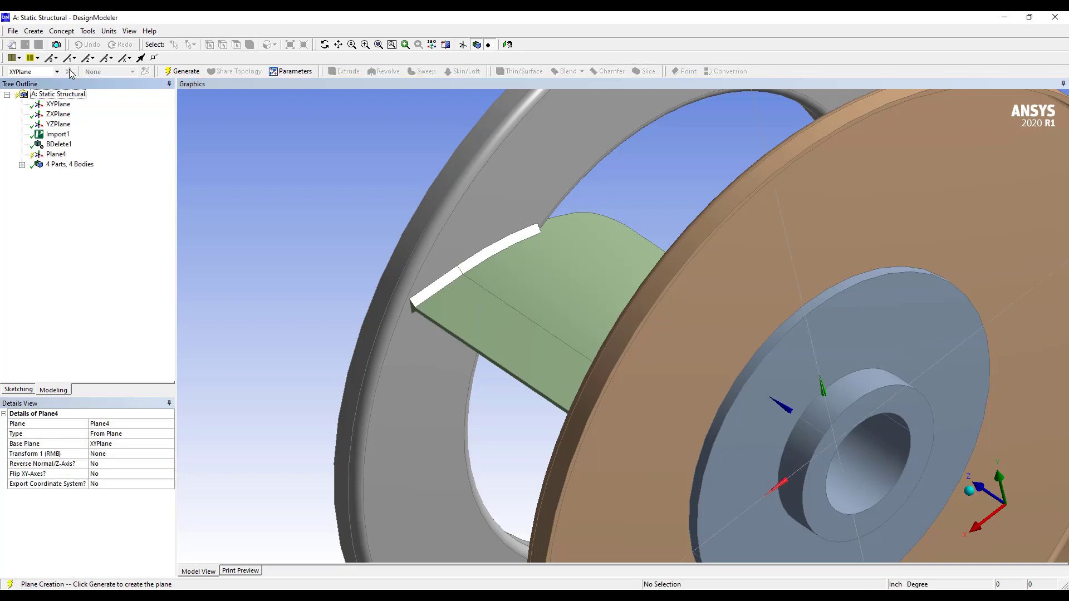
pyautogui.click(169, 434)
pyautogui.click(168, 435)
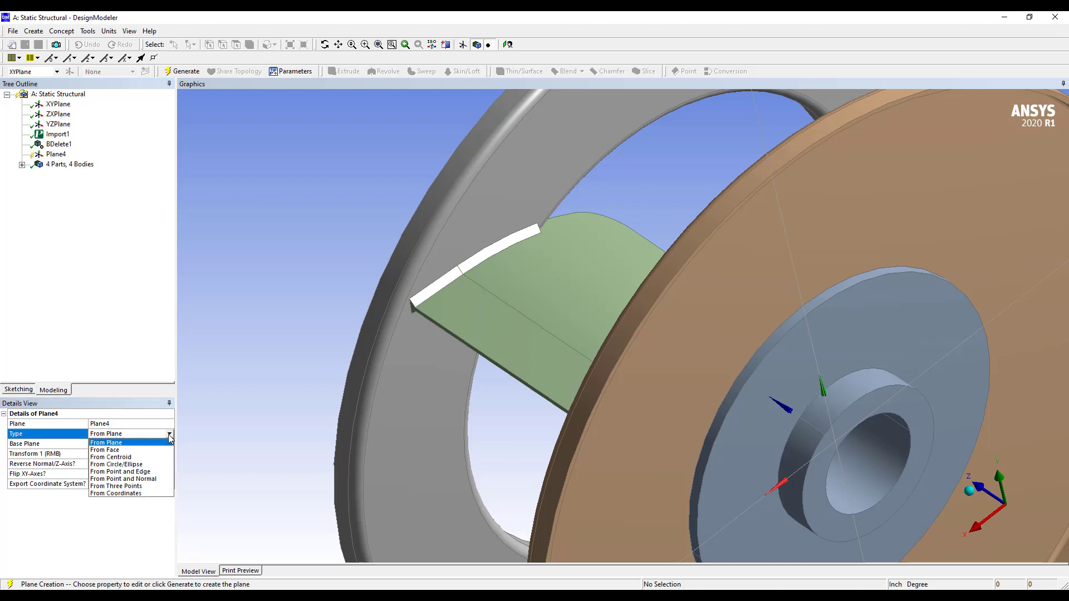
pyautogui.click(151, 480)
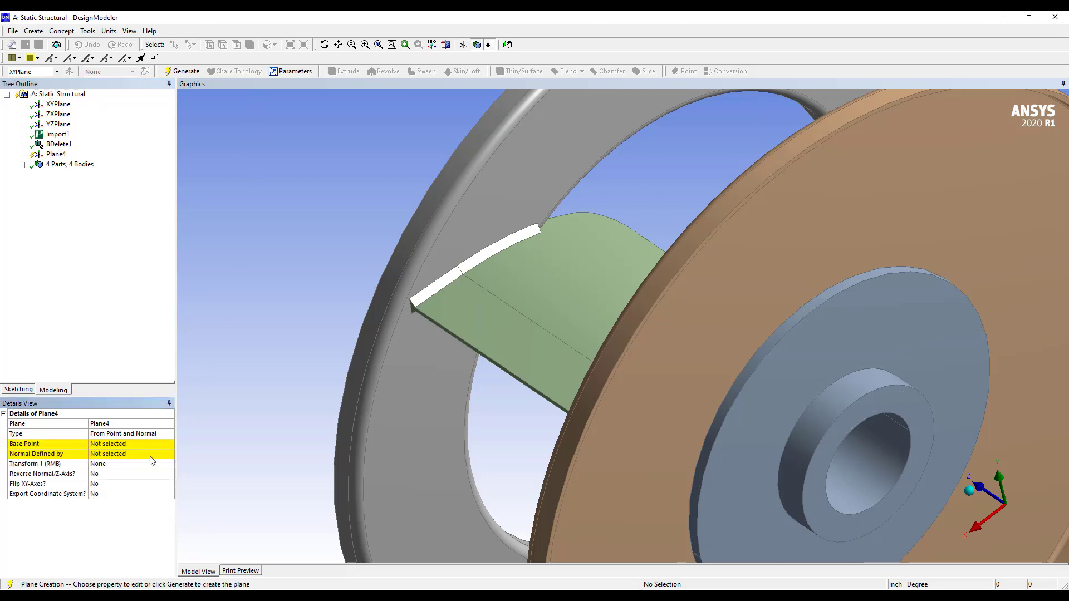
# Base the plane on the vertex where the blade's flat and curved parts meet, use the flat part's end edge as normal, and generate it.
pyautogui.scroll(3, 488, 353)
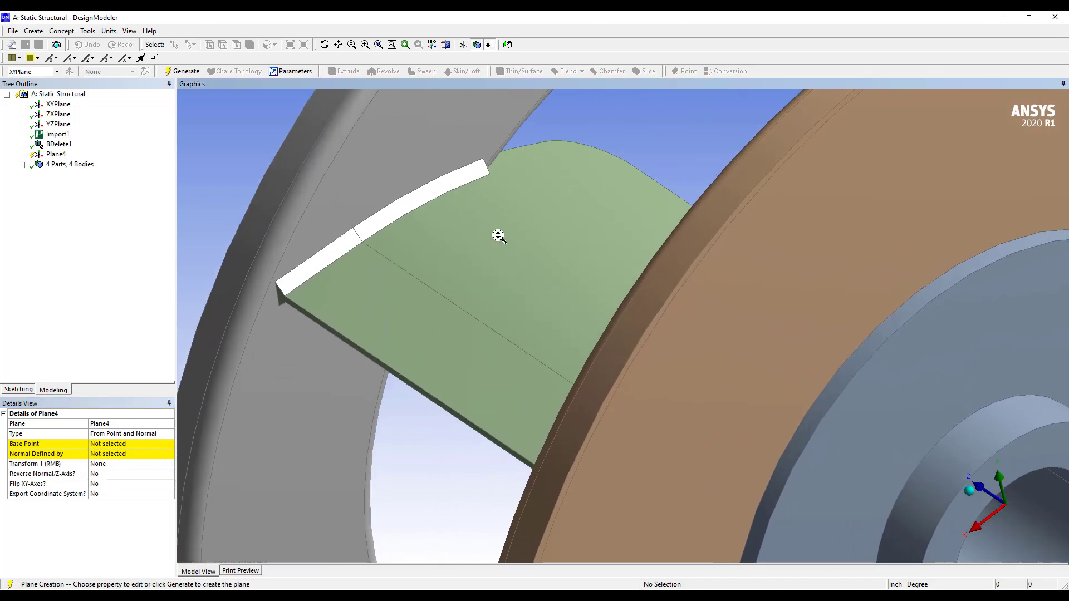
pyautogui.click(105, 444)
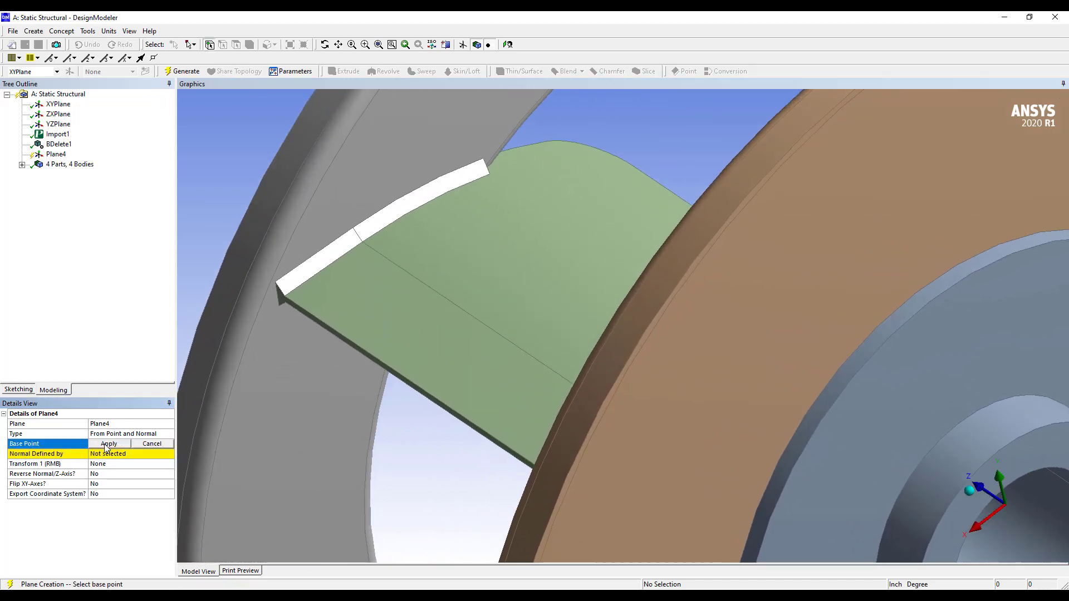
pyautogui.click(362, 242)
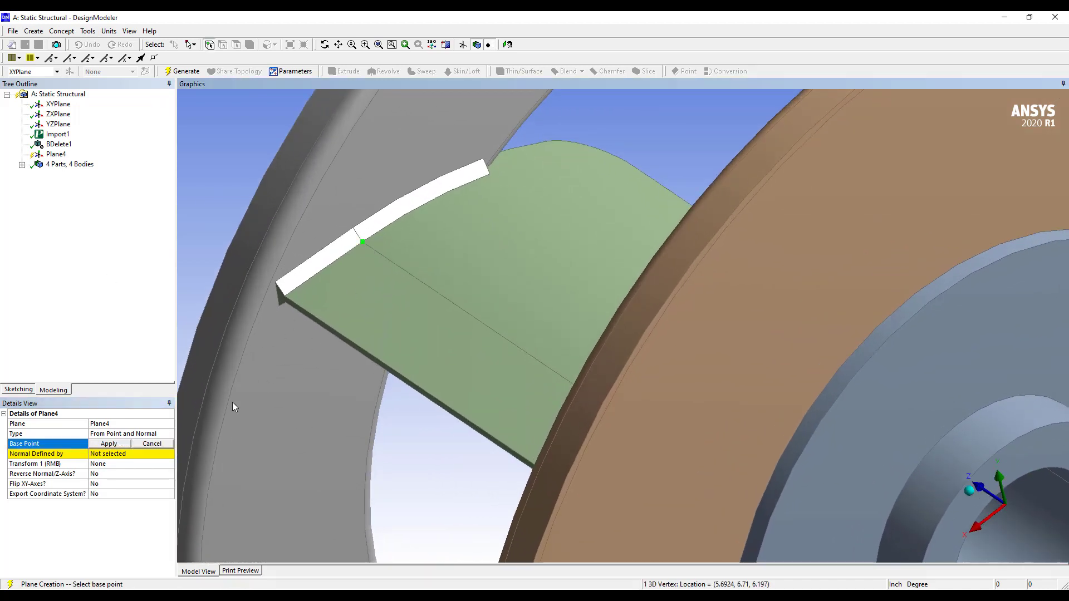
pyautogui.click(109, 443)
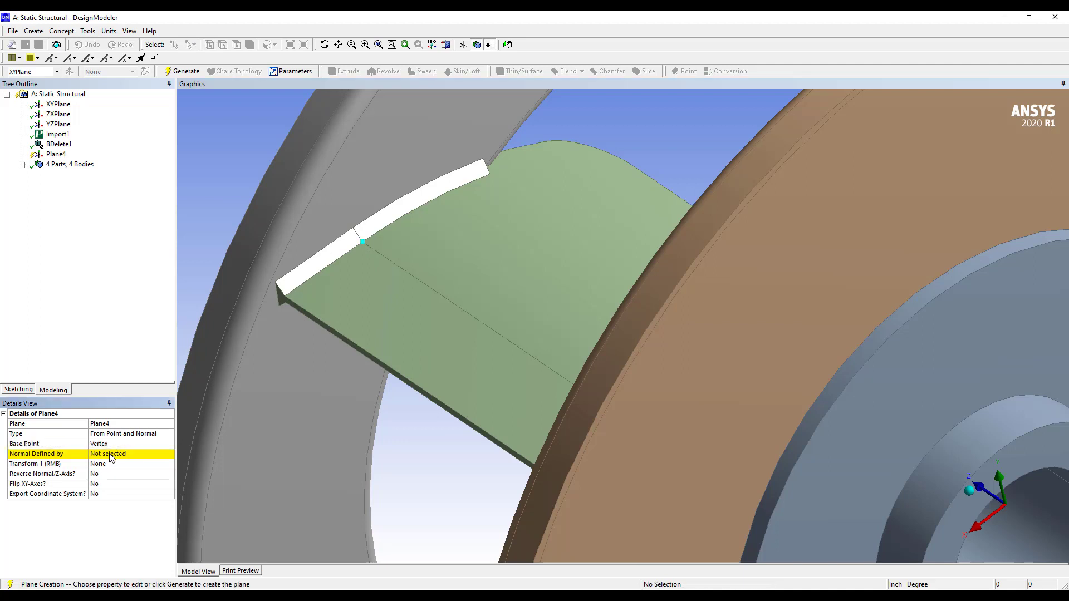
pyautogui.click(111, 455)
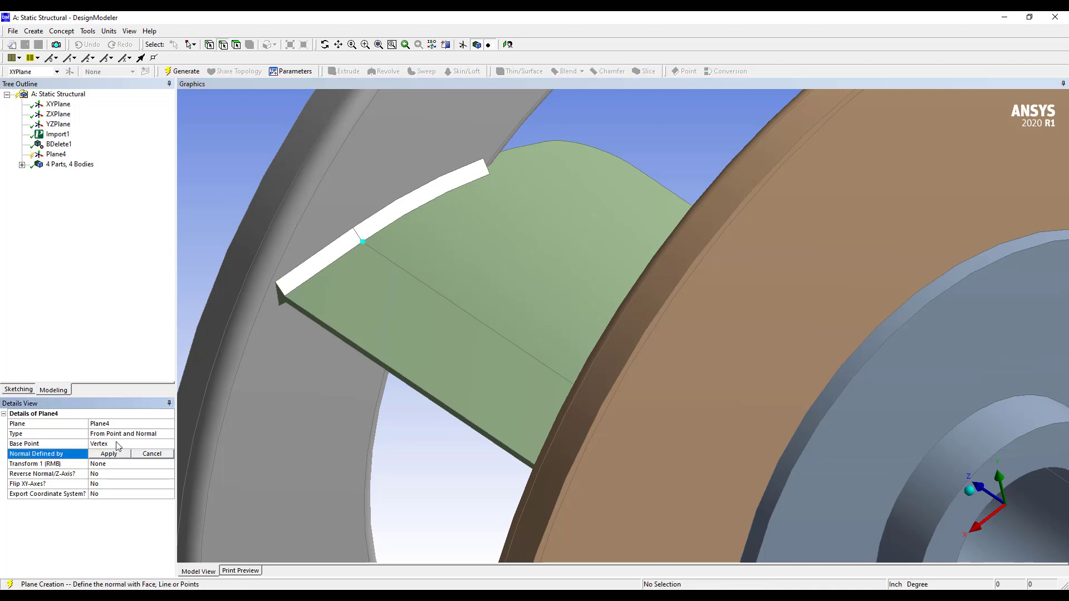
pyautogui.click(335, 261)
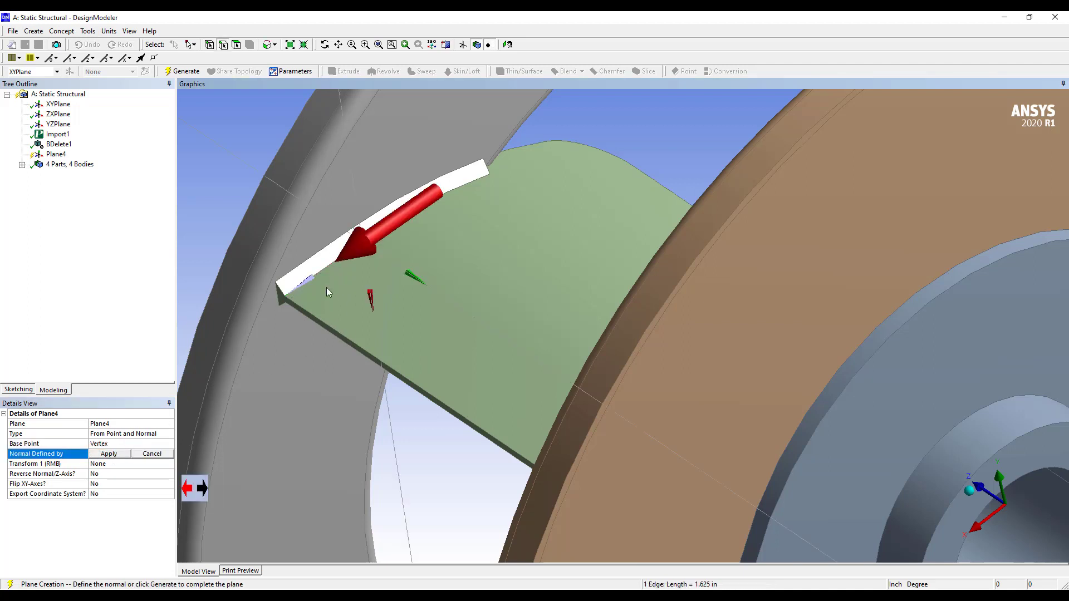
pyautogui.click(109, 455)
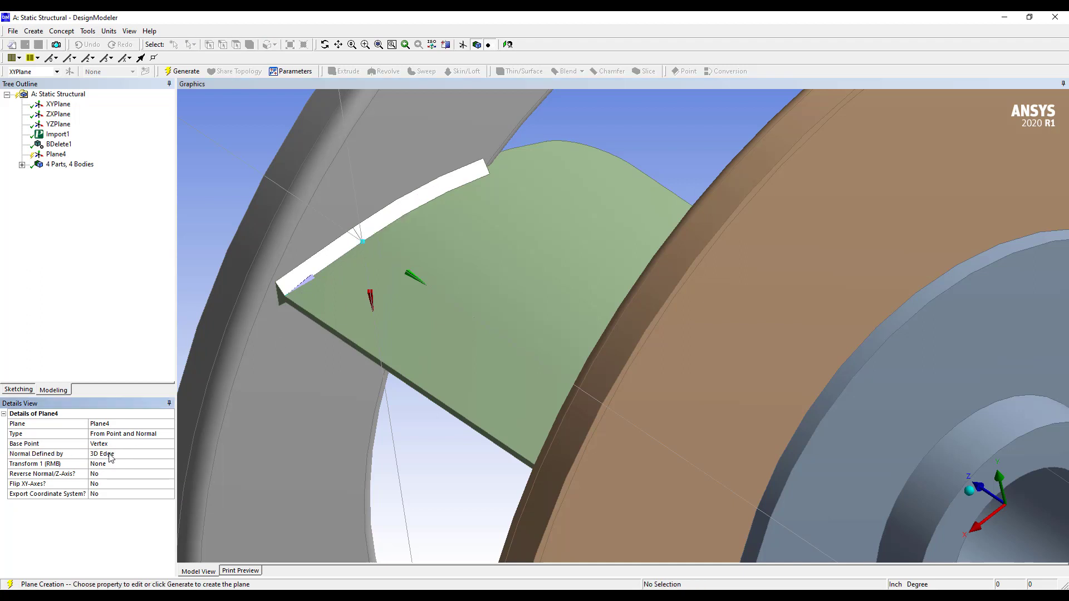
pyautogui.click(186, 71)
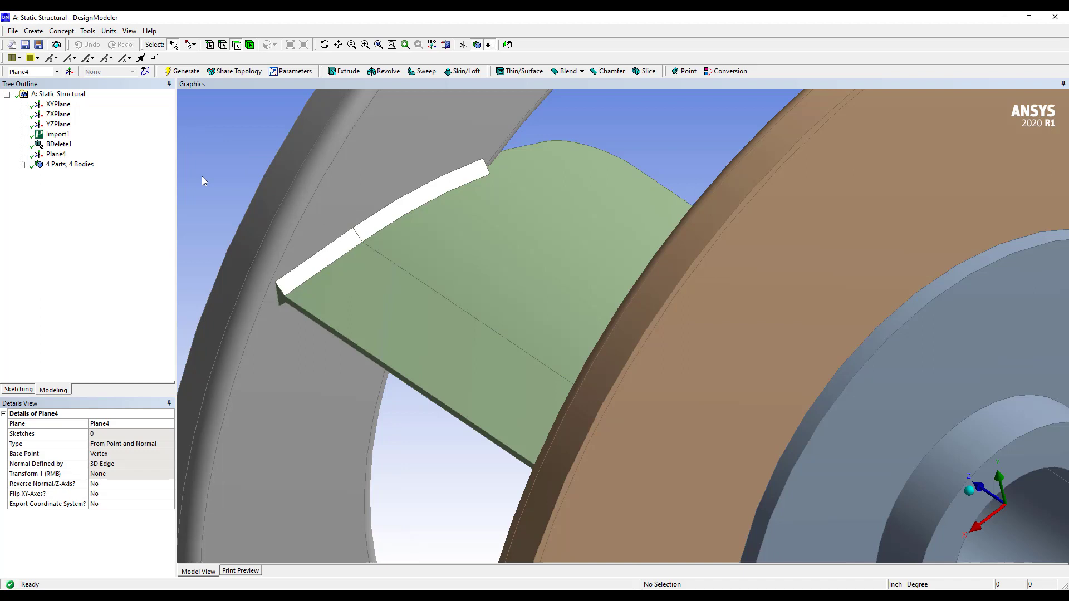
# Slice only the remaining blade body with Plane4, separating its flat part from its curved part.
pyautogui.click(33, 32)
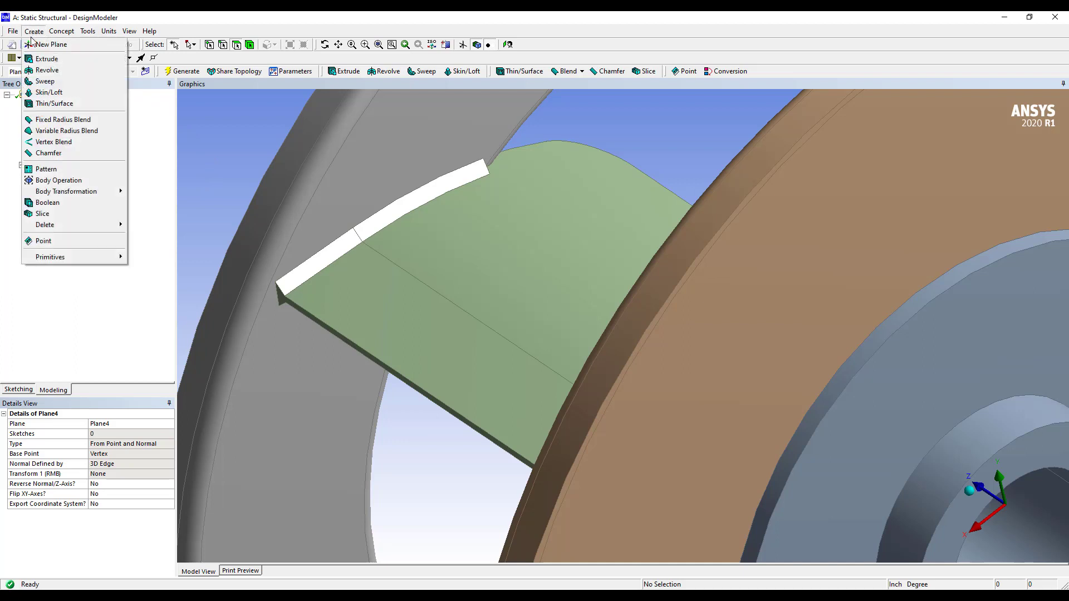
pyautogui.click(75, 215)
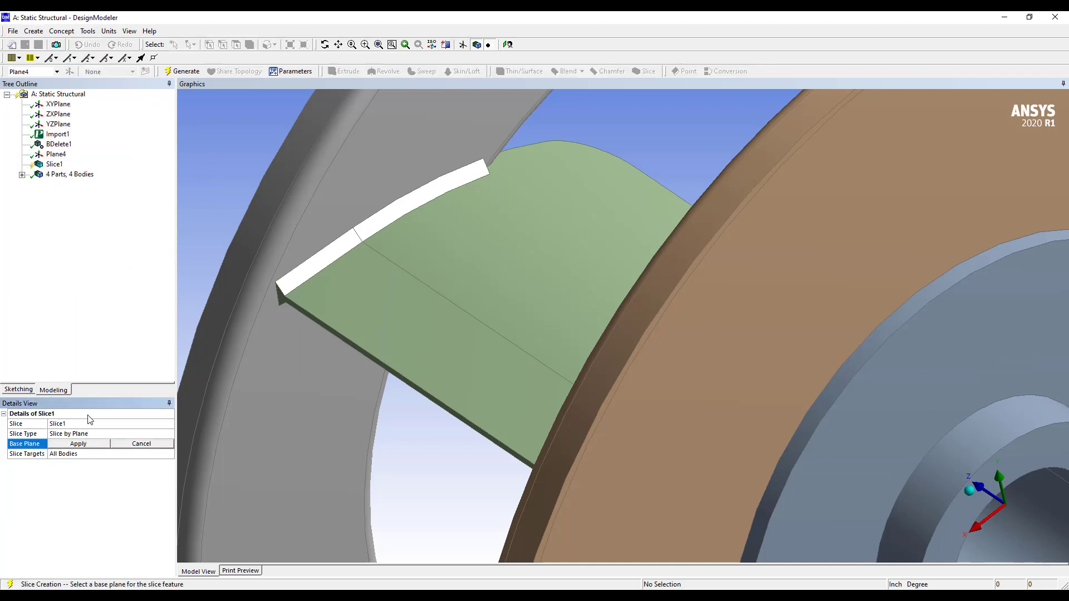
pyautogui.click(55, 154)
pyautogui.click(75, 443)
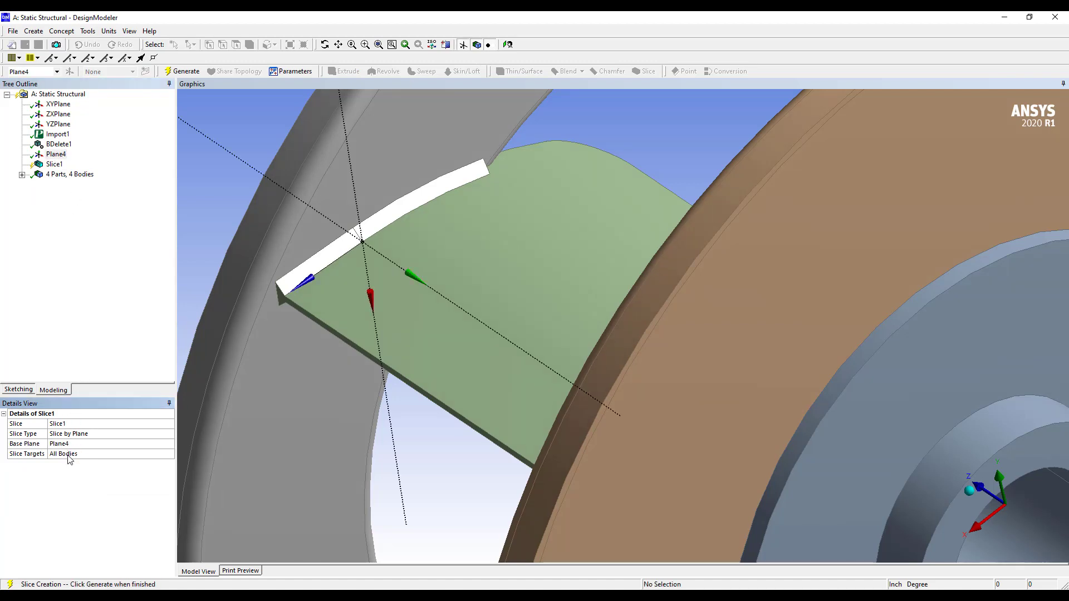
pyautogui.click(167, 455)
pyautogui.click(170, 454)
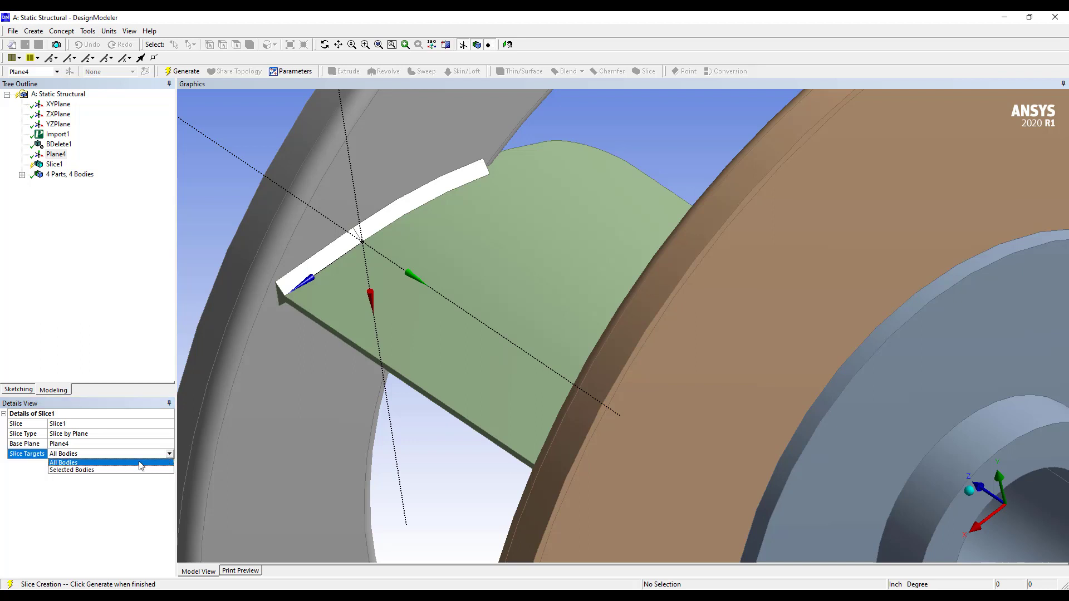
pyautogui.click(117, 471)
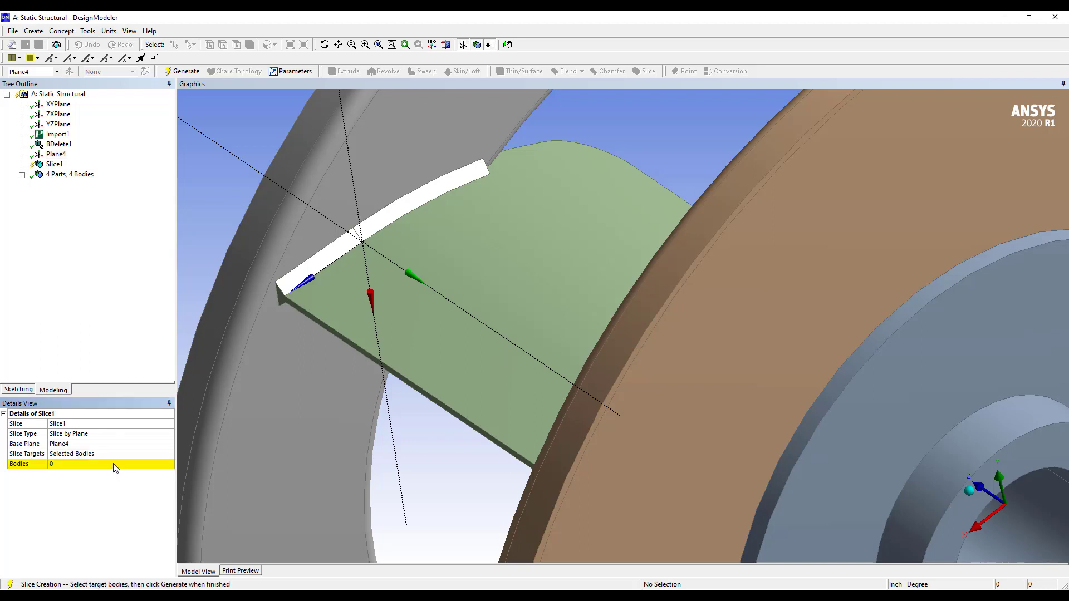
pyautogui.click(116, 464)
pyautogui.click(458, 355)
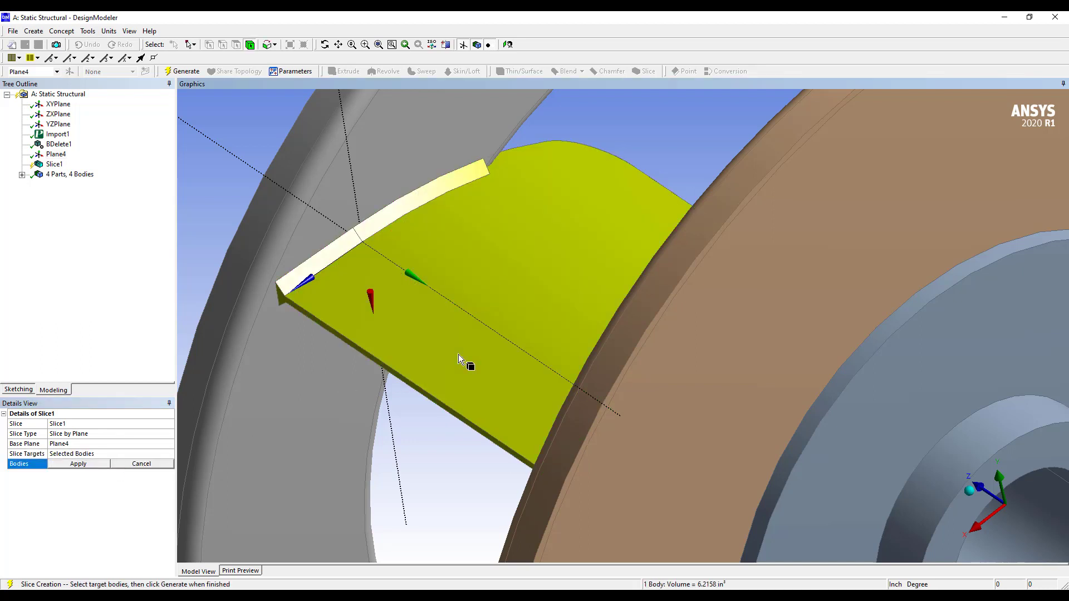
pyautogui.click(77, 464)
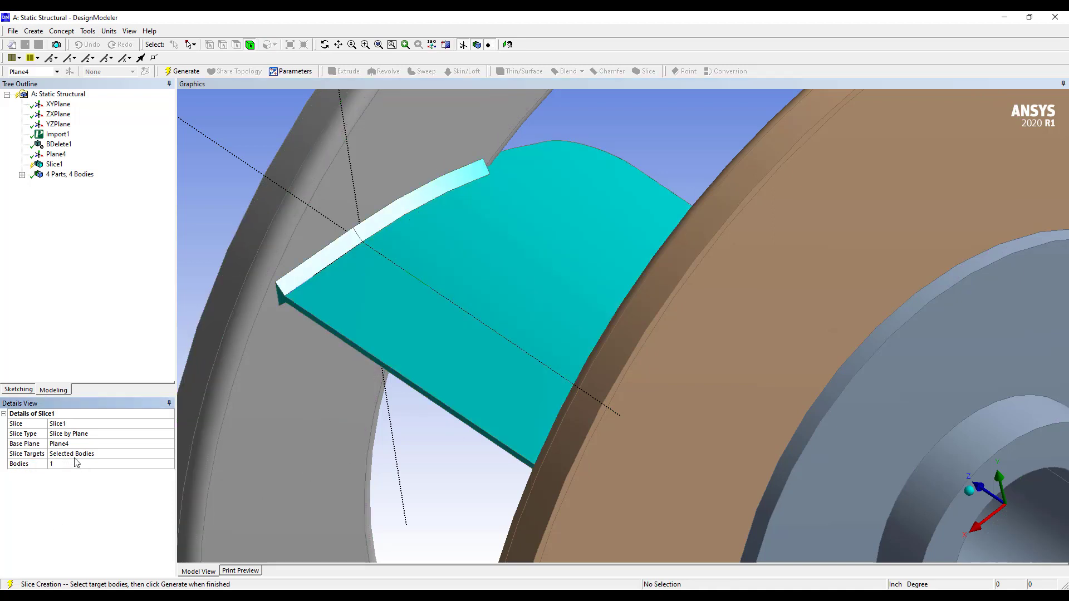
pyautogui.click(185, 71)
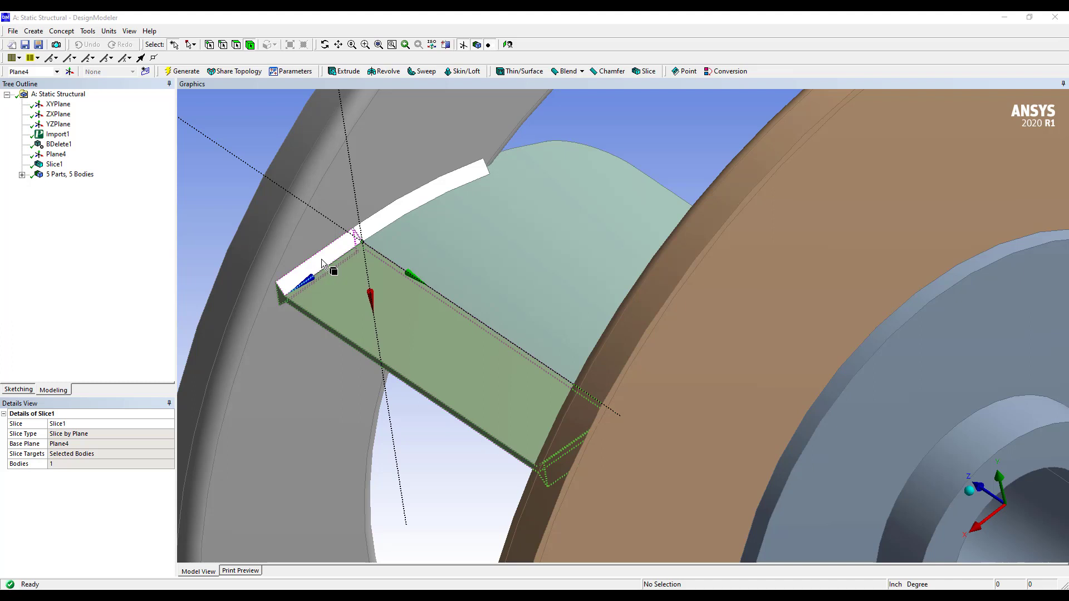
# Add a Slice by Surface feature using one large face of the blade's flat part as the target face.
pyautogui.click(33, 31)
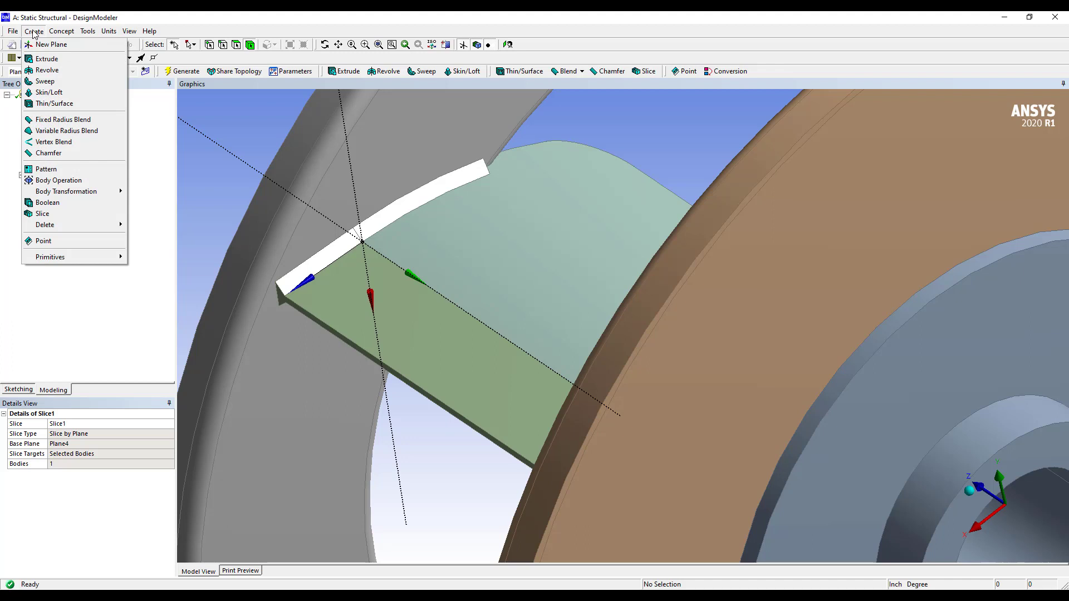
pyautogui.click(75, 214)
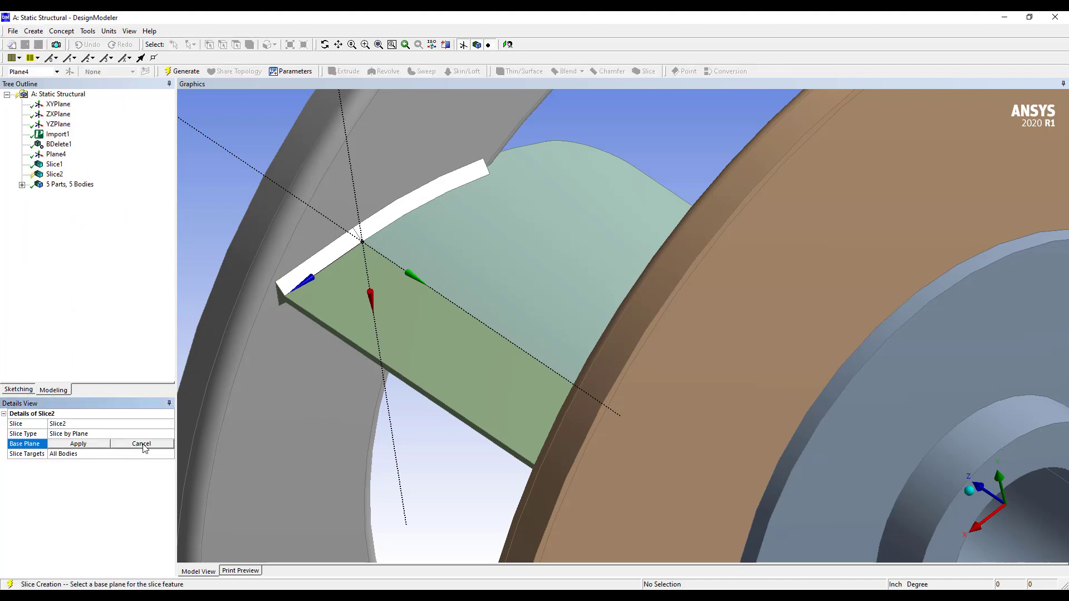
pyautogui.click(170, 435)
pyautogui.click(171, 434)
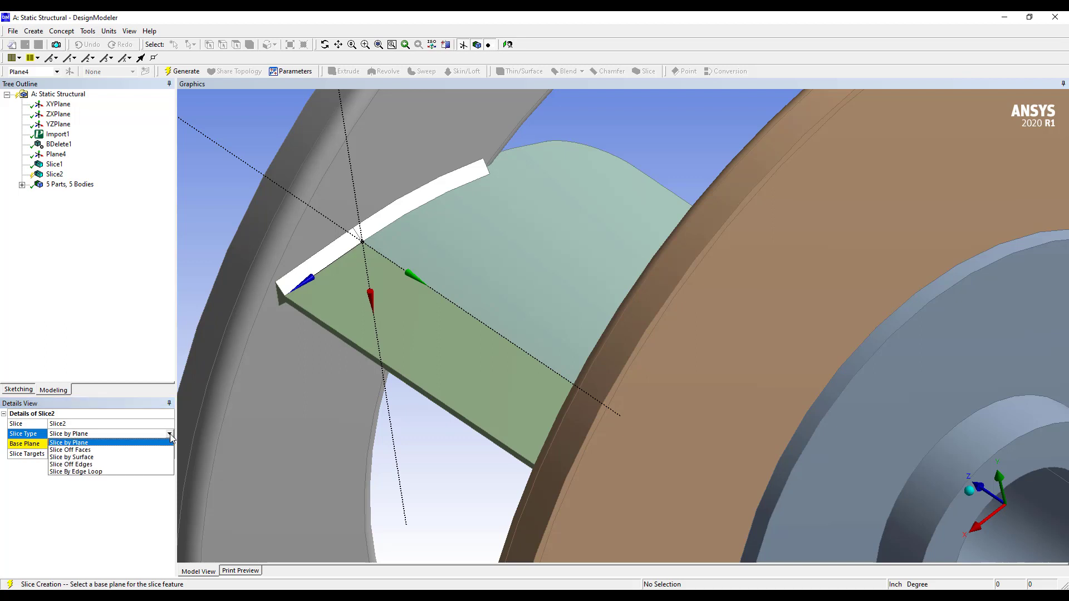
pyautogui.click(96, 457)
pyautogui.click(95, 445)
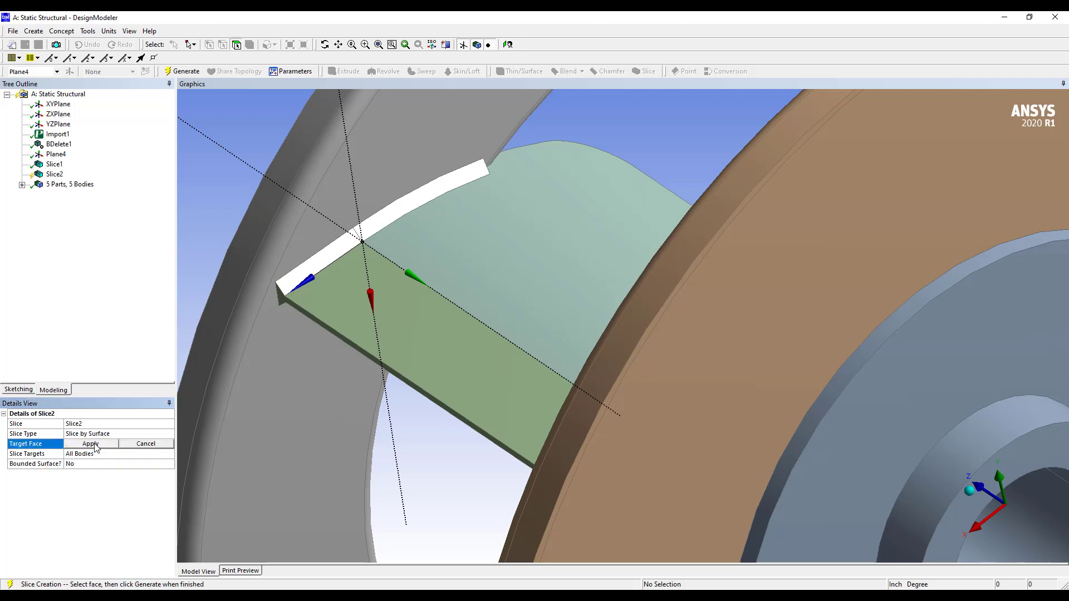
pyautogui.click(351, 305)
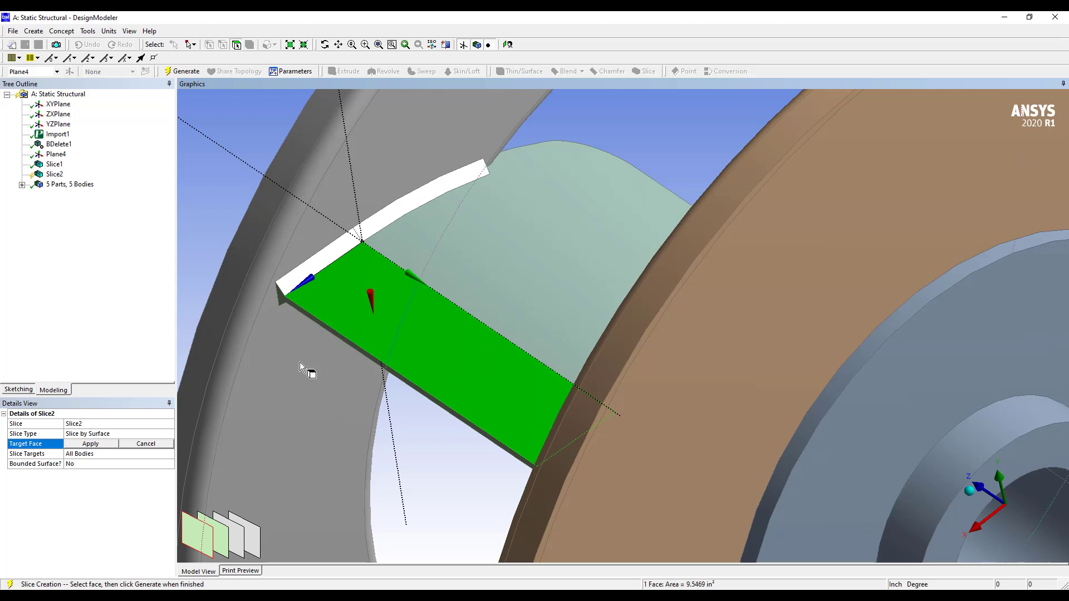
pyautogui.click(90, 444)
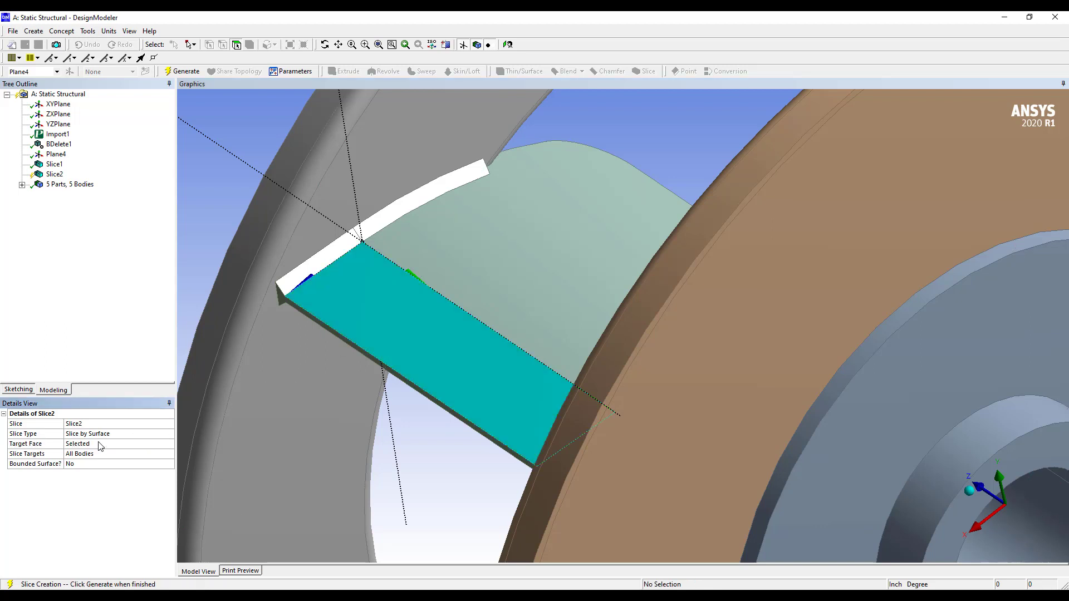
# Limit the slice targets to the blade's flat body and generate the slice.
pyautogui.click(123, 455)
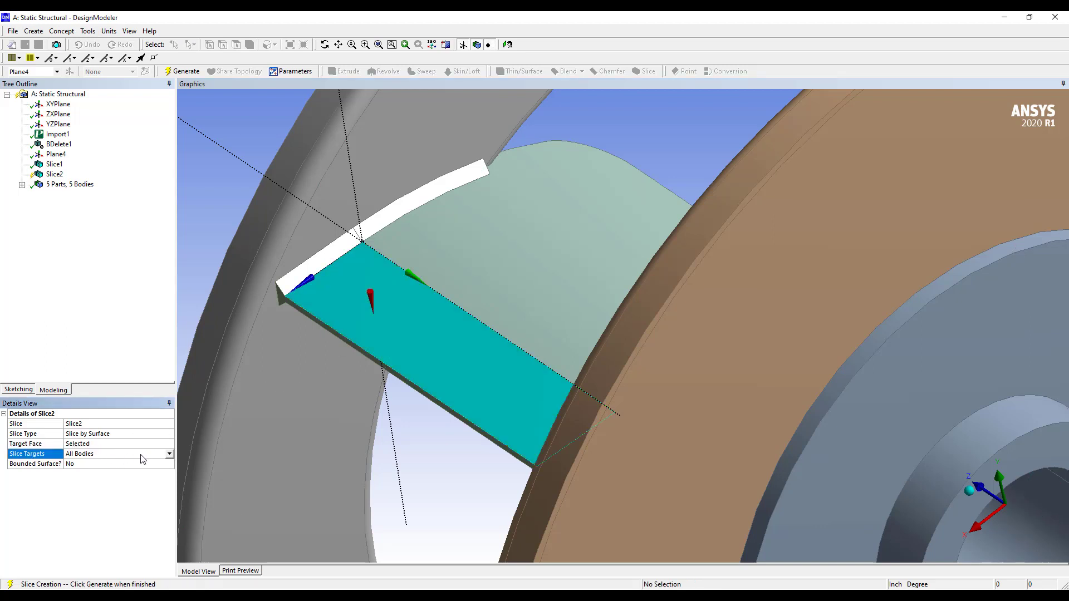
pyautogui.click(170, 455)
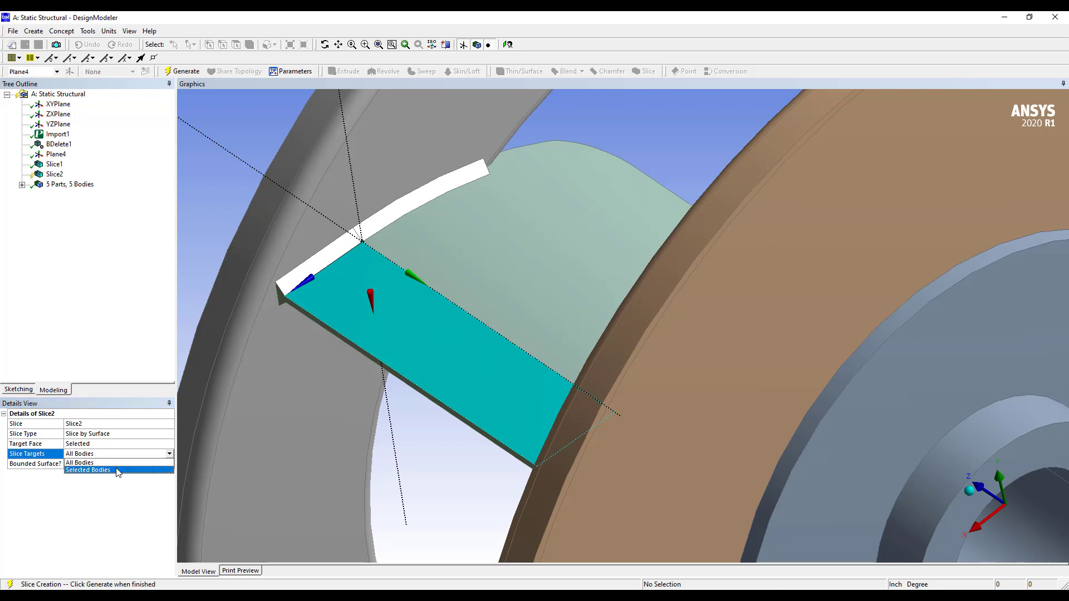
pyautogui.click(95, 472)
pyautogui.click(95, 465)
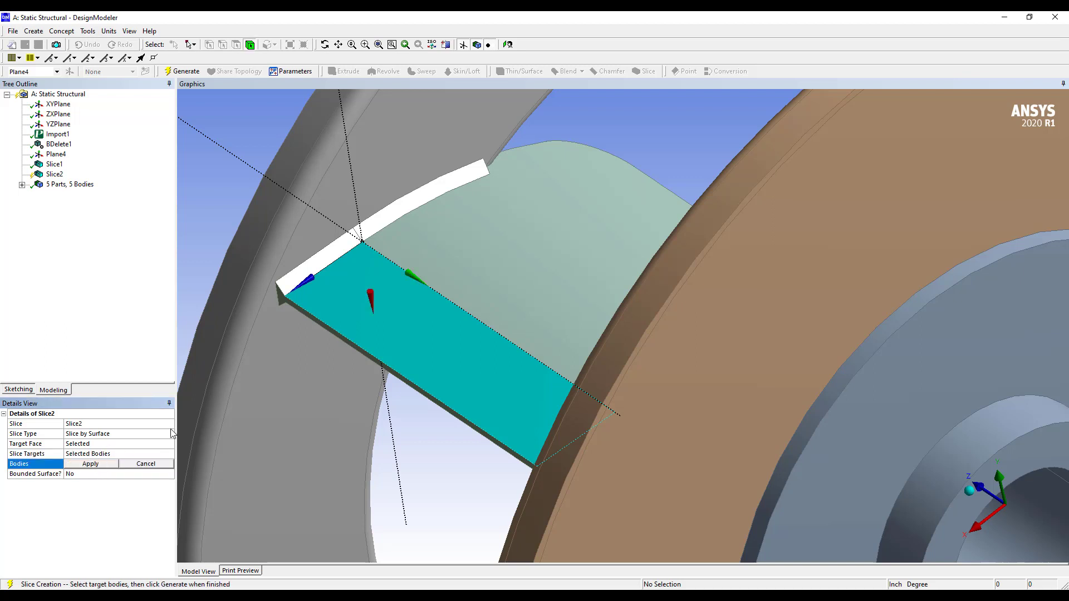
pyautogui.click(346, 303)
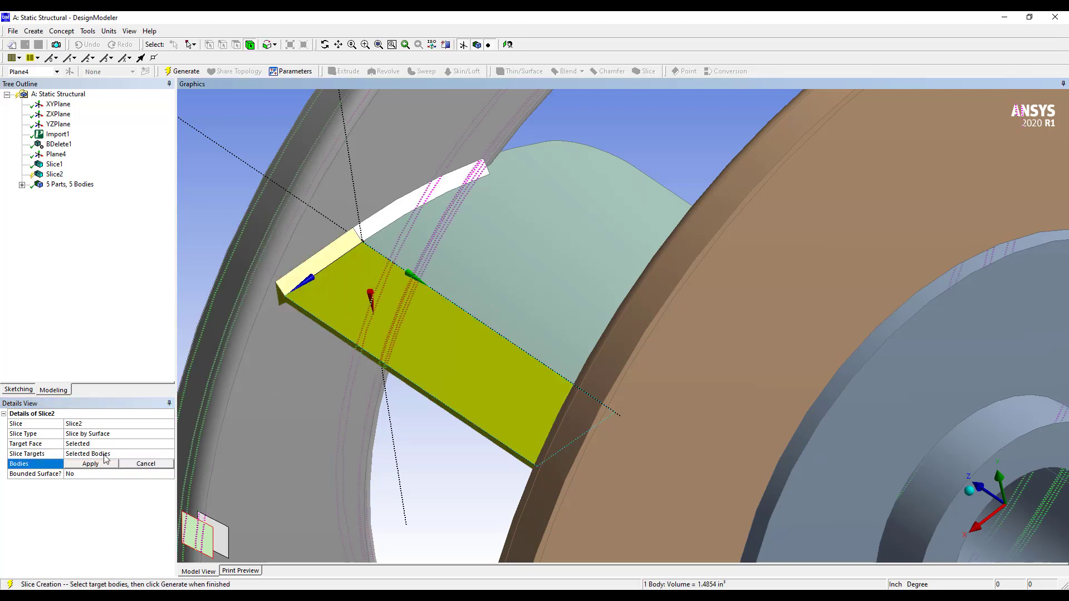
pyautogui.click(89, 465)
pyautogui.rightClick(102, 512)
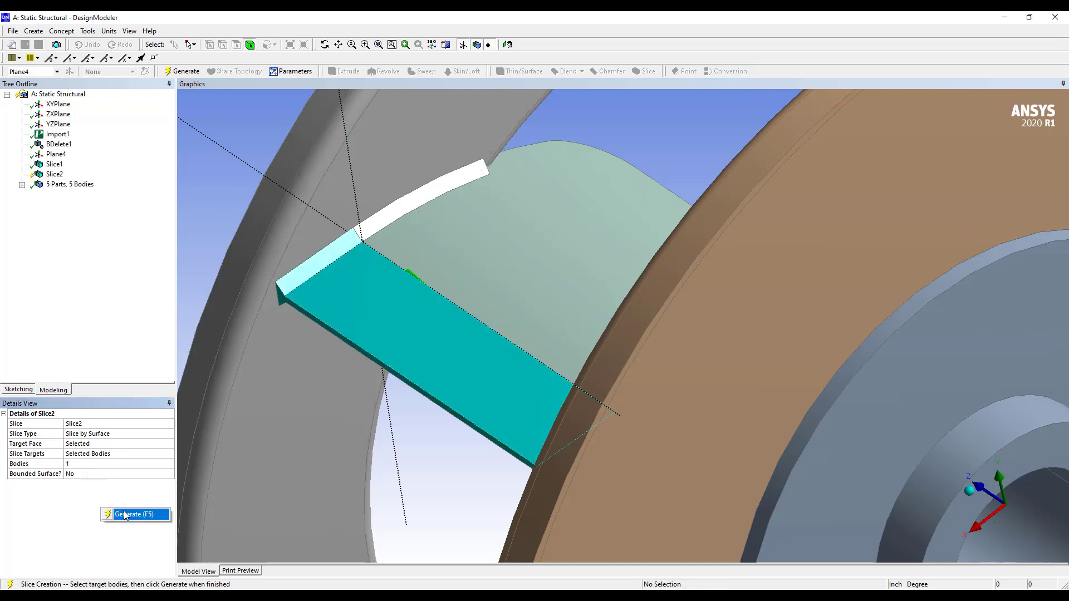
pyautogui.click(127, 514)
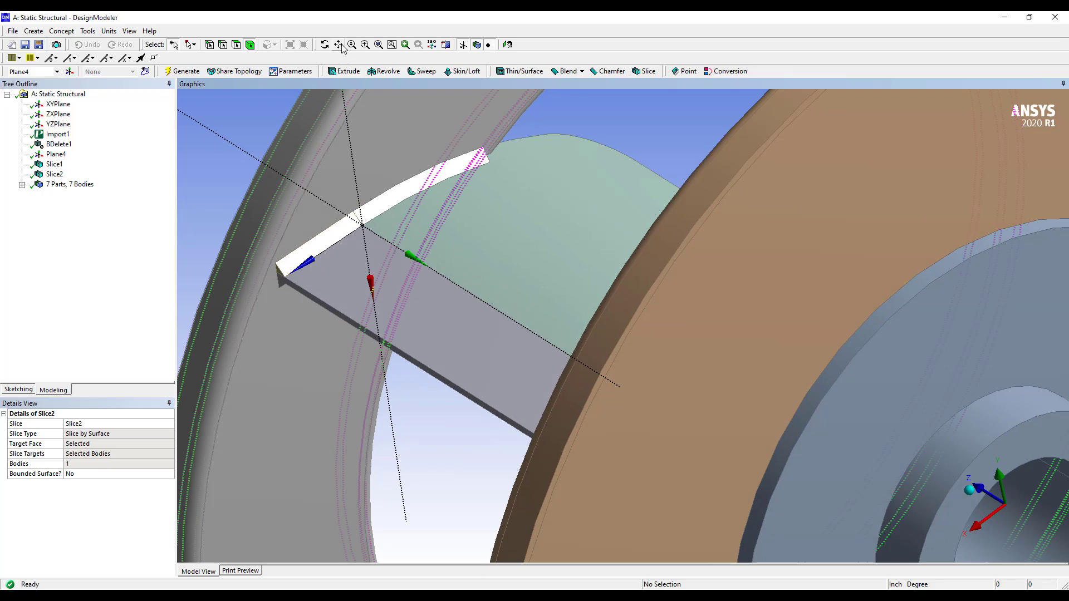
# Add another surface slice with the opposite large face of the blade's flat part as the target face.
pyautogui.moveTo(427, 312); pyautogui.dragTo(609, 326, button='middle')
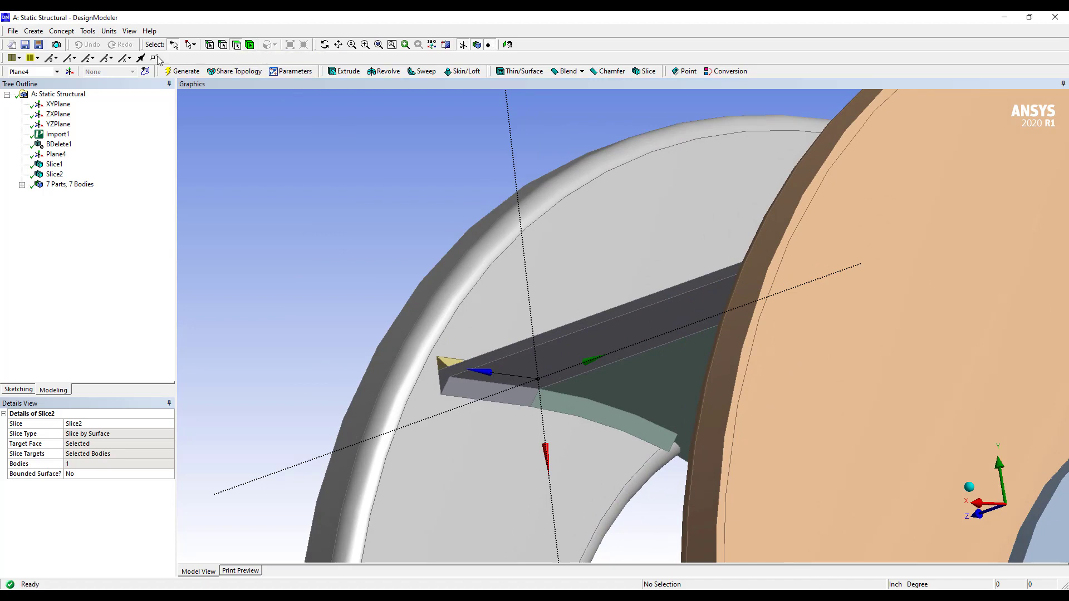
pyautogui.click(33, 31)
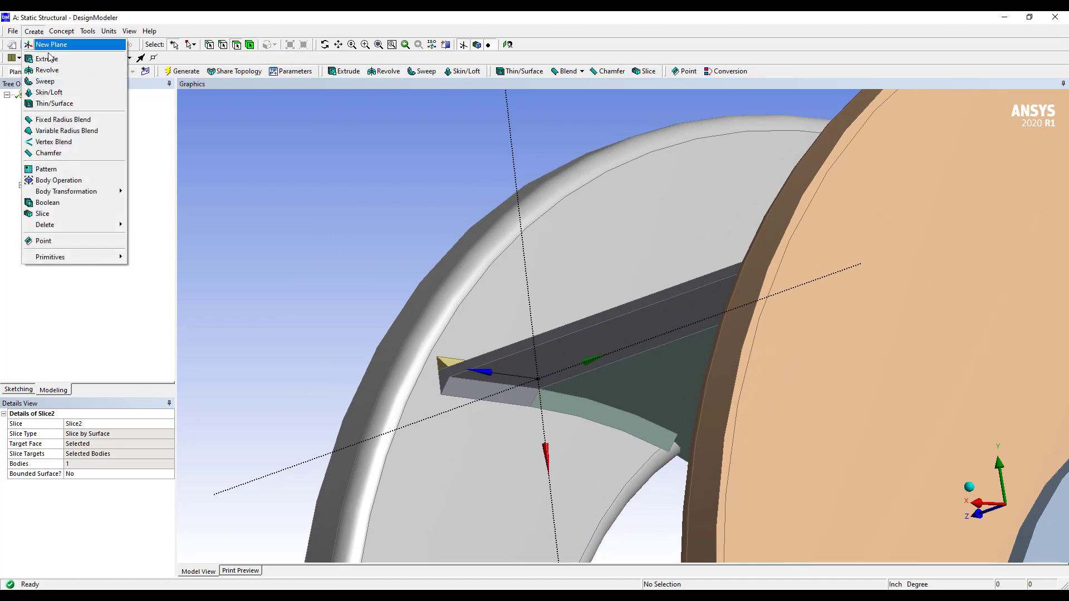
pyautogui.click(75, 212)
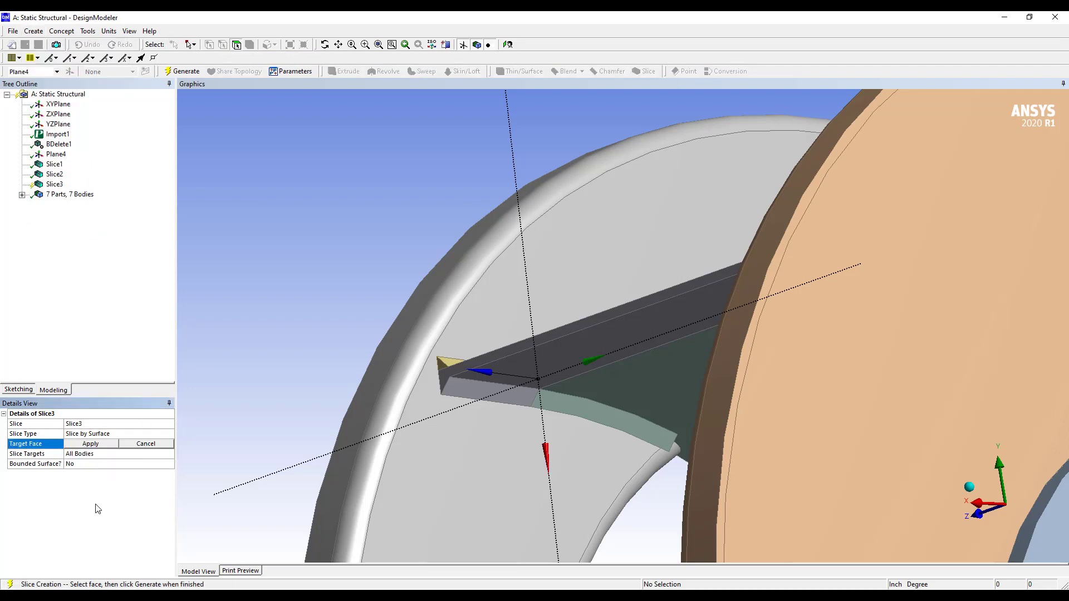
pyautogui.click(587, 339)
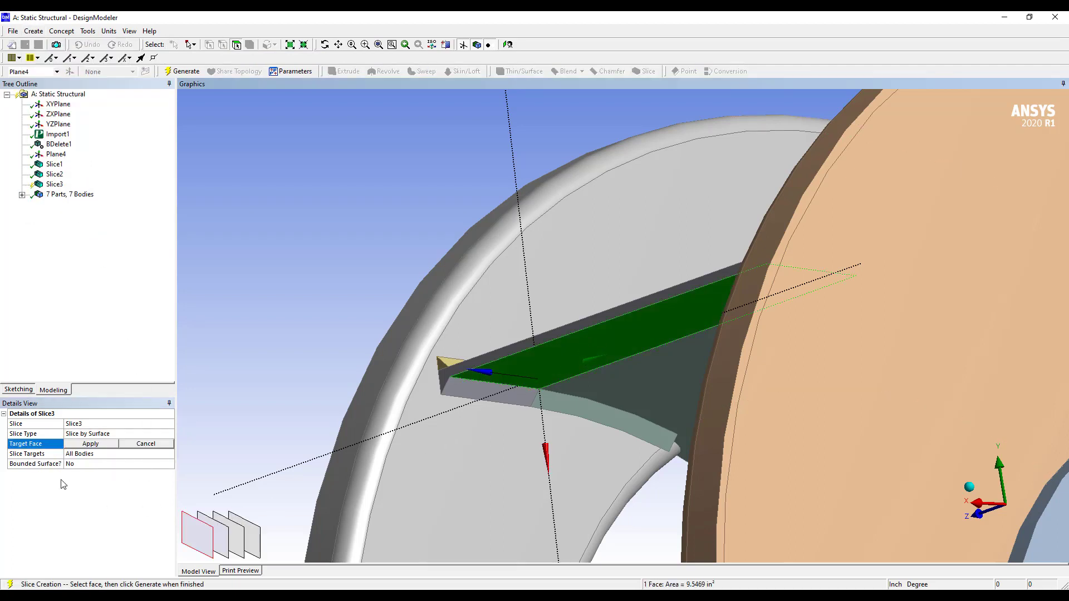
pyautogui.click(89, 443)
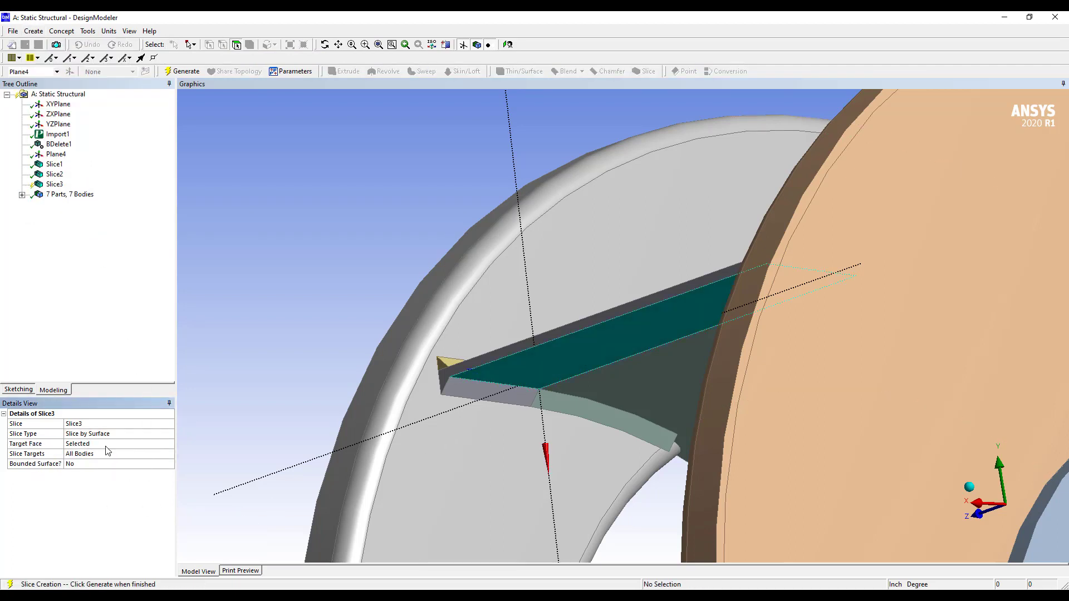
# Set the slice to selected bodies only, pick the main flat blade body, and generate it.
pyautogui.click(167, 454)
pyautogui.click(131, 469)
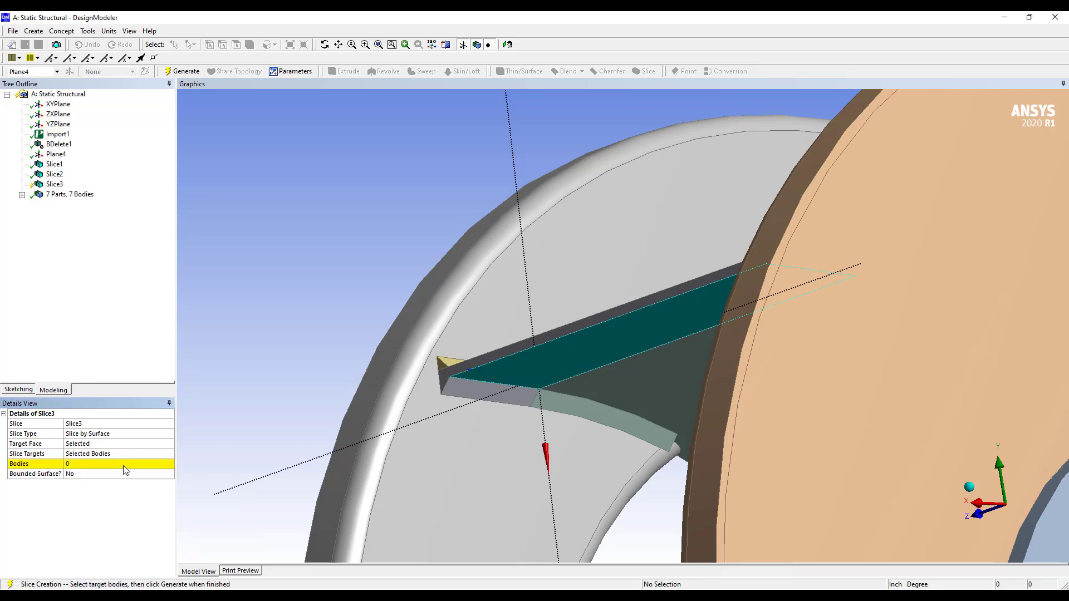
pyautogui.click(127, 466)
pyautogui.click(452, 386)
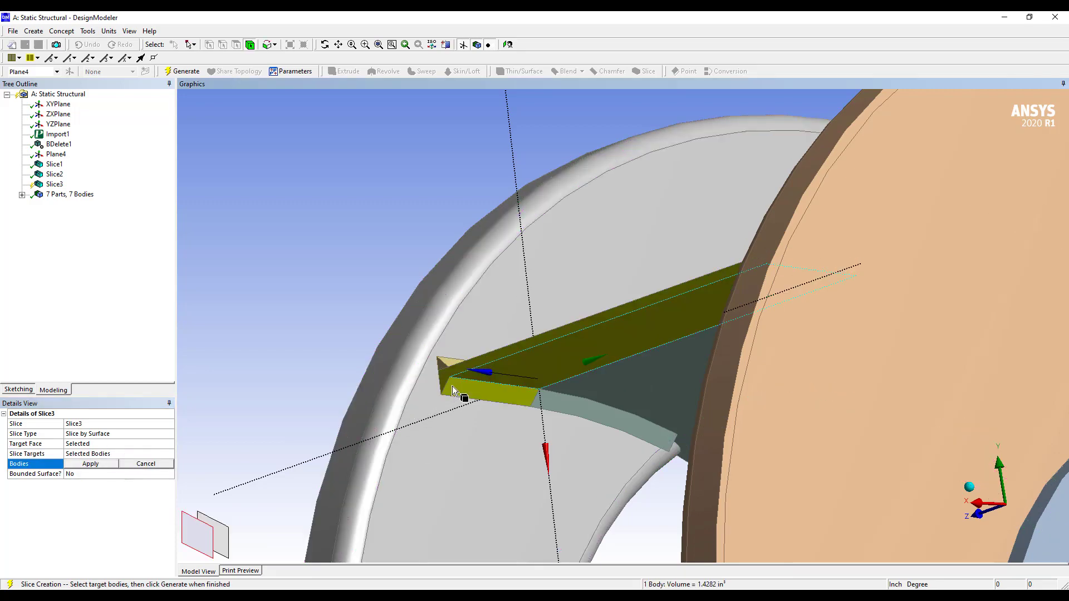
pyautogui.click(90, 463)
pyautogui.rightClick(113, 501)
pyautogui.click(145, 506)
# Add a surface slice using the large face of the blade's curved part, on the first slice's side, as target face.
pyautogui.moveTo(596, 317); pyautogui.dragTo(529, 346, button='middle')
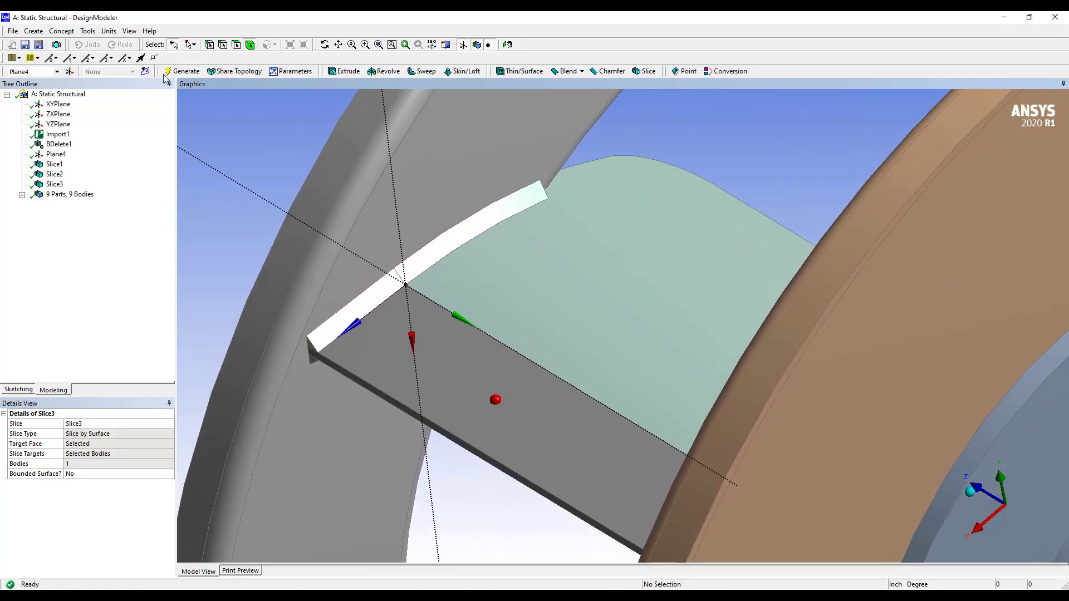
pyautogui.click(36, 32)
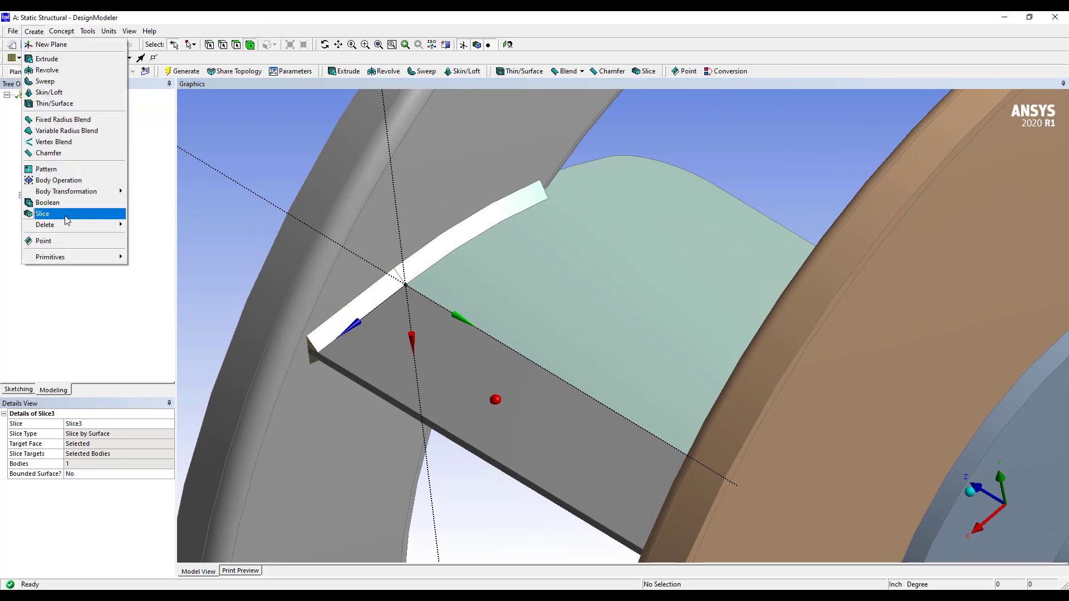
pyautogui.click(42, 213)
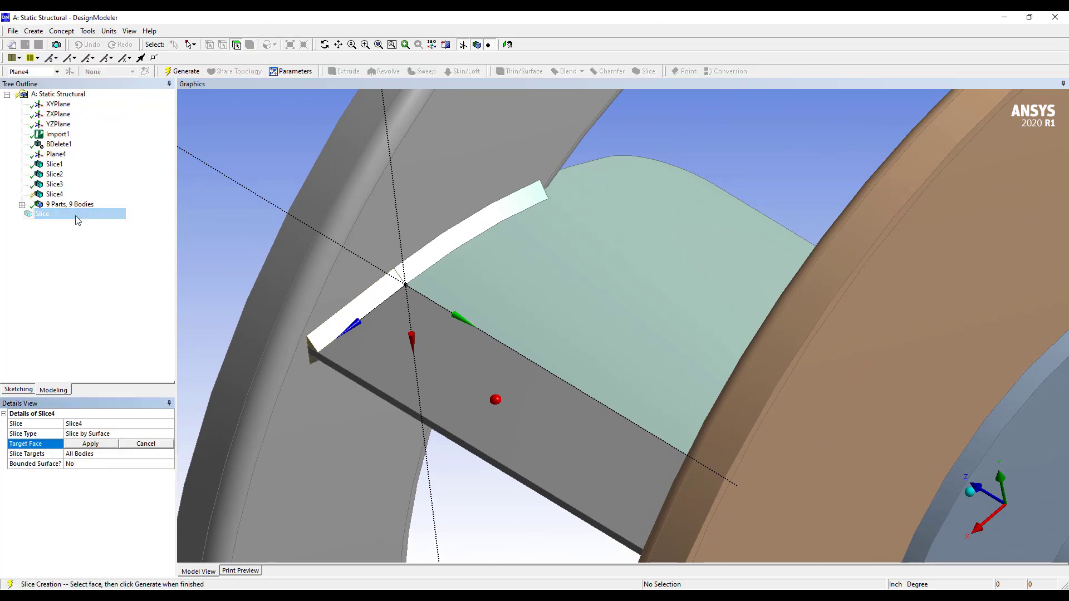
pyautogui.click(489, 294)
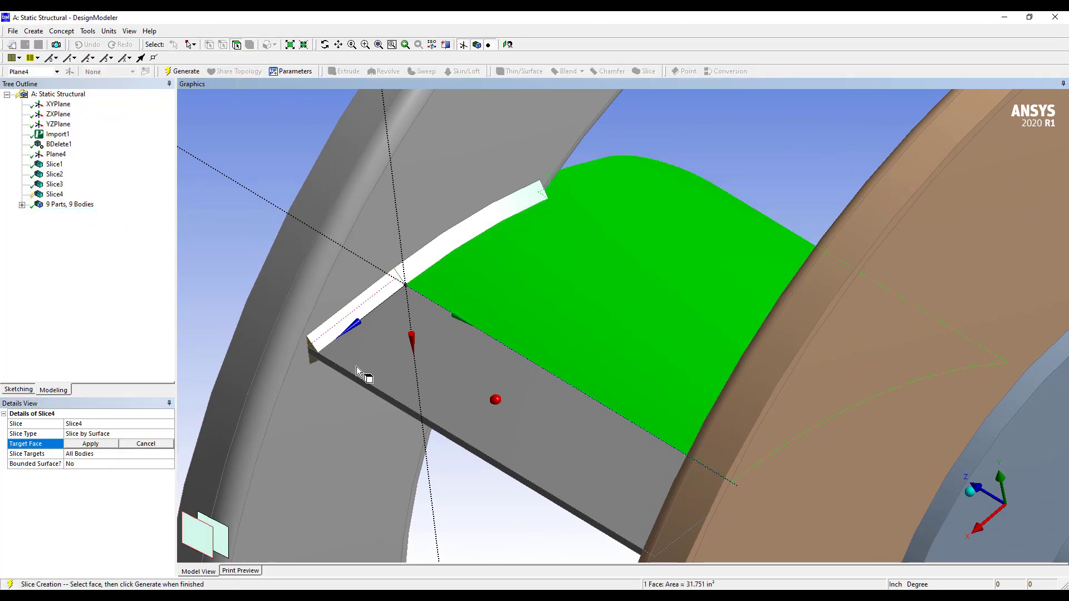
pyautogui.click(90, 443)
# Limit the slice targets to the blade's curved body and generate the slice.
pyautogui.click(102, 456)
pyautogui.click(168, 455)
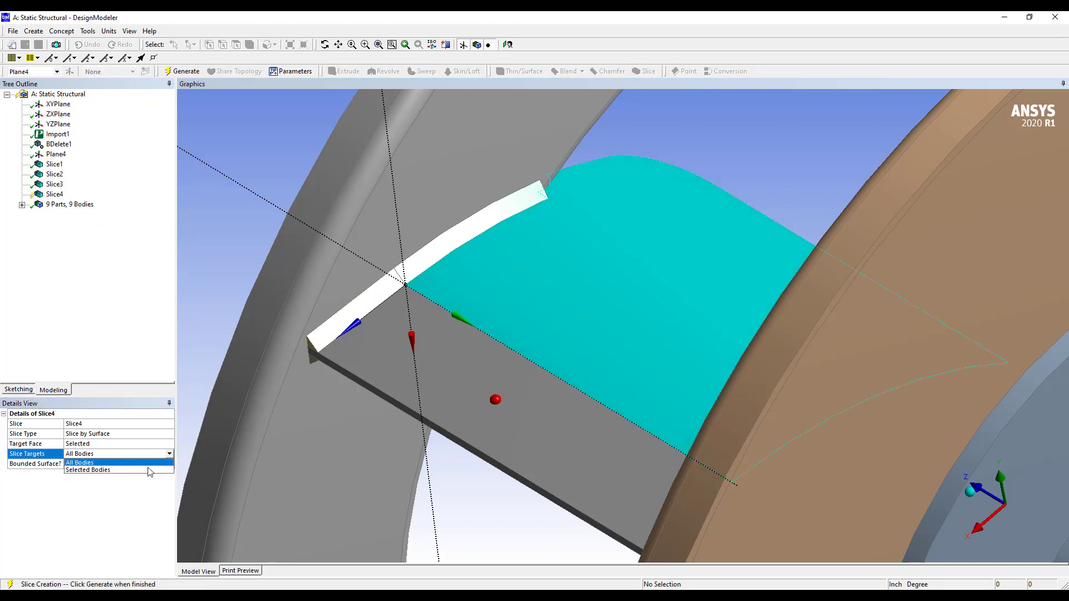
pyautogui.click(144, 471)
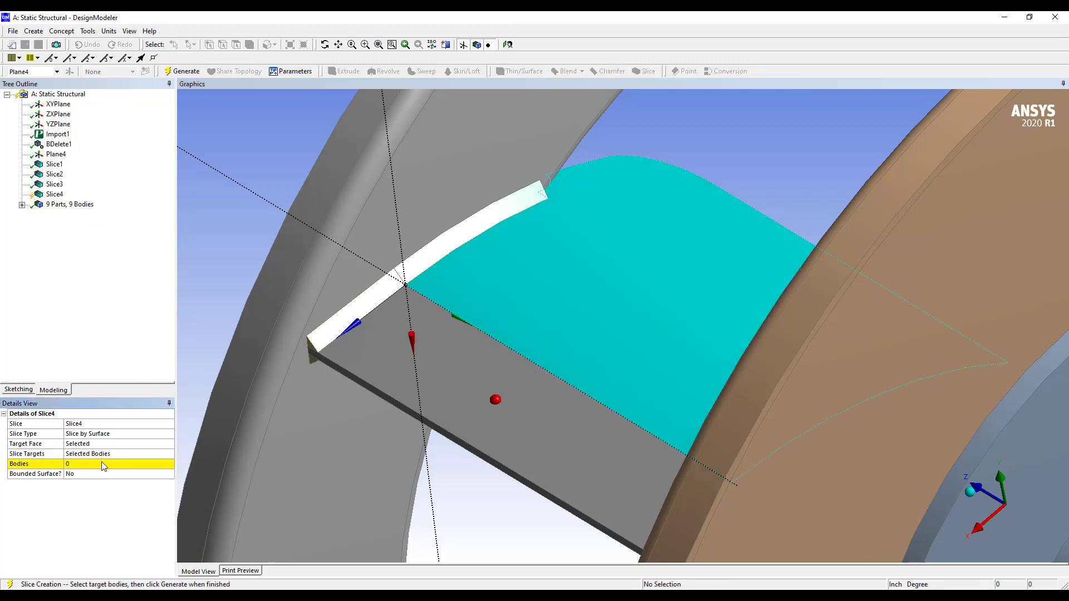
pyautogui.click(101, 462)
pyautogui.click(465, 270)
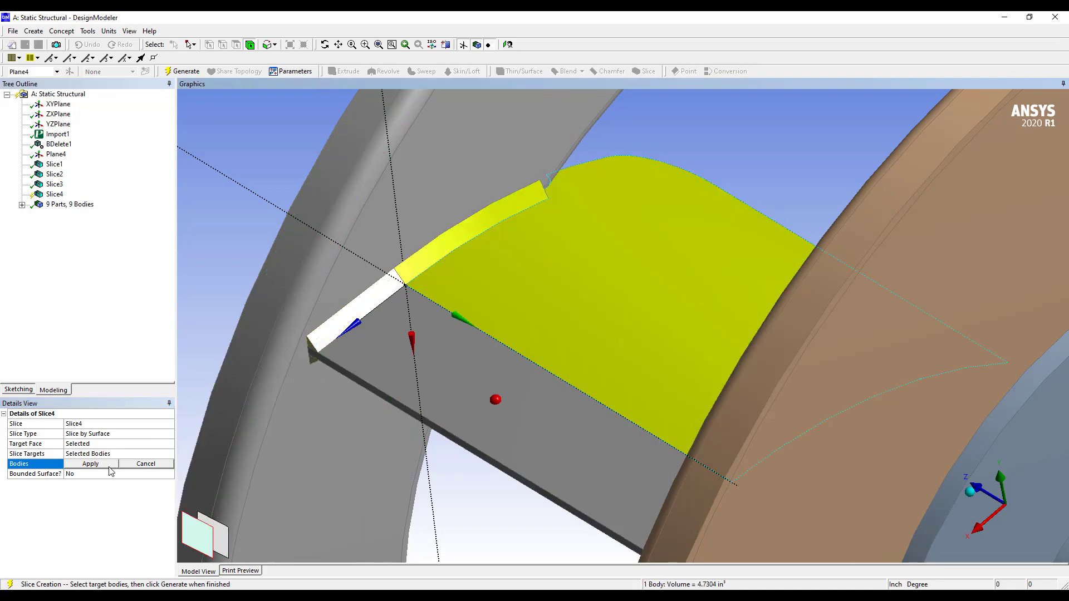
pyautogui.click(90, 463)
pyautogui.rightClick(111, 493)
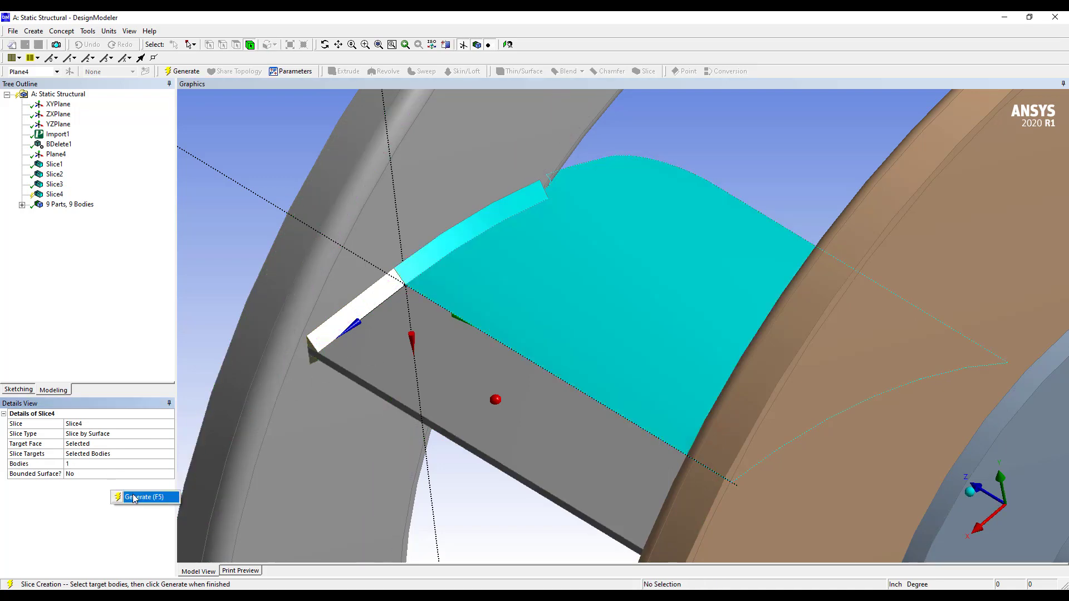
pyautogui.click(143, 496)
# Add a surface slice with the opposite large face of the blade's curved part as the target face.
pyautogui.moveTo(404, 374); pyautogui.dragTo(497, 229, button='middle')
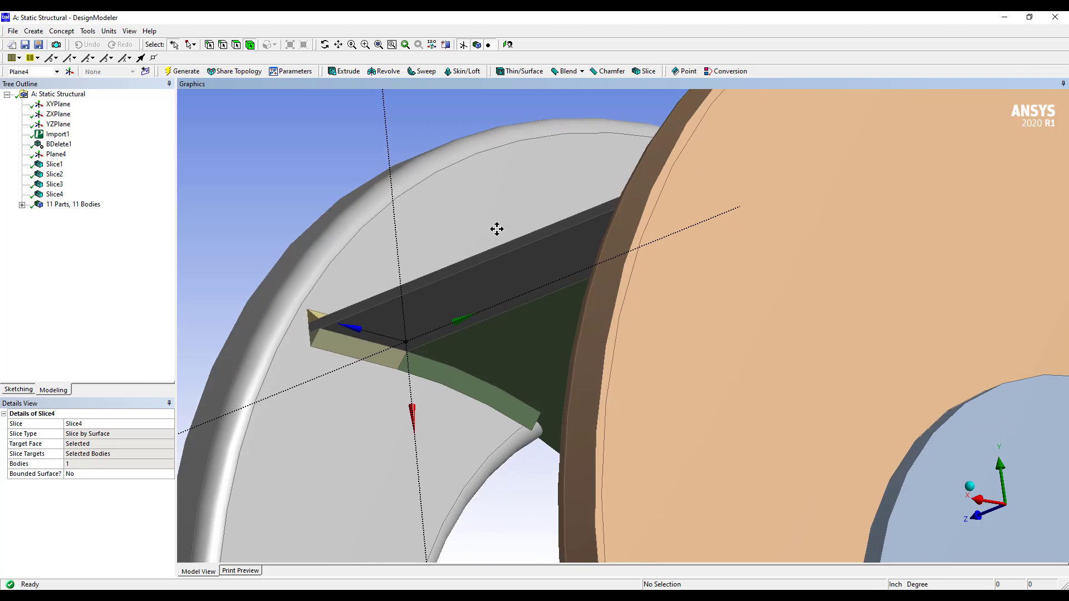
pyautogui.click(32, 32)
pyautogui.click(65, 210)
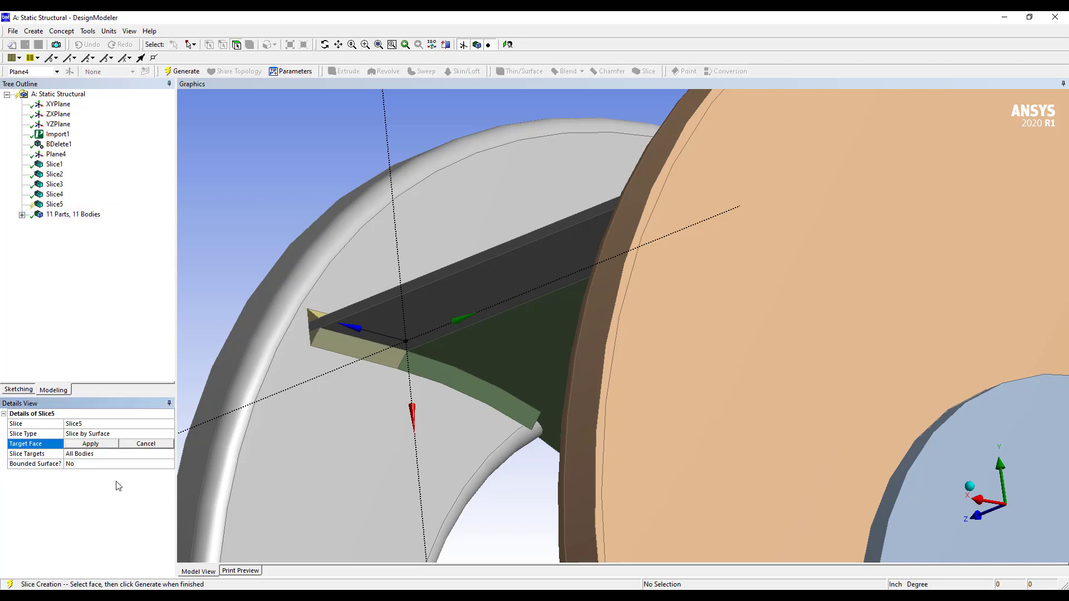
pyautogui.click(497, 355)
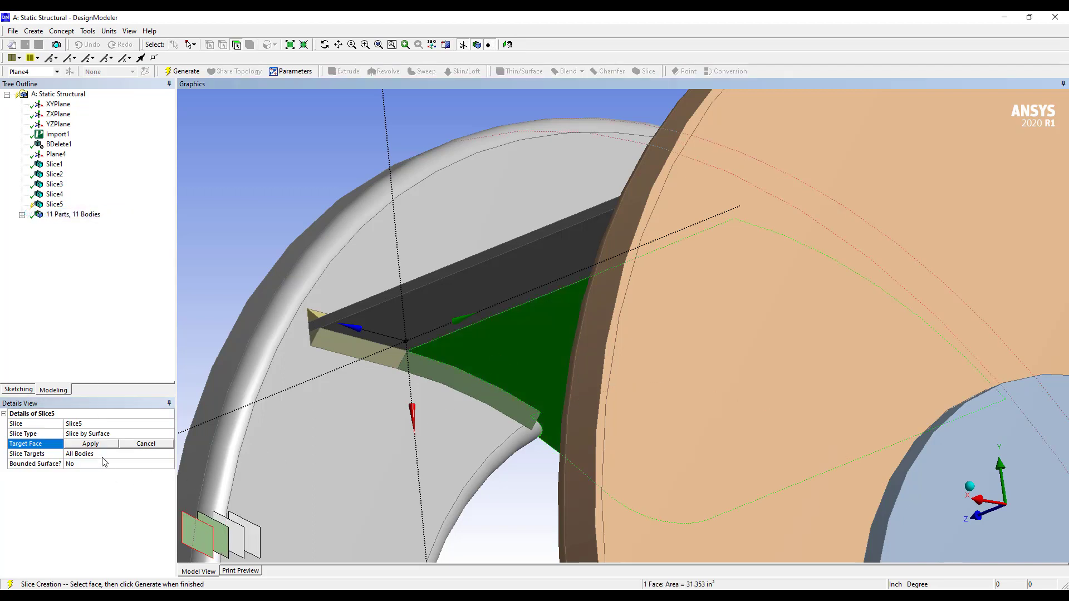
pyautogui.click(90, 444)
# Set the slice to selected bodies only, pick the main curved blade body, and generate it.
pyautogui.click(143, 454)
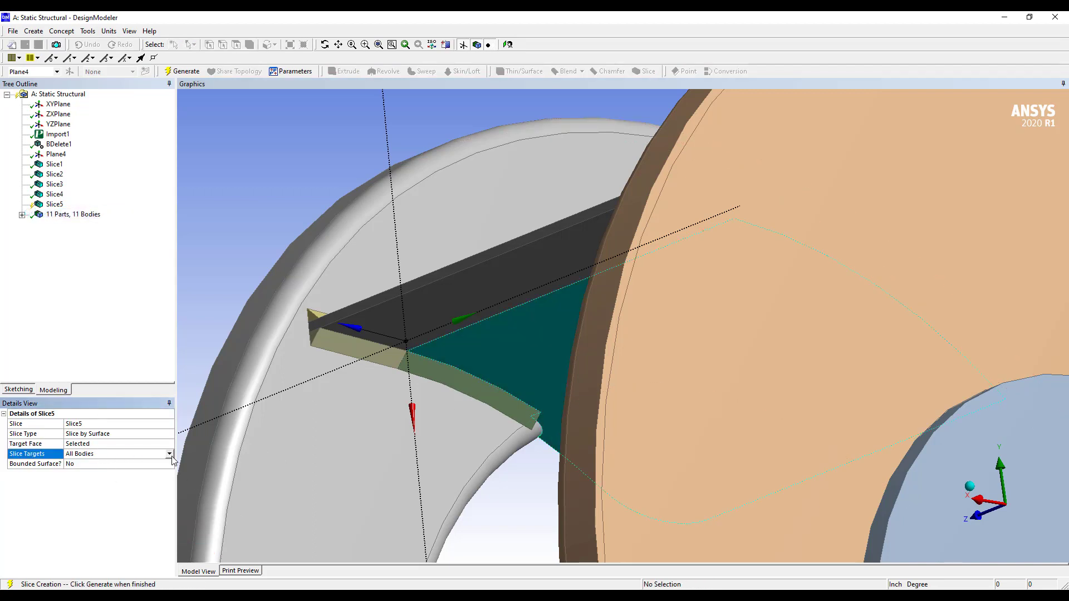
pyautogui.click(170, 454)
pyautogui.click(145, 473)
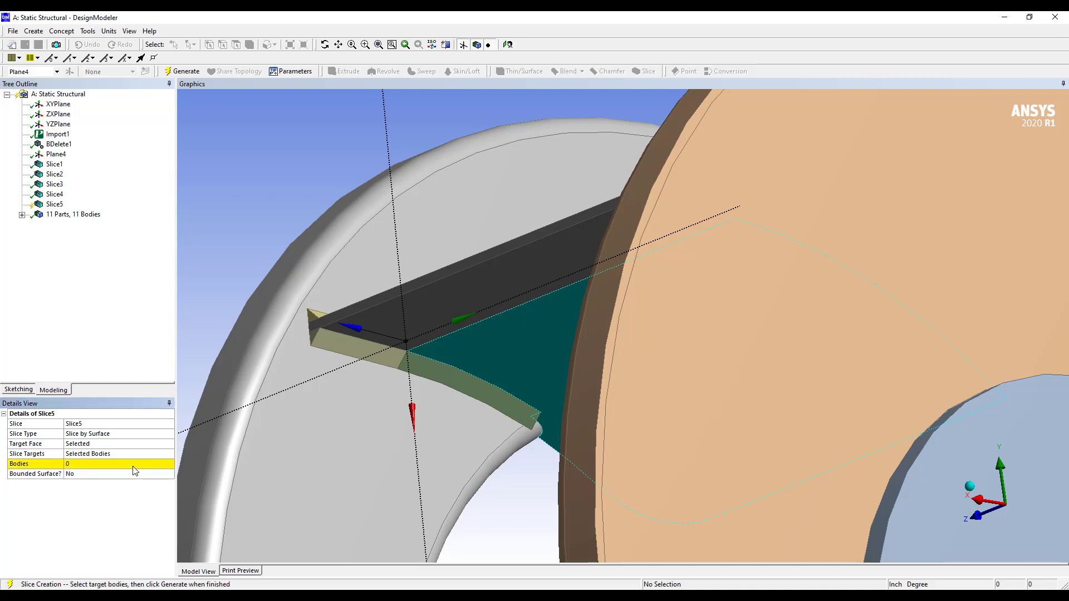
pyautogui.click(134, 464)
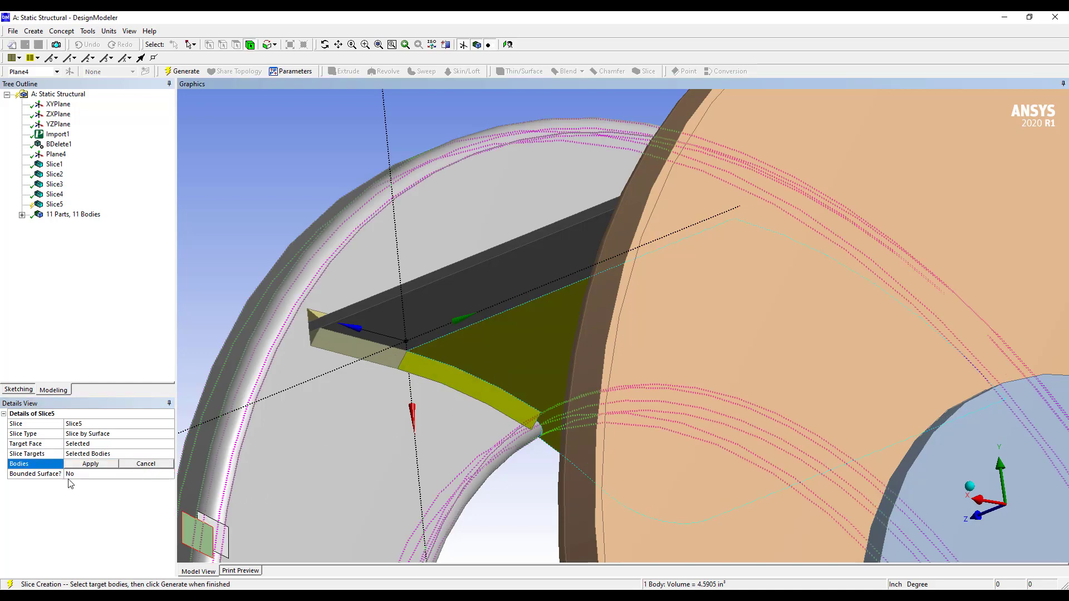
pyautogui.click(104, 465)
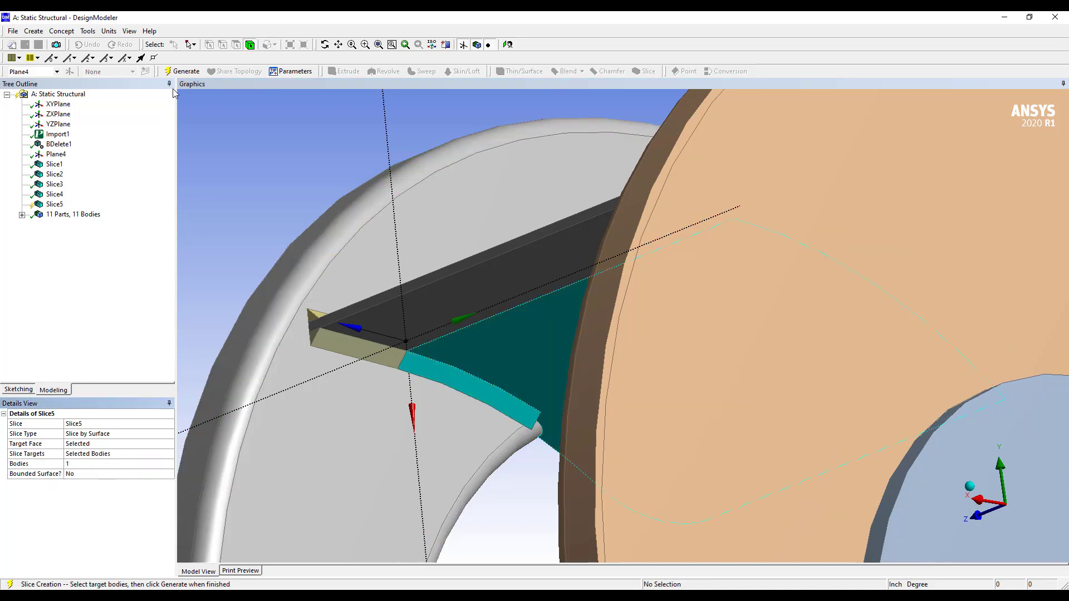
pyautogui.click(182, 71)
pyautogui.moveTo(497, 269); pyautogui.dragTo(554, 413, button='middle')
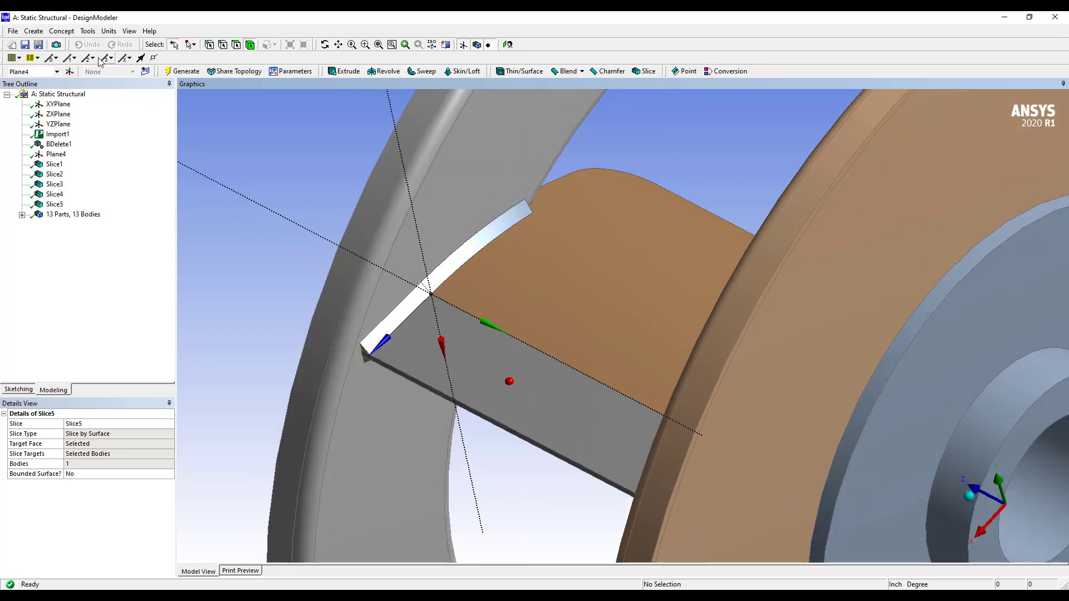
# Create a mid-surface from the face pairs of the blade's flat and curved parts and generate it.
pyautogui.click(90, 33)
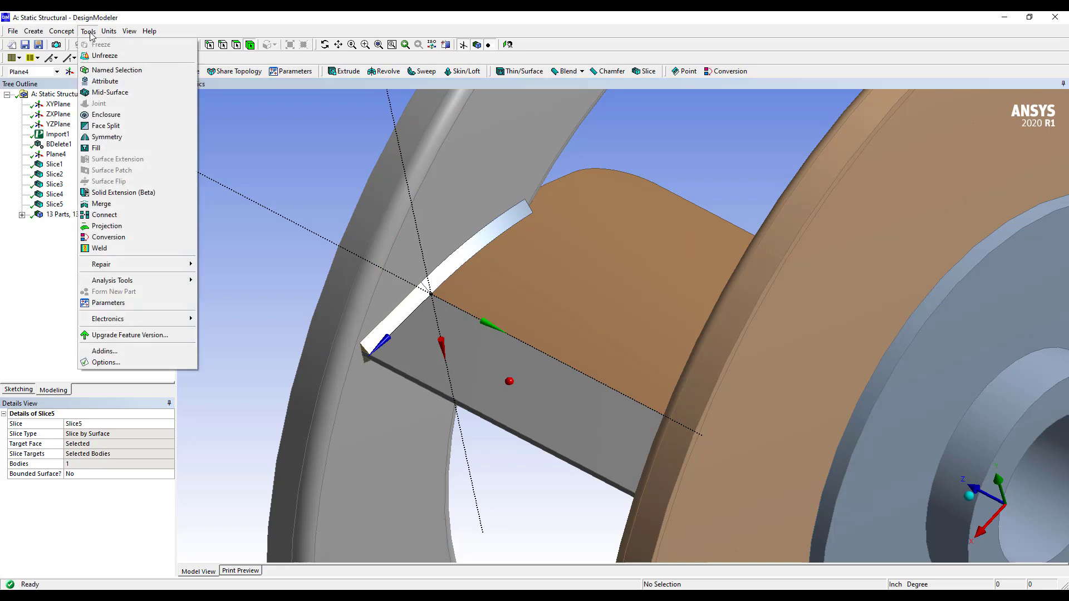
pyautogui.click(111, 93)
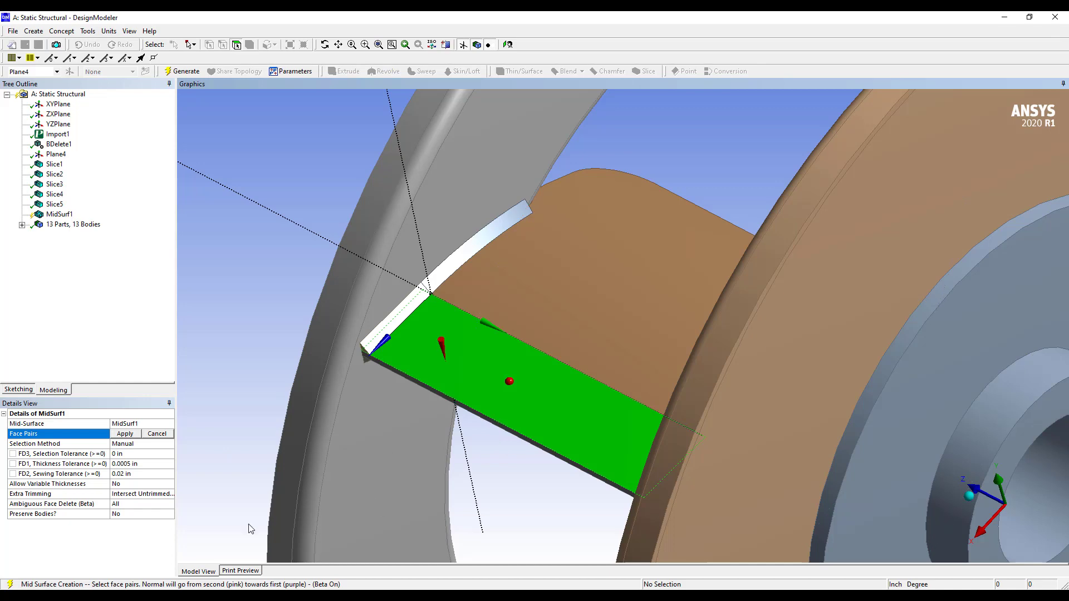
pyautogui.moveTo(461, 438); pyautogui.dragTo(554, 372, button='middle')
pyautogui.click(502, 391)
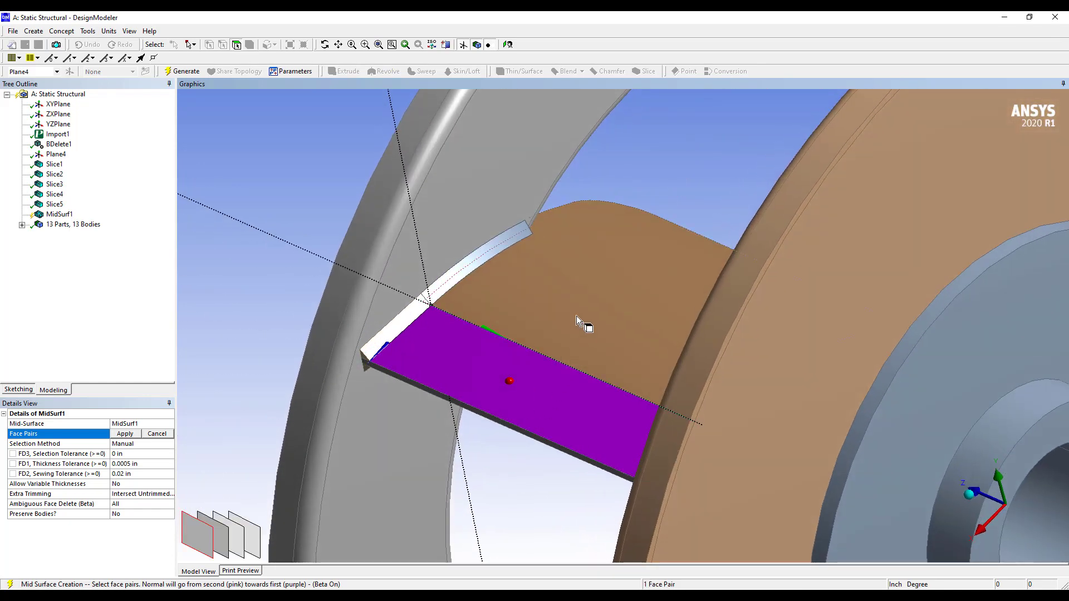
pyautogui.click(576, 316)
pyautogui.click(222, 539)
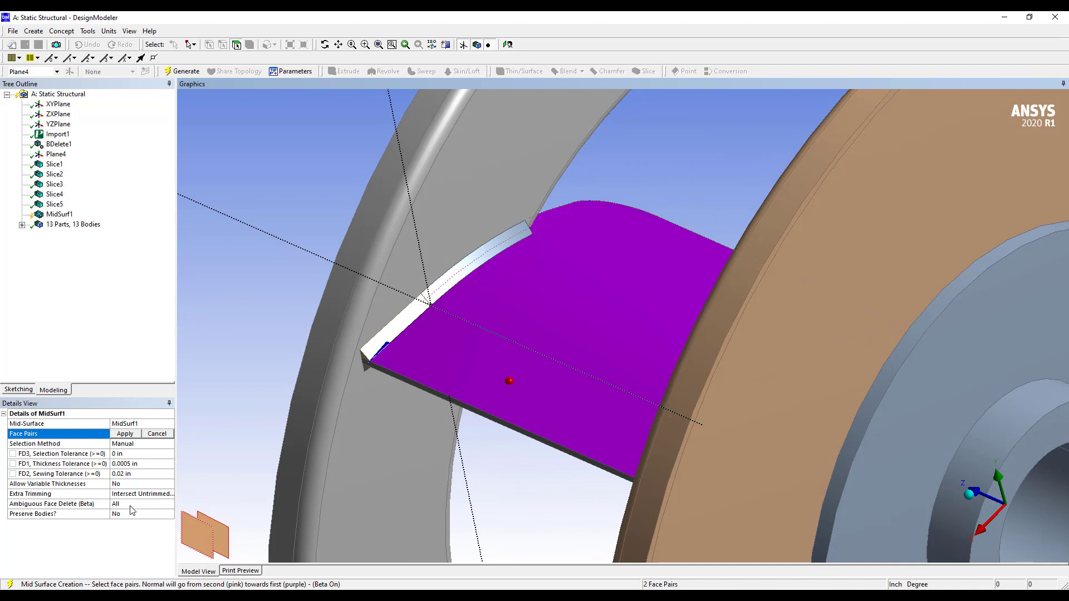
pyautogui.click(125, 433)
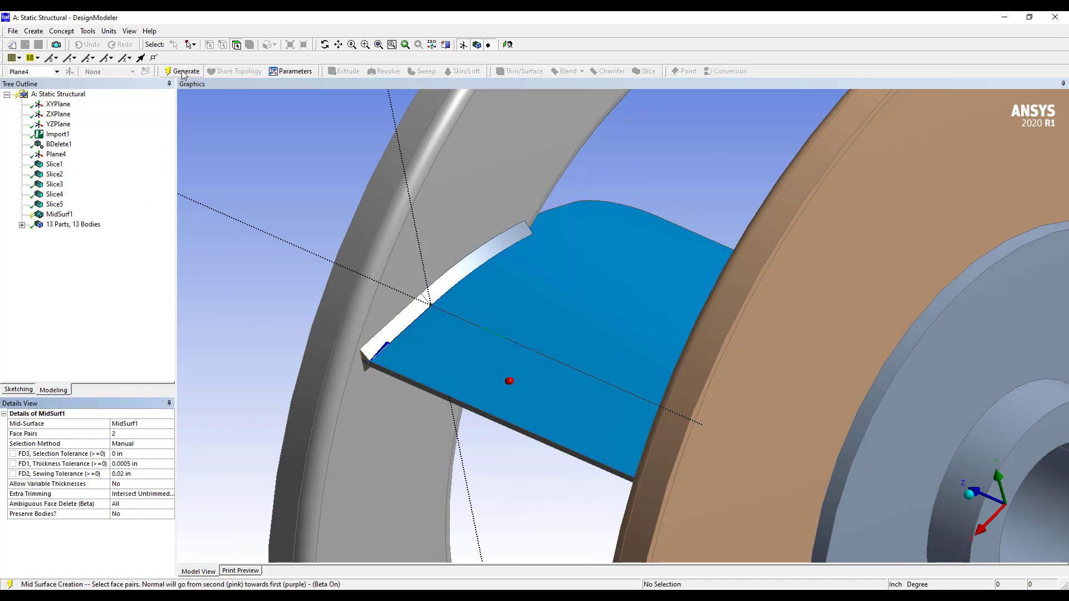
pyautogui.click(183, 71)
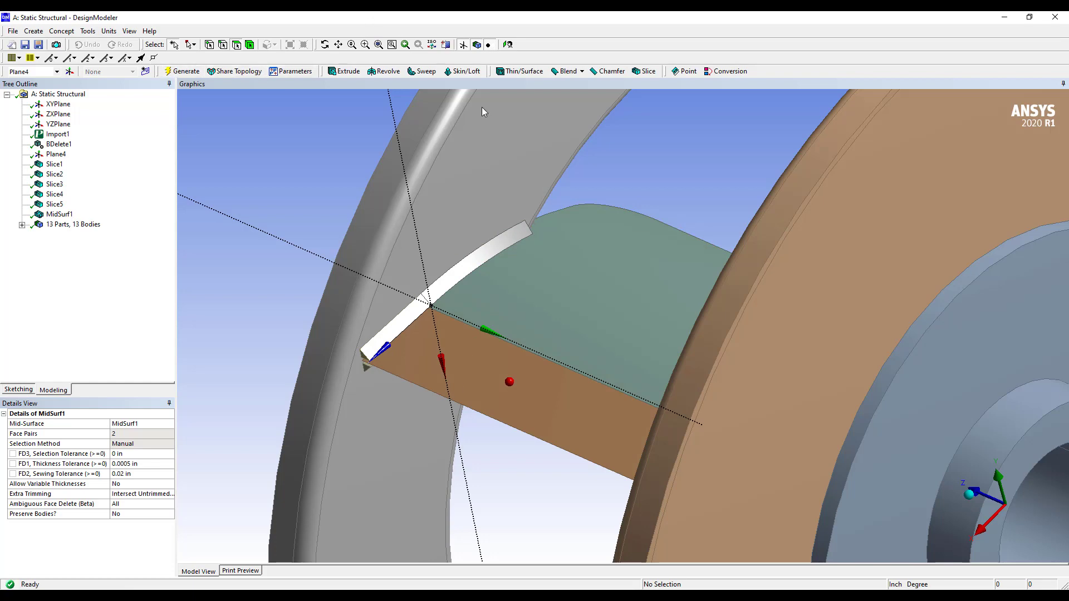
# Add a second mid-surface feature with the selection method set to Automatic.
pyautogui.keyDown('shift'); pyautogui.moveTo(639, 184); pyautogui.dragTo(654, 394, button='middle'); pyautogui.keyUp('shift')
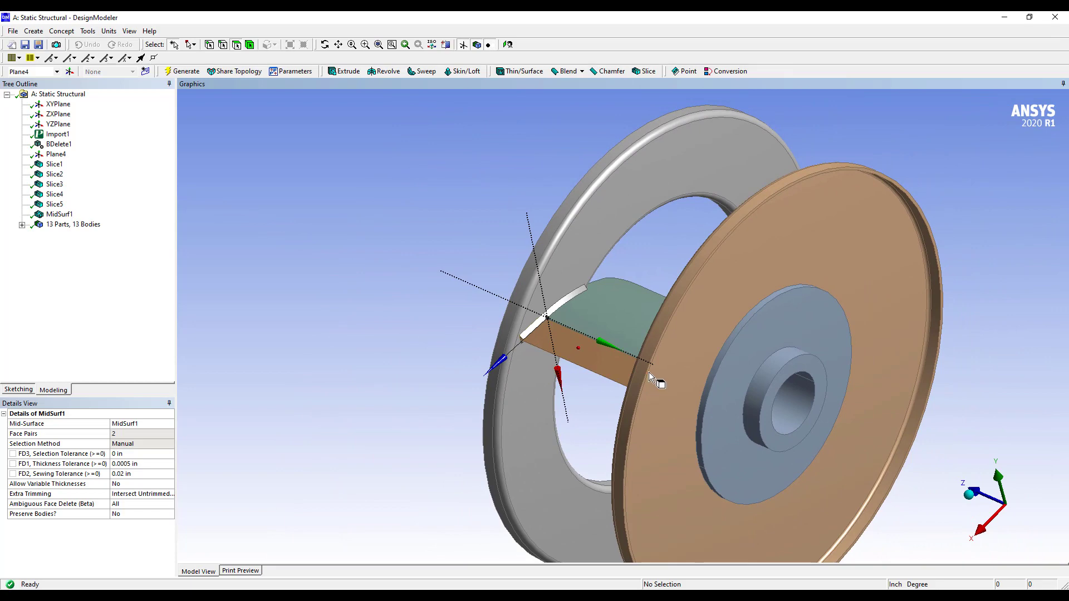
pyautogui.moveTo(656, 256); pyautogui.dragTo(664, 261, button='middle')
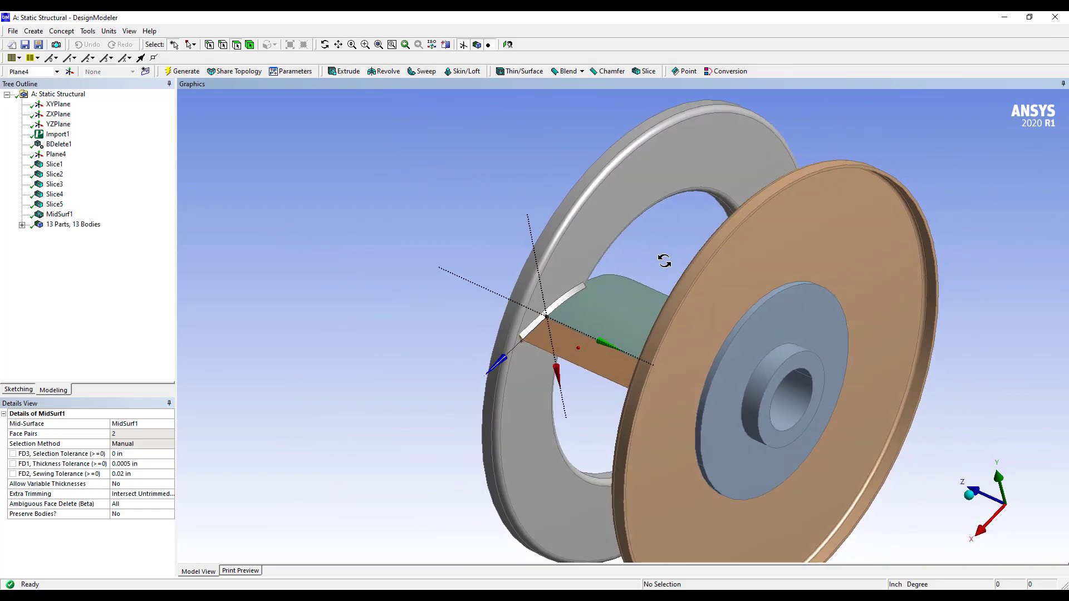
pyautogui.click(89, 31)
pyautogui.click(105, 92)
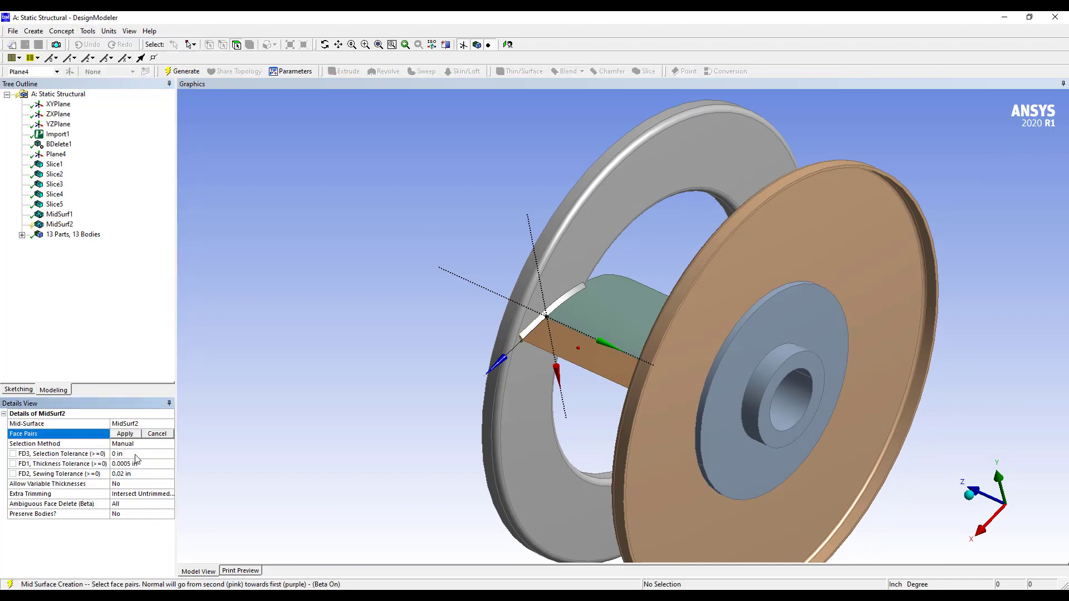
pyautogui.click(170, 443)
pyautogui.click(169, 443)
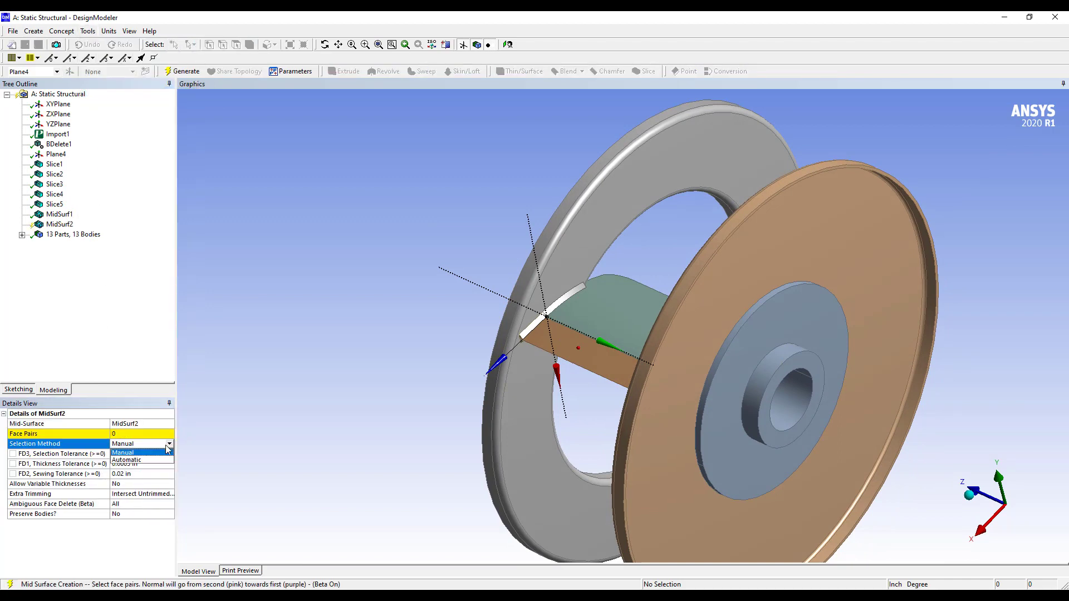
pyautogui.click(143, 458)
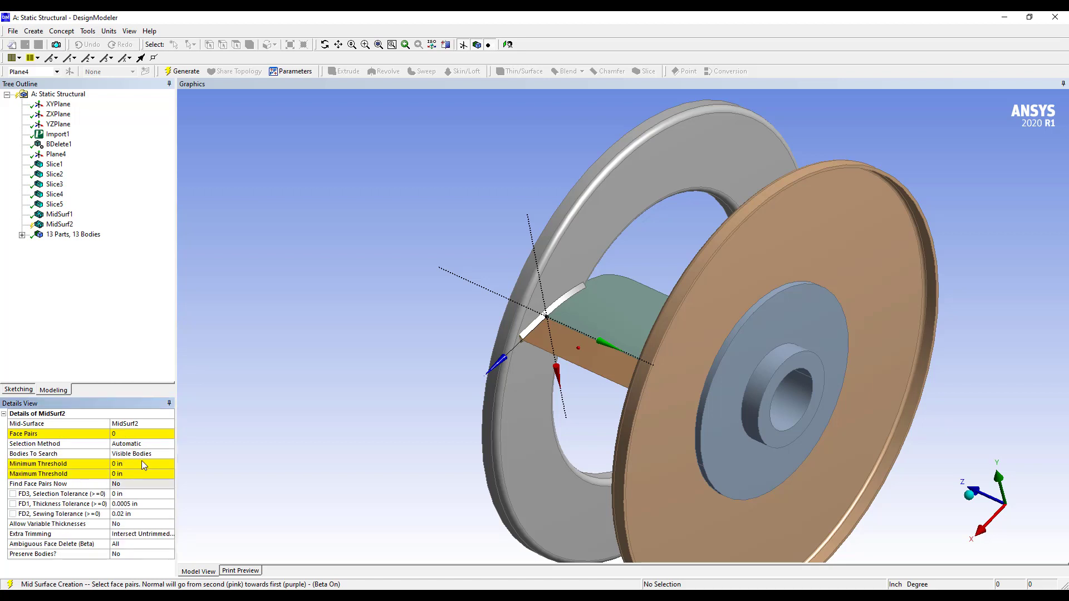
# Find face pairs between a minimum threshold of 0.1344 in and a maximum of 0.1346 in, and generate the mid-surface.
pyautogui.click(142, 462)
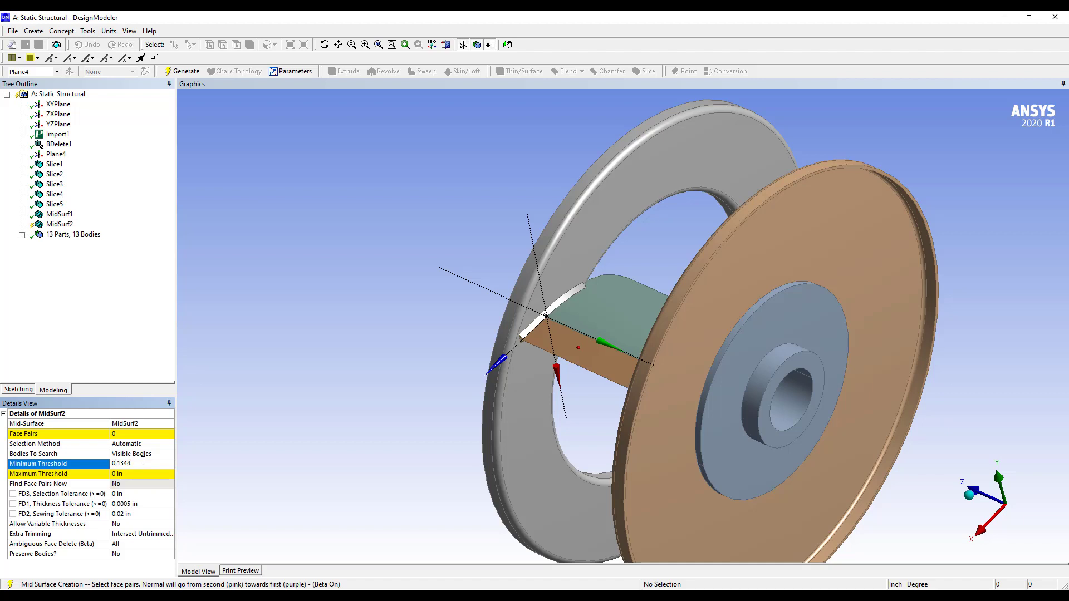
pyautogui.click(143, 472)
pyautogui.write('0.1346')
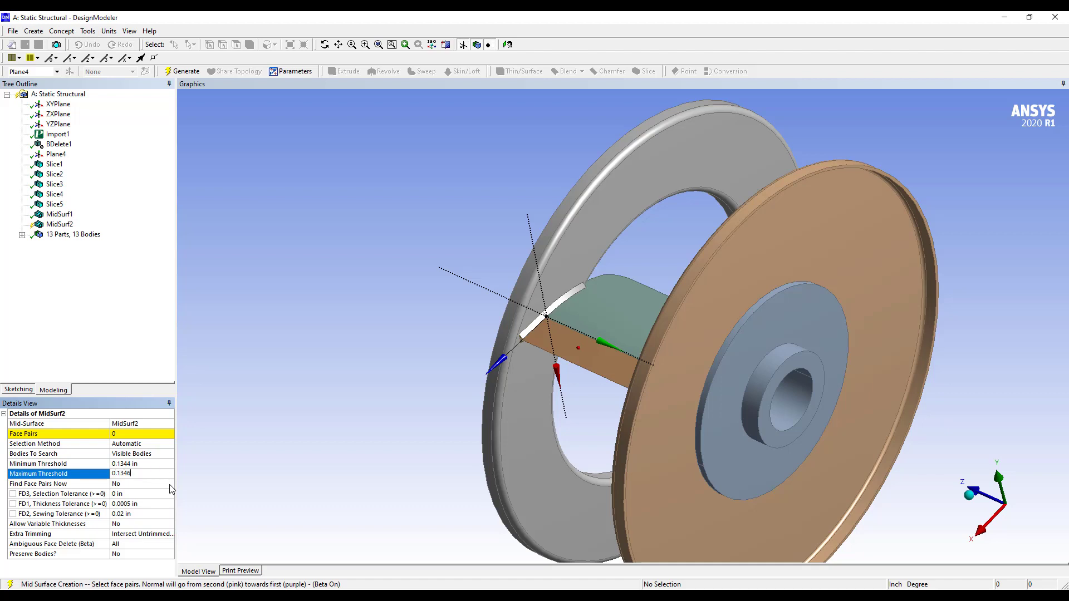
pyautogui.click(170, 485)
pyautogui.click(169, 485)
pyautogui.click(151, 504)
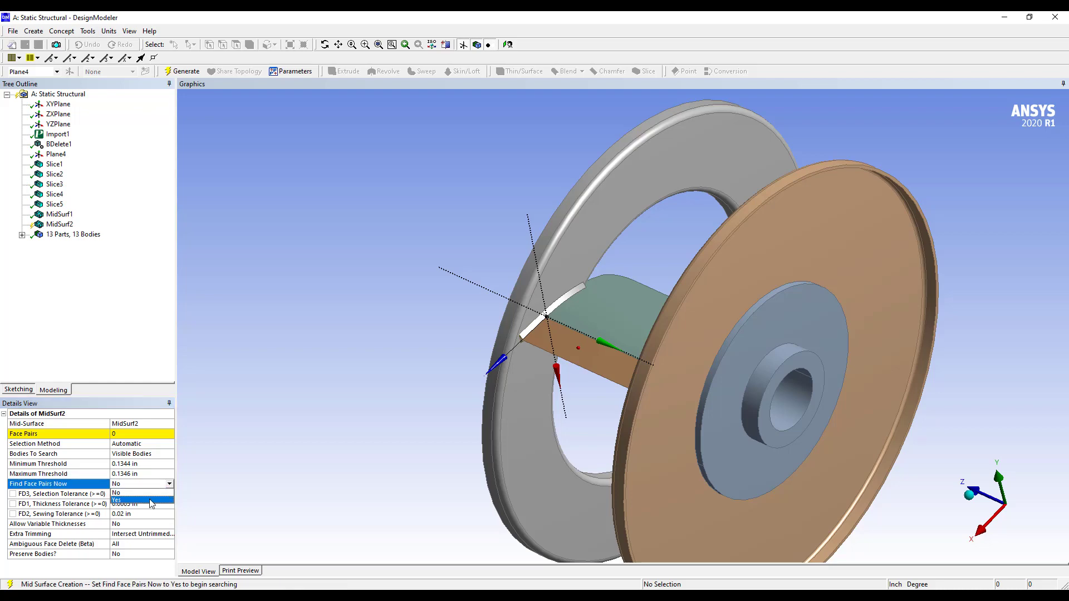
pyautogui.moveTo(507, 369); pyautogui.dragTo(436, 345, button='middle')
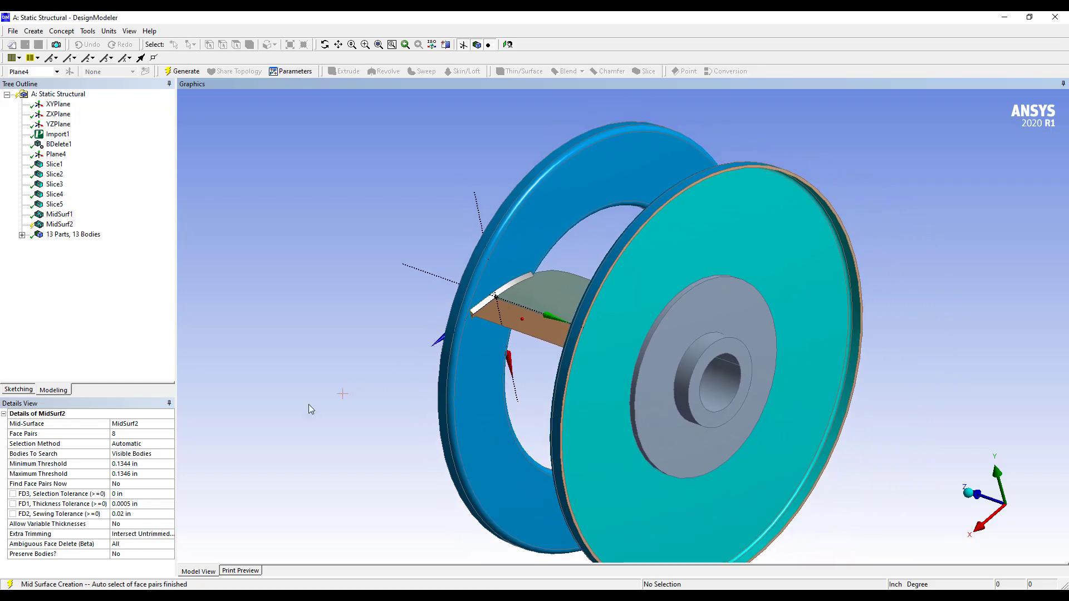
pyautogui.click(187, 73)
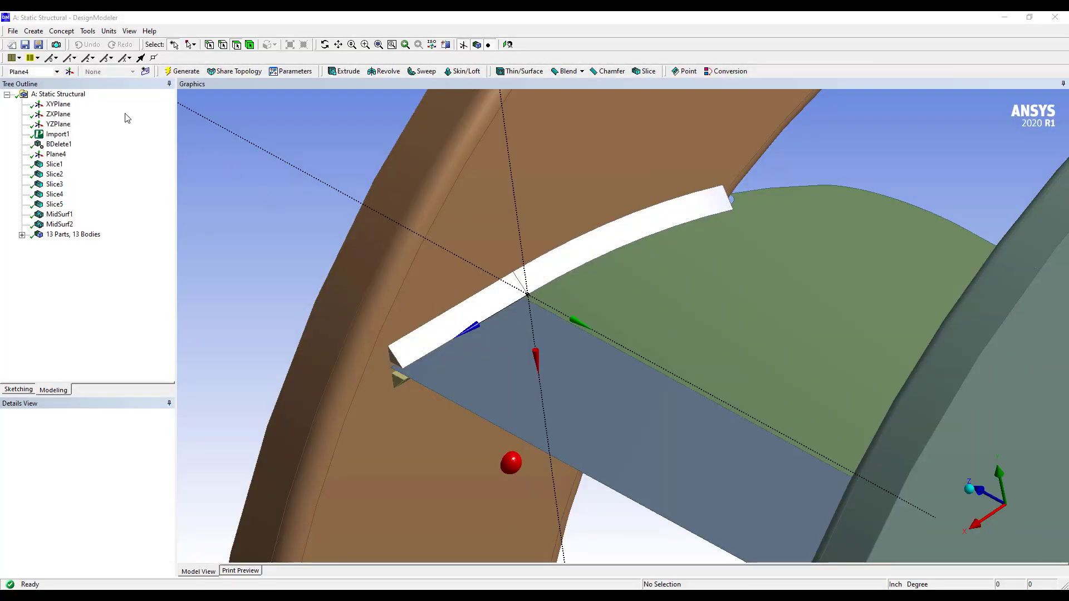
# Start a Surfaces From Faces feature and select the four sloped weld faces along the blade at the open ring, on both blade sides.
pyautogui.click(60, 32)
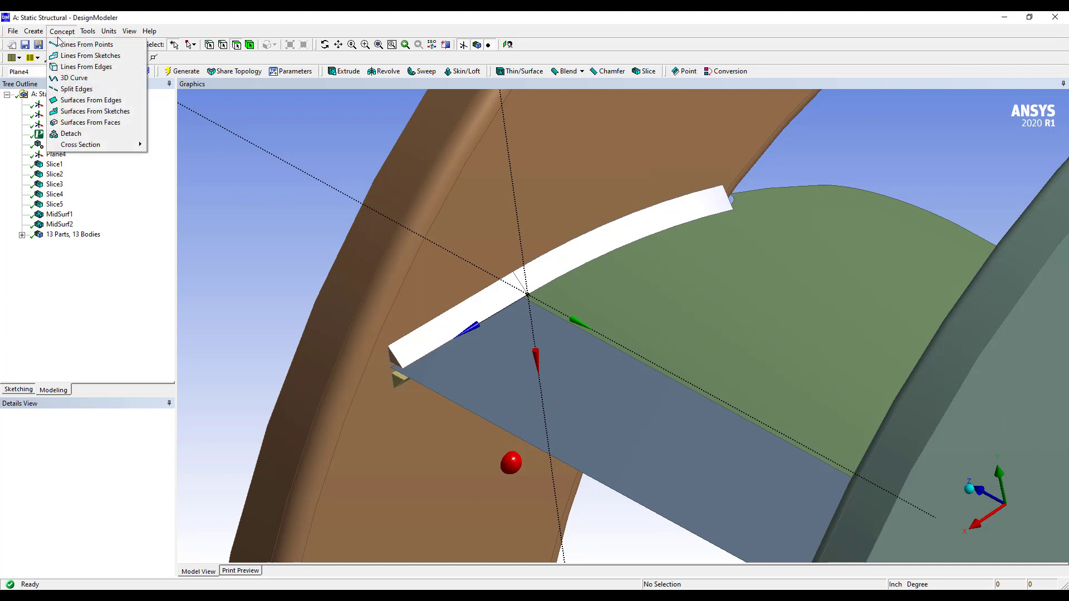
pyautogui.click(85, 122)
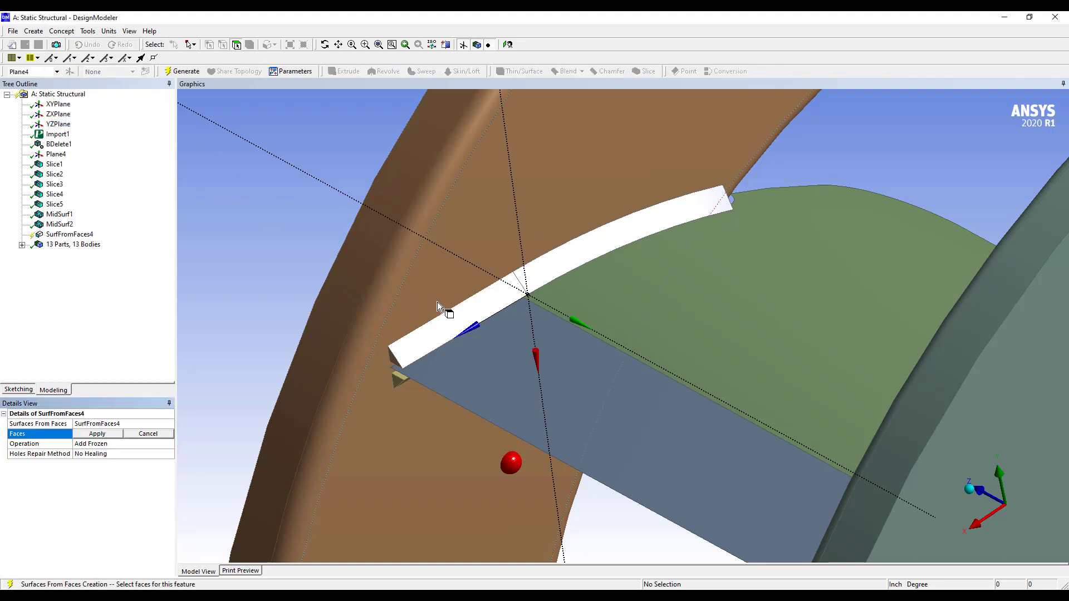
pyautogui.click(460, 319)
pyautogui.click(569, 248)
pyautogui.moveTo(569, 249); pyautogui.dragTo(563, 212, button='middle')
pyautogui.keyDown('ctrl'); pyautogui.click(479, 272); pyautogui.keyUp('ctrl')
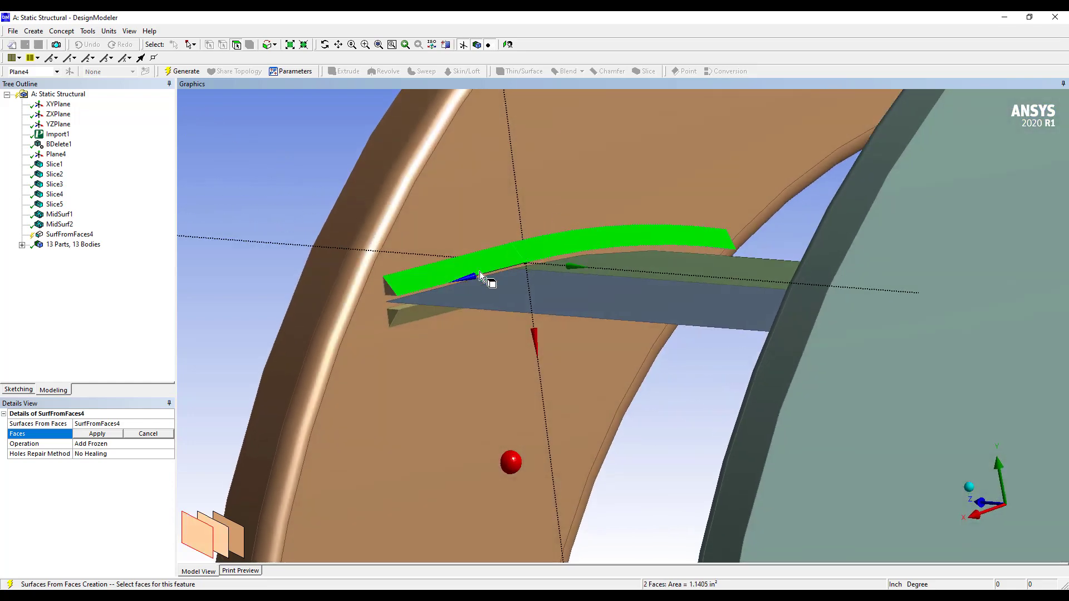
pyautogui.keyDown('ctrl'); pyautogui.click(419, 313); pyautogui.keyUp('ctrl')
pyautogui.moveTo(419, 309); pyautogui.dragTo(480, 299, button='middle')
pyautogui.keyDown('ctrl'); pyautogui.click(544, 285); pyautogui.keyUp('ctrl')
pyautogui.moveTo(544, 285); pyautogui.dragTo(616, 257, button='middle')
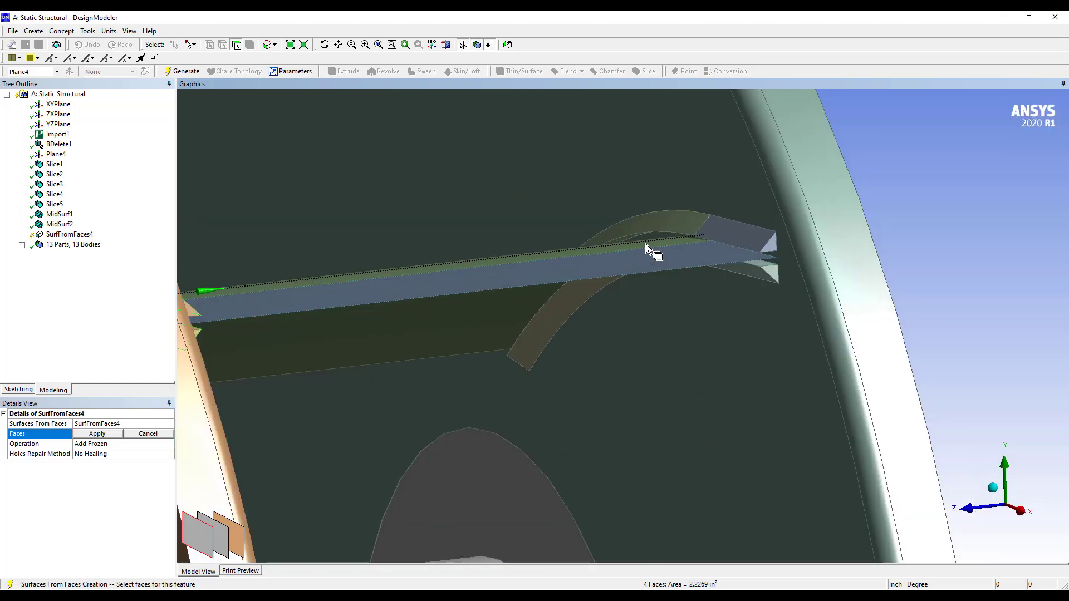
# Add the four weld faces along the blade at the hub disc to the selection and generate the surfaces.
pyautogui.keyDown('ctrl'); pyautogui.click(727, 234); pyautogui.keyUp('ctrl')
pyautogui.keyDown('ctrl'); pyautogui.click(651, 228); pyautogui.keyUp('ctrl')
pyautogui.keyDown('ctrl'); pyautogui.click(578, 295); pyautogui.keyUp('ctrl')
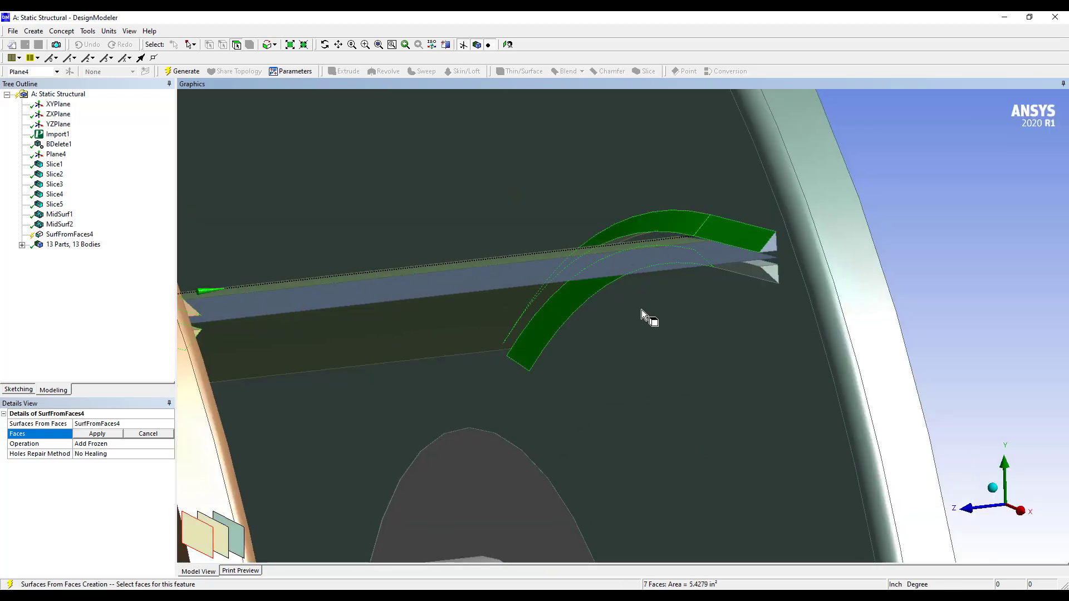
pyautogui.keyDown('ctrl'); pyautogui.click(746, 273); pyautogui.keyUp('ctrl')
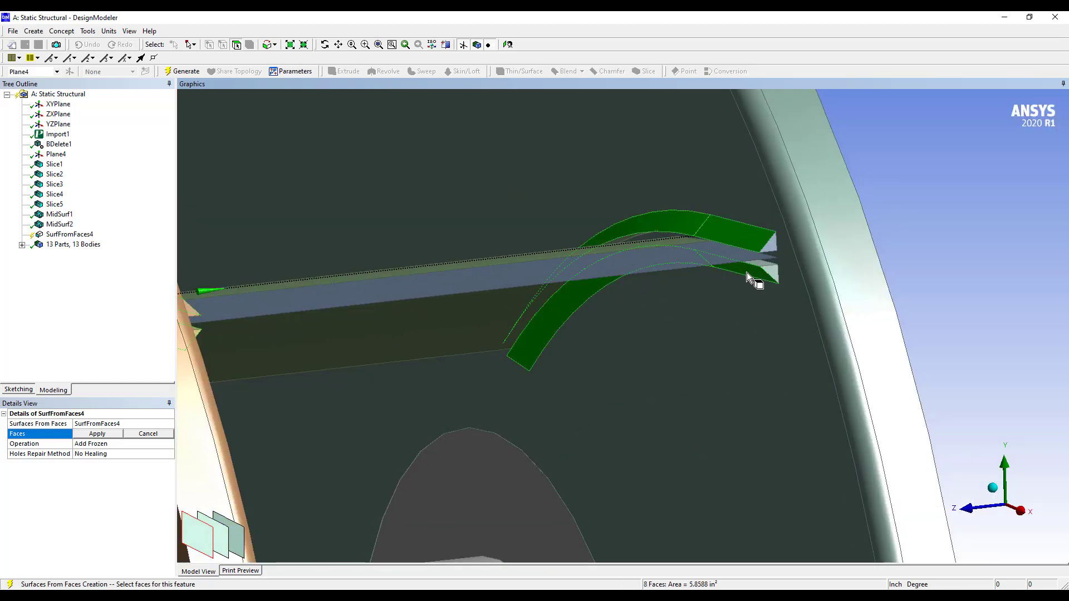
pyautogui.click(95, 434)
pyautogui.rightClick(110, 481)
pyautogui.click(146, 489)
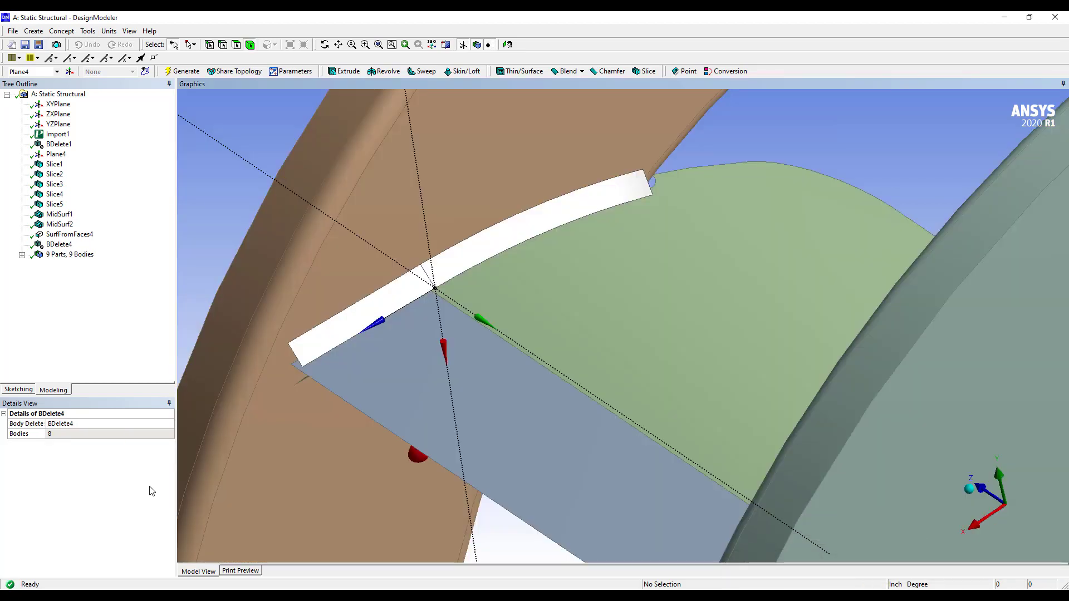
# Start a surface extension and select the two straight weld-surface edges beside the flat blade part at the open ring.
pyautogui.moveTo(456, 389); pyautogui.dragTo(464, 368, button='middle')
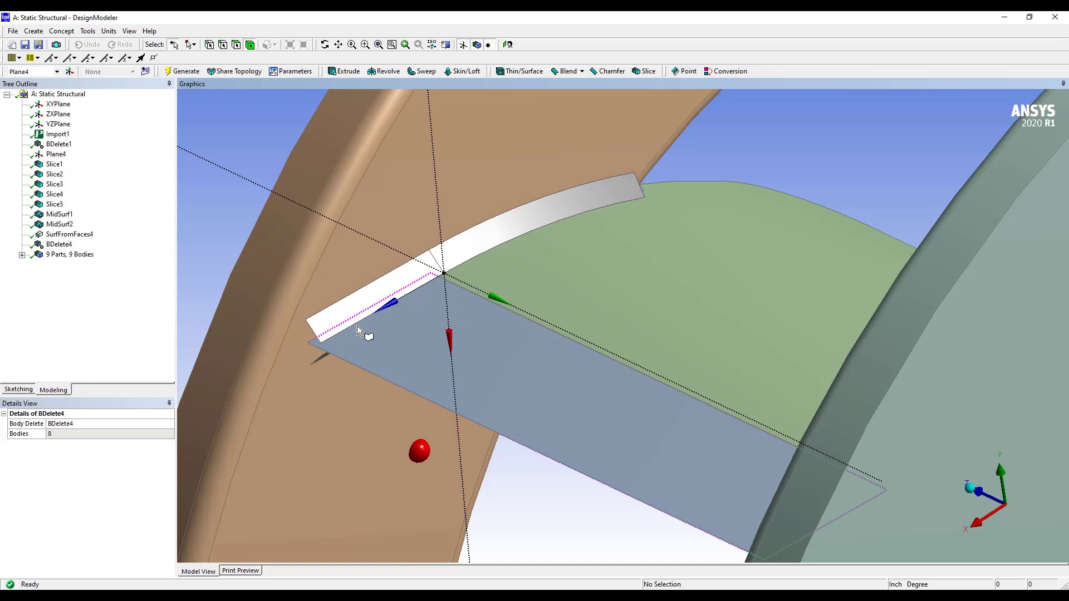
pyautogui.click(88, 31)
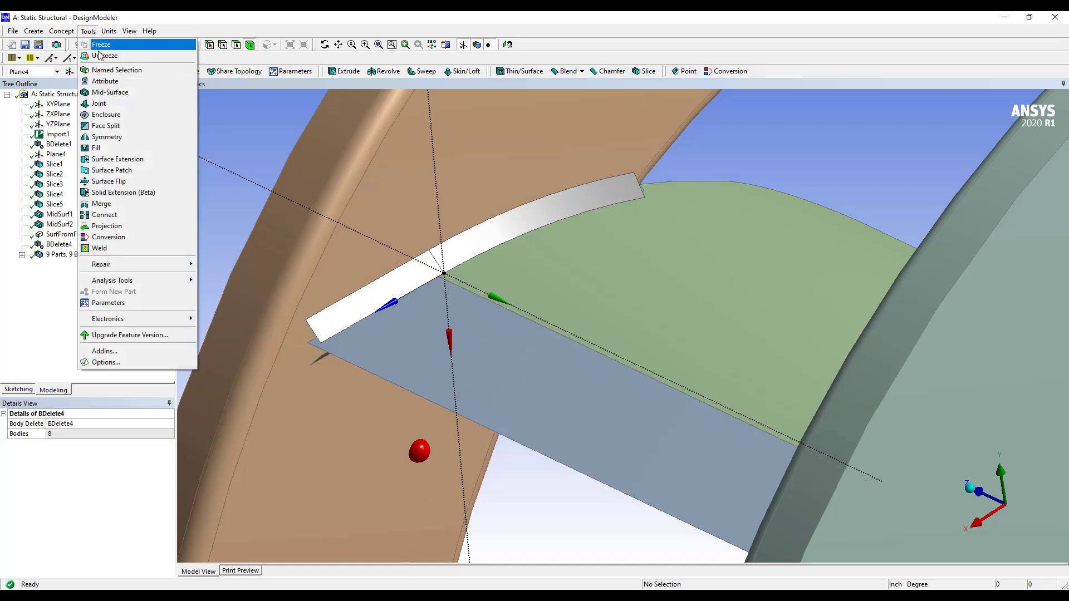
pyautogui.click(128, 160)
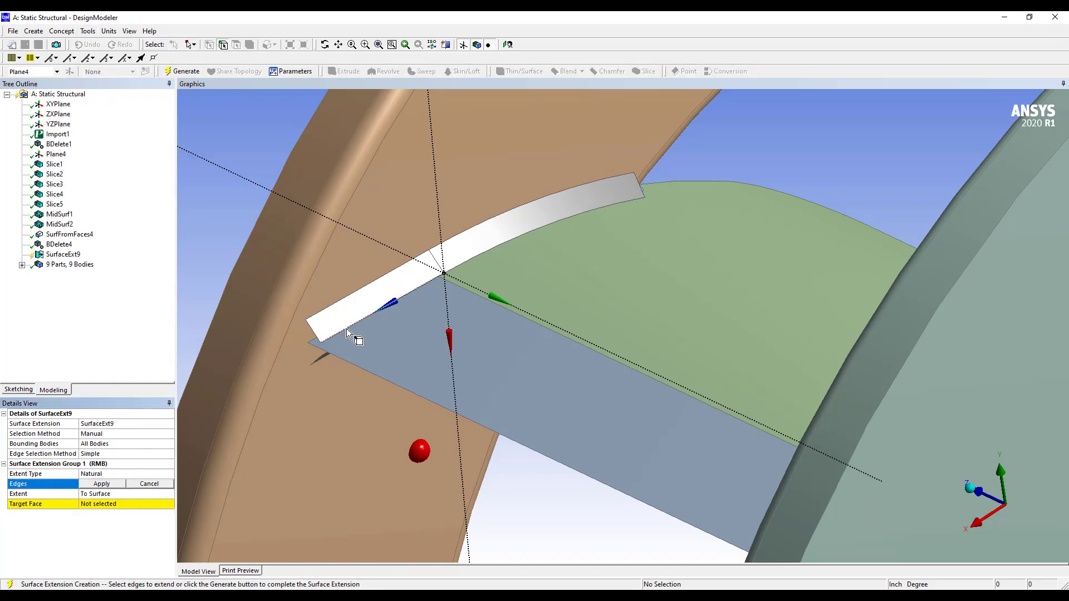
pyautogui.click(346, 332)
pyautogui.scroll(5, 384, 251)
pyautogui.keyDown('ctrl'); pyautogui.moveTo(372, 282); pyautogui.dragTo(874, 215, button='middle'); pyautogui.keyUp('ctrl')
pyautogui.moveTo(621, 355); pyautogui.dragTo(590, 247, button='middle')
pyautogui.keyDown('ctrl'); pyautogui.click(584, 232); pyautogui.keyUp('ctrl')
pyautogui.scroll(-5, 656, 496)
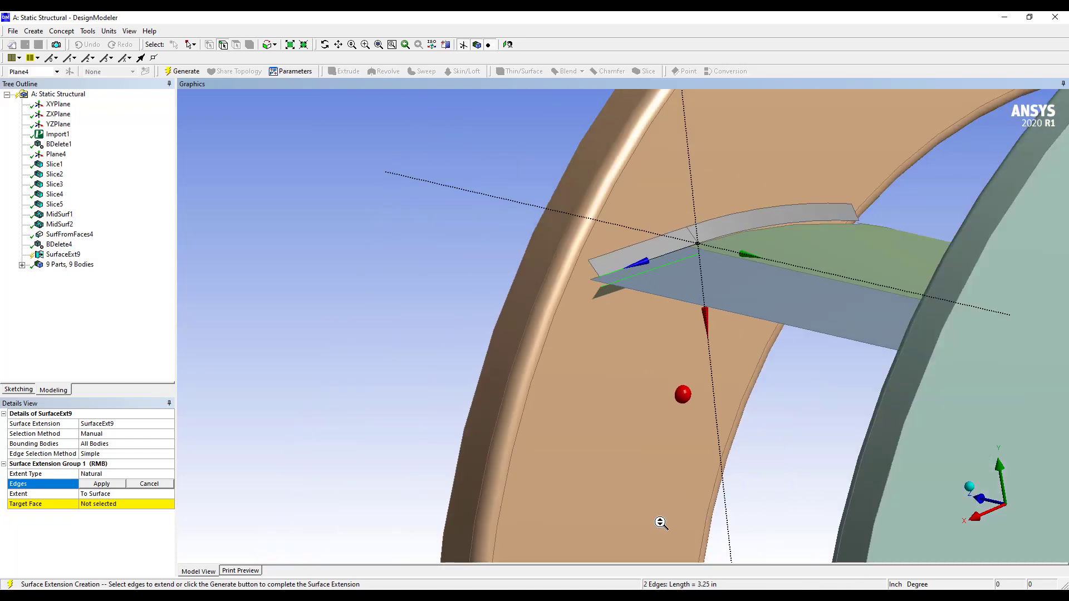
# Add the two straight weld-surface edges at the hub disc and accept the four edges for the extension.
pyautogui.moveTo(703, 375)
pyautogui.keyDown('ctrl'); pyautogui.mouseDown(button='middle')
pyautogui.moveTo(443, 369)
pyautogui.moveTo(677, 351)
pyautogui.moveTo(679, 360)
pyautogui.mouseUp(button='middle'); pyautogui.keyUp('ctrl')
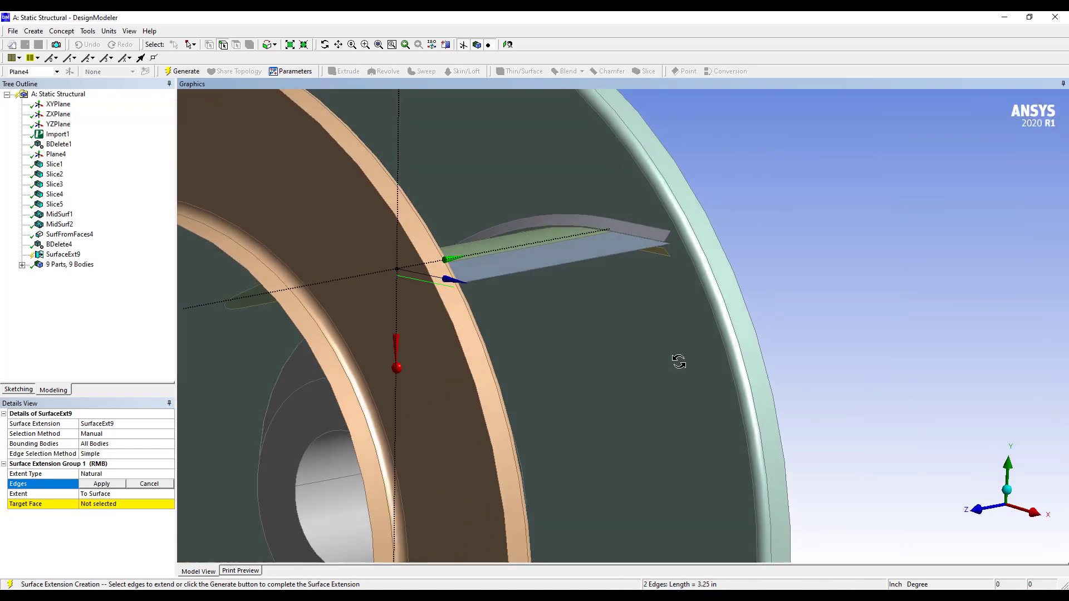
pyautogui.scroll(6, 661, 172)
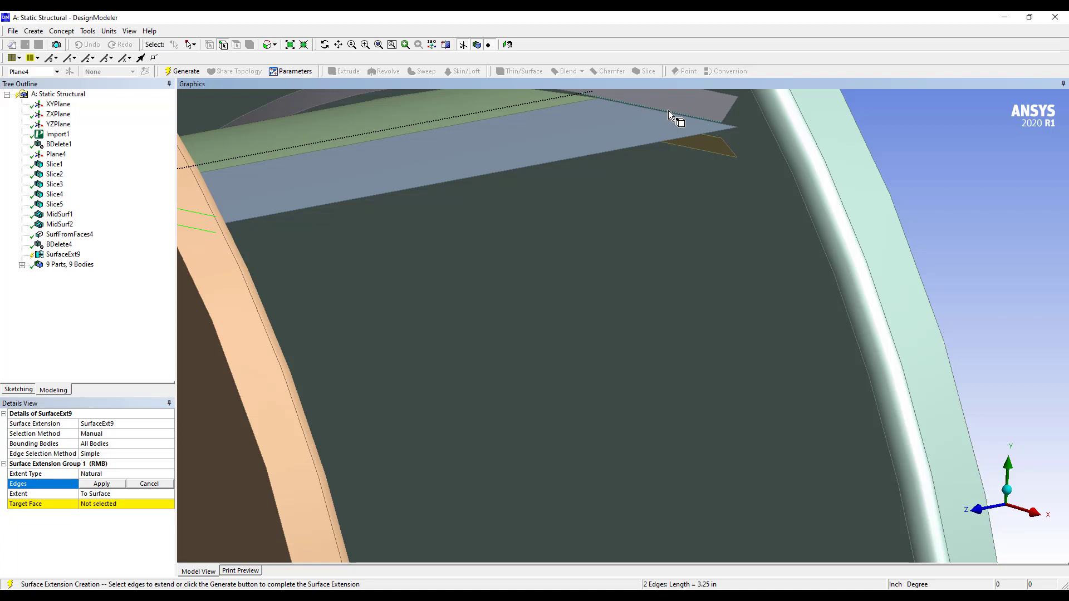
pyautogui.keyDown('ctrl'); pyautogui.click(667, 110); pyautogui.keyUp('ctrl')
pyautogui.keyDown('ctrl'); pyautogui.click(710, 137); pyautogui.keyUp('ctrl')
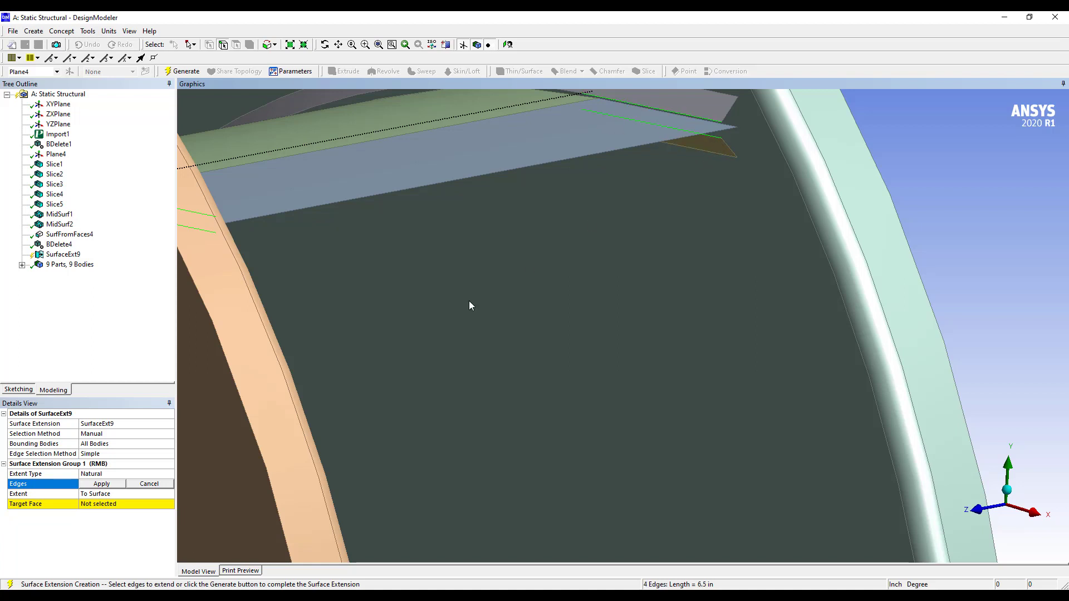
pyautogui.click(102, 485)
# Set the flat blade mid-surface as the extension's target face and generate the surface extension.
pyautogui.click(102, 504)
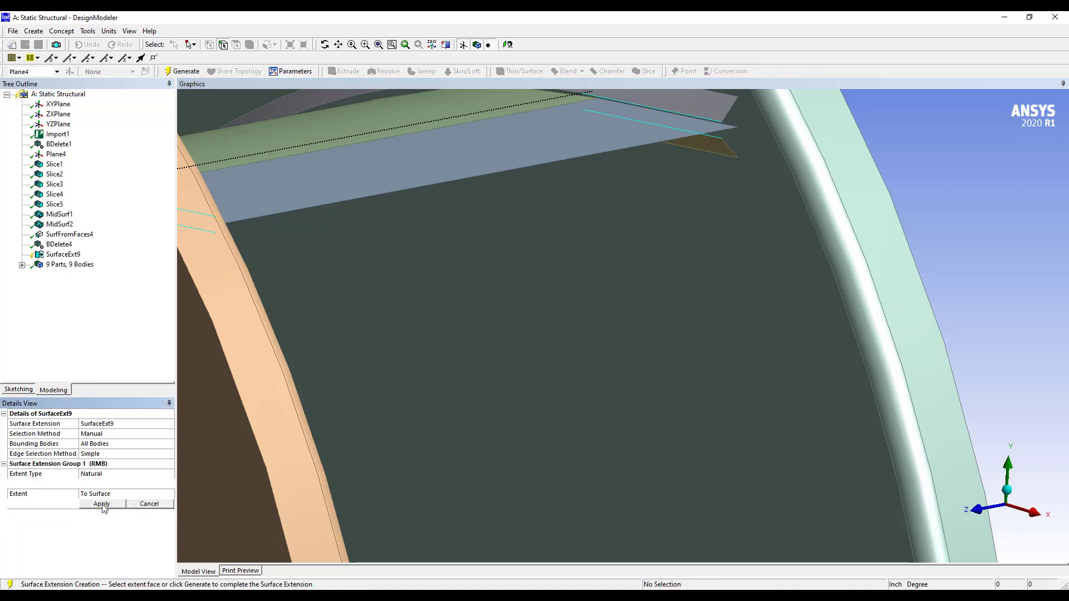
pyautogui.click(548, 143)
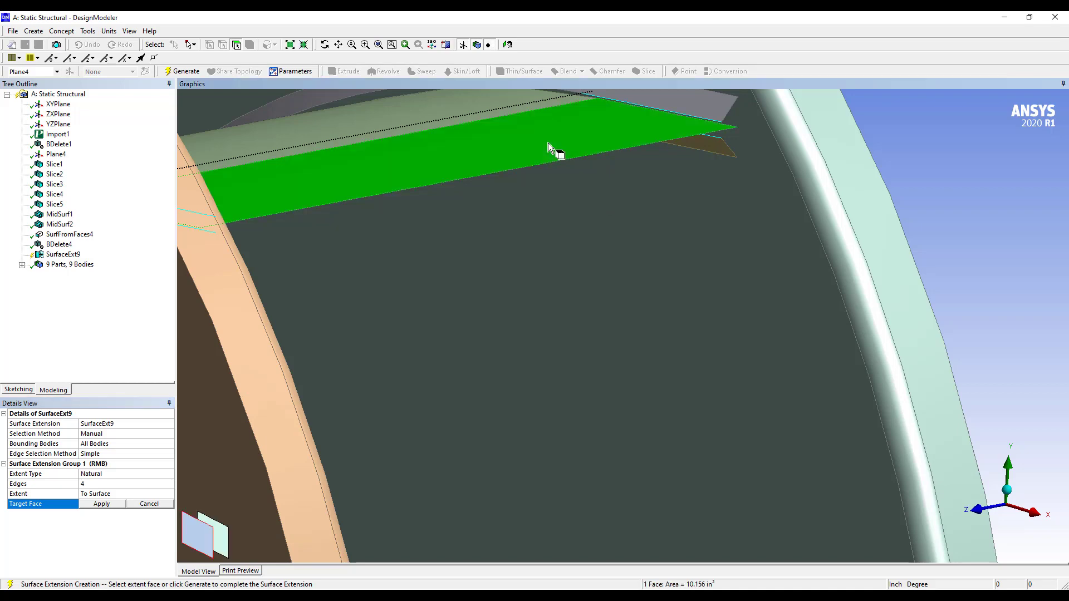
pyautogui.scroll(3, 554, 160)
pyautogui.keyDown('shift'); pyautogui.moveTo(558, 168); pyautogui.dragTo(626, 451, button='middle'); pyautogui.keyUp('shift')
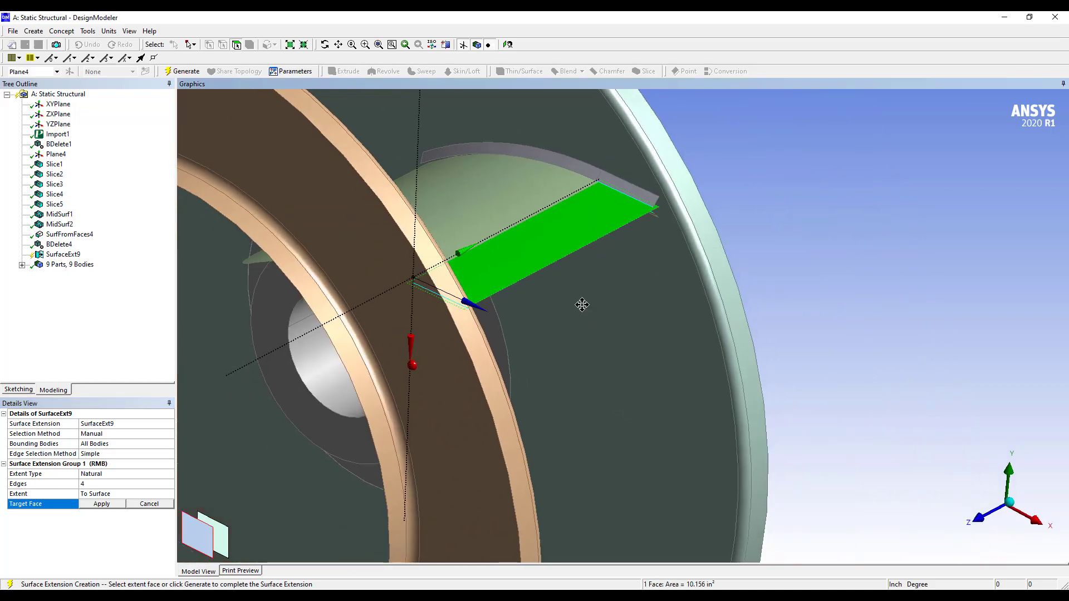
pyautogui.keyDown('ctrl'); pyautogui.moveTo(580, 303); pyautogui.dragTo(654, 394, button='middle'); pyautogui.keyUp('ctrl')
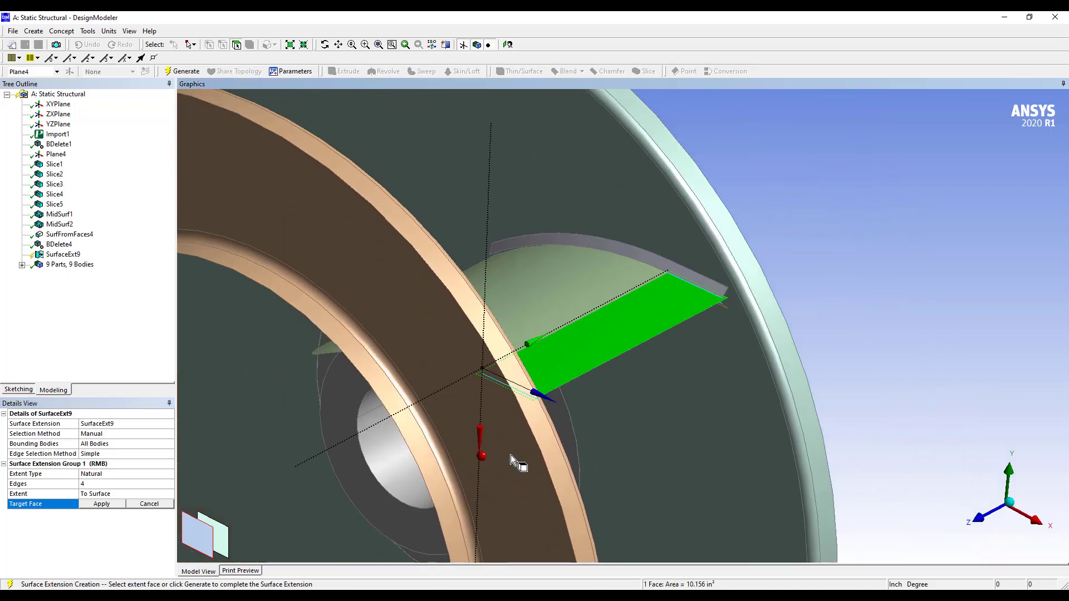
pyautogui.click(101, 505)
pyautogui.rightClick(100, 525)
pyautogui.click(136, 545)
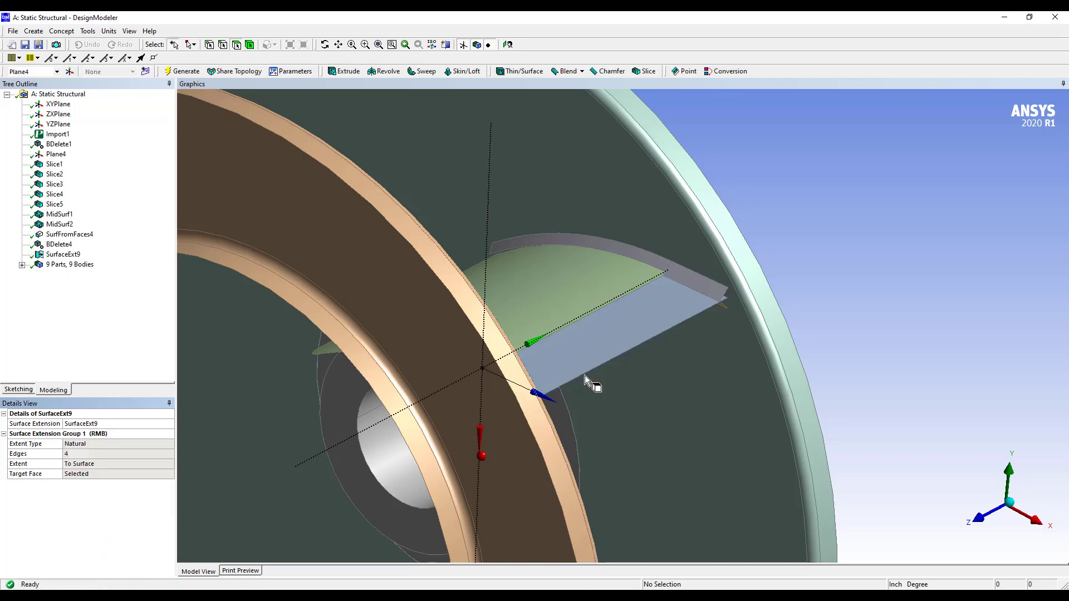
# Start a circular pattern and select the blade surfaces and their weld surfaces, six bodies in all, as its geometry.
pyautogui.scroll(4, 673, 305)
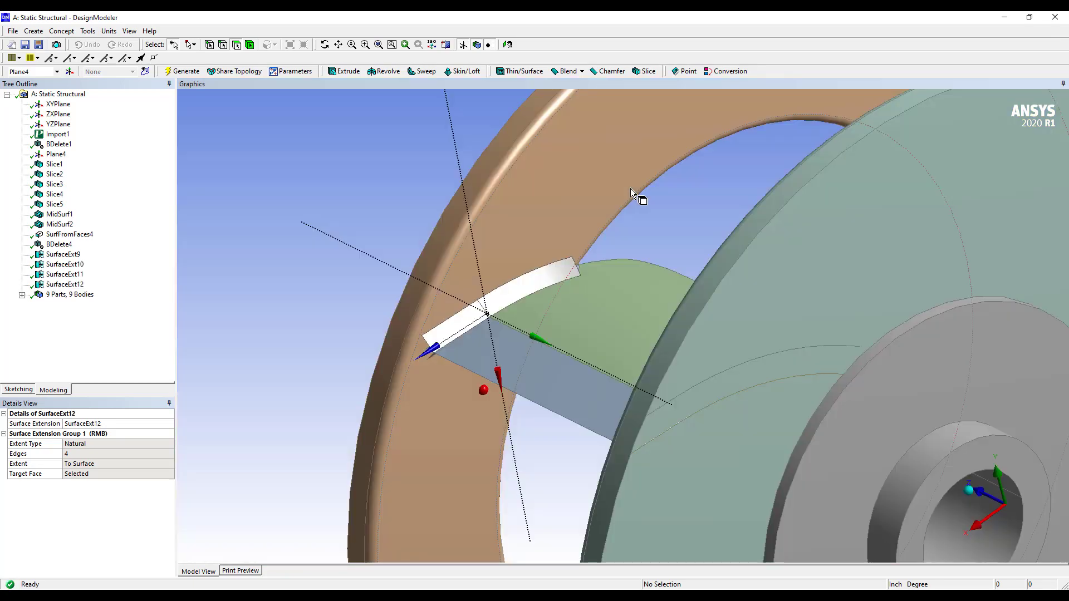
pyautogui.moveTo(520, 310)
pyautogui.mouseDown(button='middle')
pyautogui.moveTo(556, 285)
pyautogui.moveTo(551, 269)
pyautogui.moveTo(537, 310)
pyautogui.moveTo(520, 317)
pyautogui.moveTo(558, 303)
pyautogui.moveTo(540, 316)
pyautogui.mouseUp(button='middle')
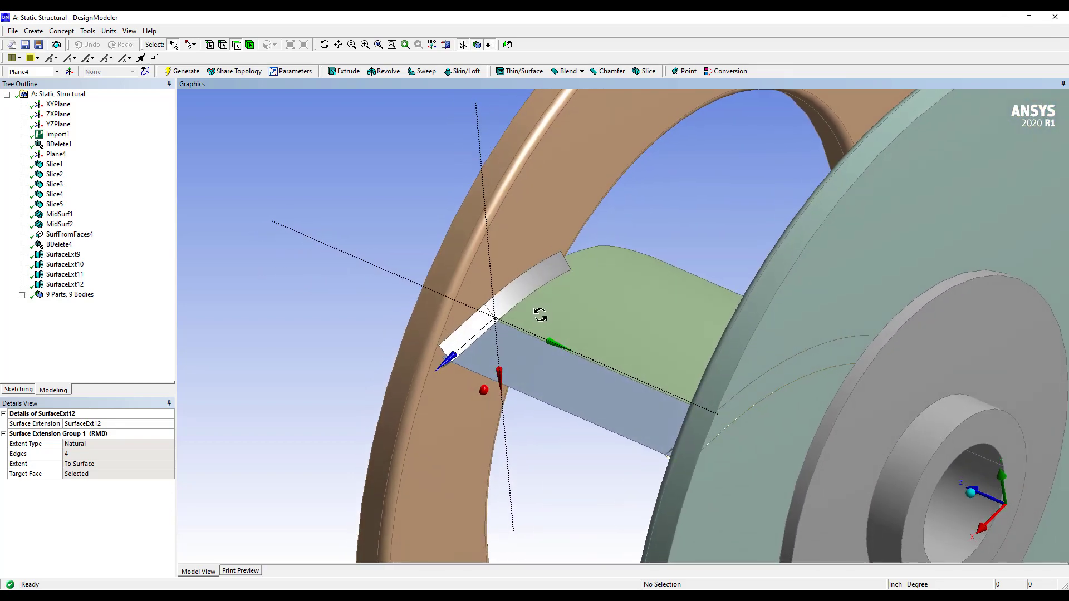
pyautogui.scroll(-2, 540, 315)
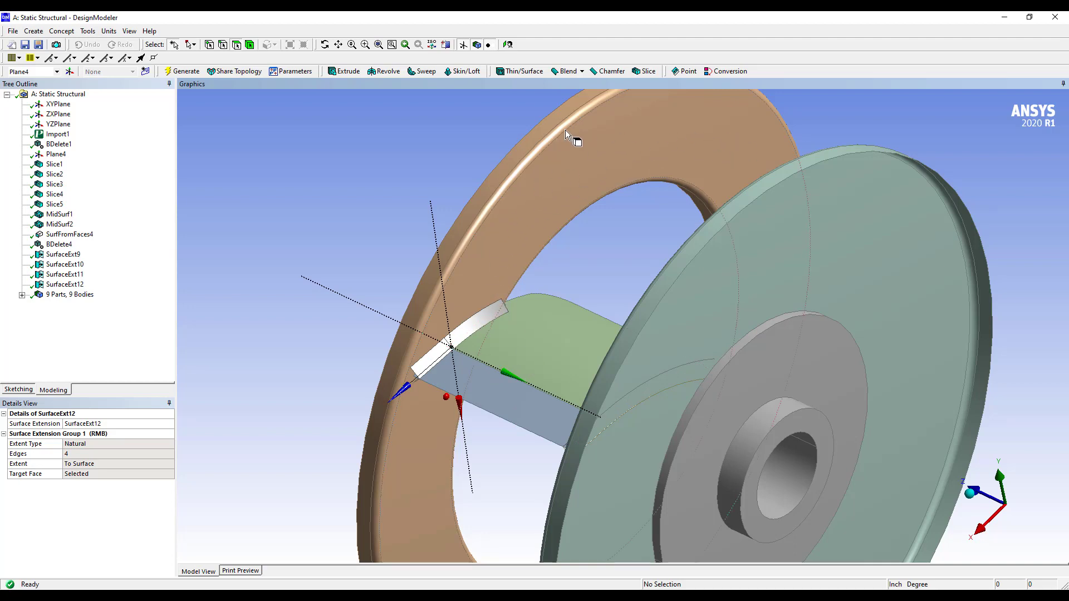
pyautogui.click(32, 32)
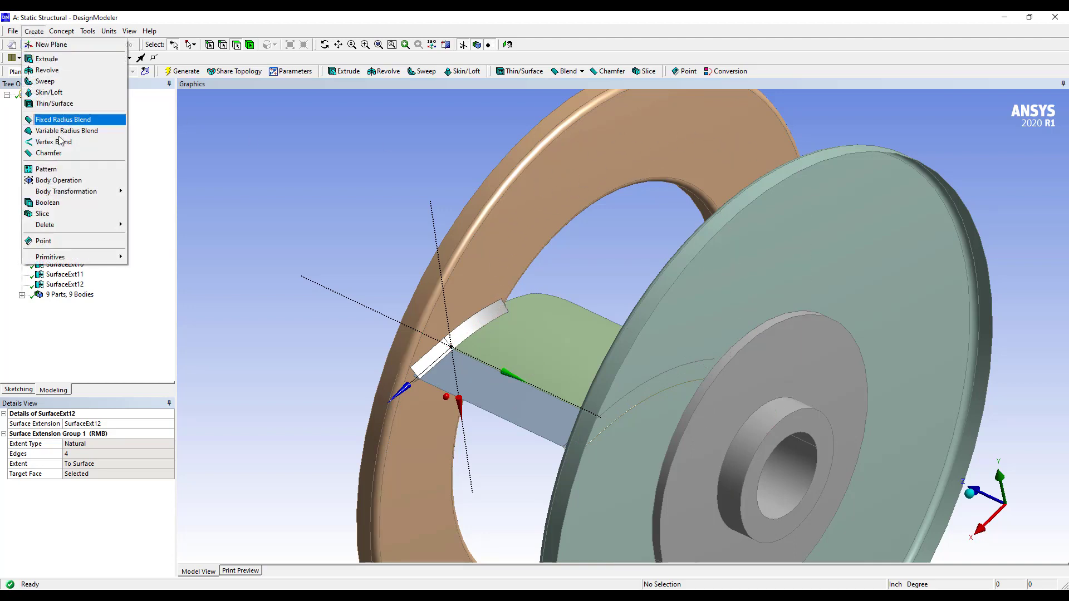
pyautogui.click(53, 169)
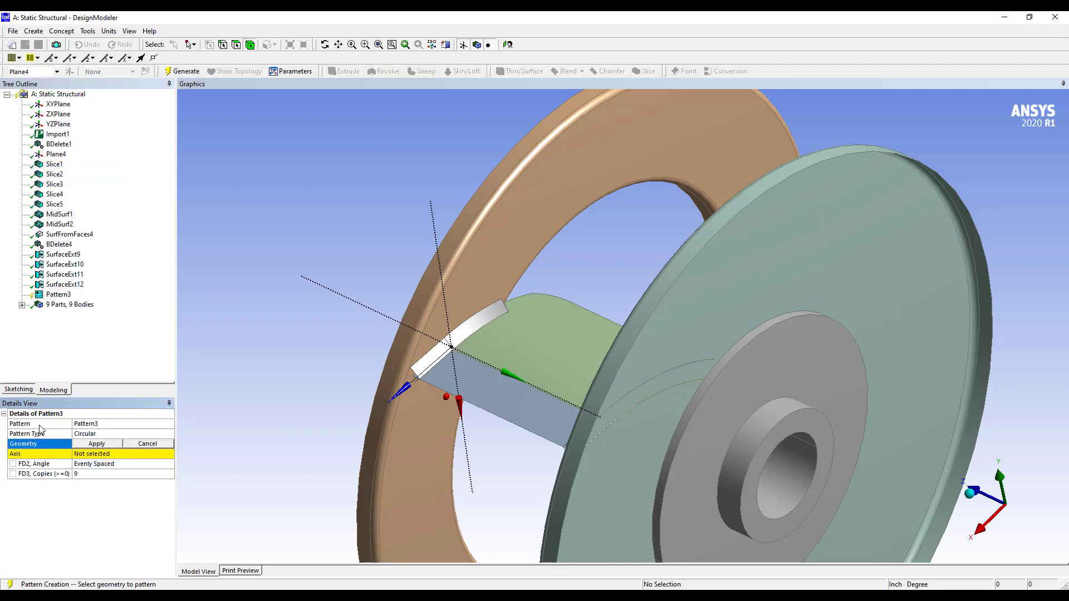
pyautogui.click(542, 410)
pyautogui.keyDown('ctrl'); pyautogui.click(475, 327); pyautogui.keyUp('ctrl')
pyautogui.moveTo(475, 327); pyautogui.dragTo(457, 292, button='middle')
pyautogui.keyDown('ctrl'); pyautogui.click(433, 339); pyautogui.keyUp('ctrl')
pyautogui.moveTo(433, 339); pyautogui.dragTo(431, 373, button='middle')
pyautogui.keyDown('ctrl'); pyautogui.click(642, 321); pyautogui.keyUp('ctrl')
pyautogui.keyDown('ctrl'); pyautogui.click(617, 344); pyautogui.keyUp('ctrl')
pyautogui.click(96, 444)
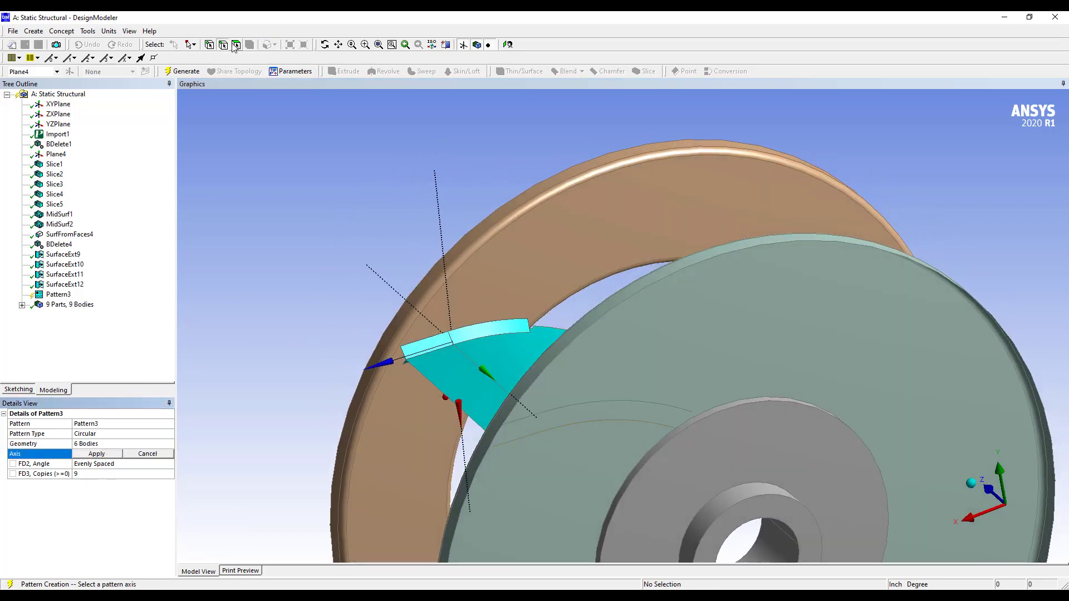
# Use the cylindrical face of the hub bore as the pattern axis and generate nine evenly spaced copies.
pyautogui.moveTo(544, 300); pyautogui.dragTo(593, 320, button='middle')
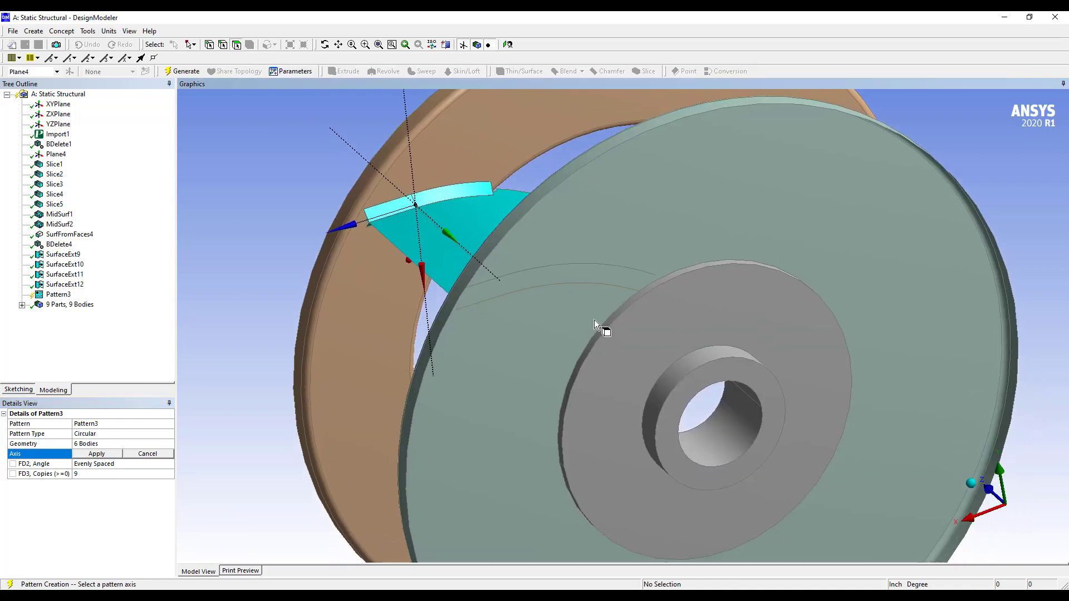
pyautogui.click(732, 448)
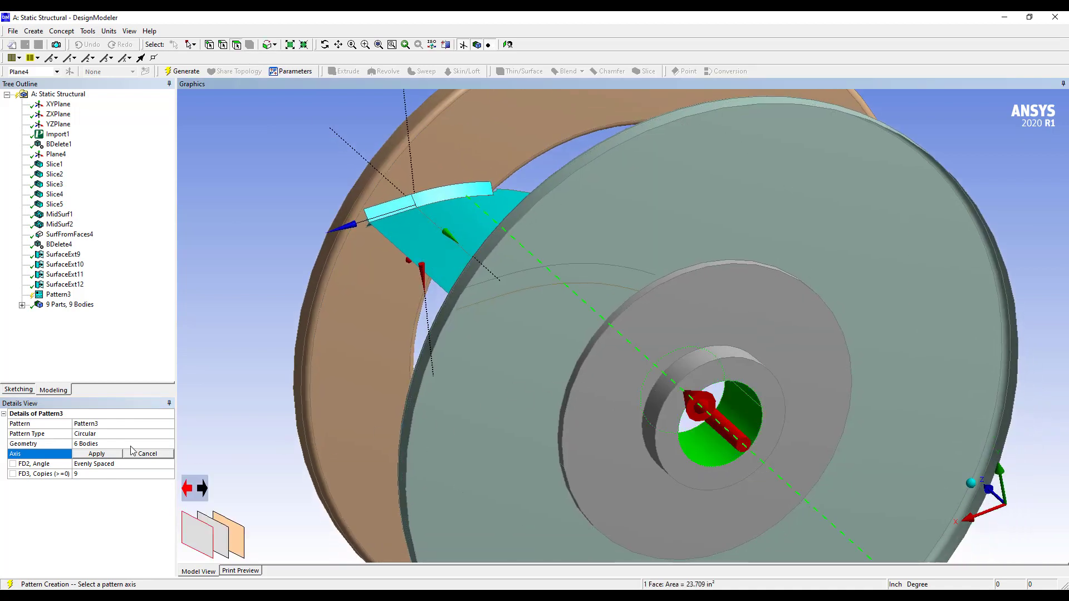
pyautogui.click(83, 454)
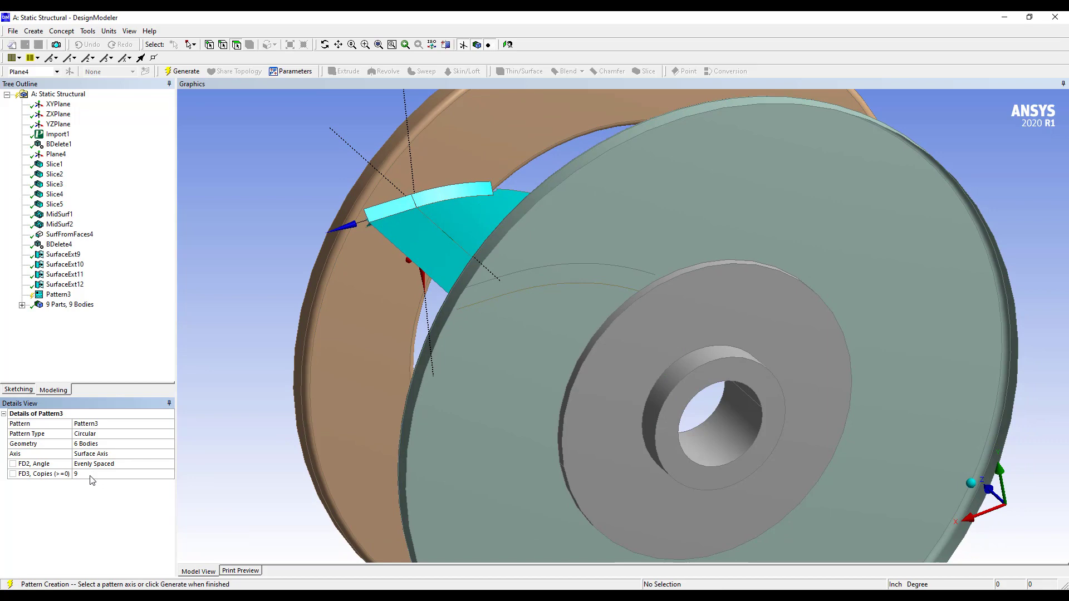
pyautogui.moveTo(368, 416); pyautogui.dragTo(411, 425, button='middle')
pyautogui.keyDown('ctrl'); pyautogui.moveTo(479, 351); pyautogui.dragTo(494, 458, button='middle'); pyautogui.keyUp('ctrl')
pyautogui.keyDown('ctrl'); pyautogui.moveTo(501, 359); pyautogui.dragTo(333, 282, button='middle'); pyautogui.keyUp('ctrl')
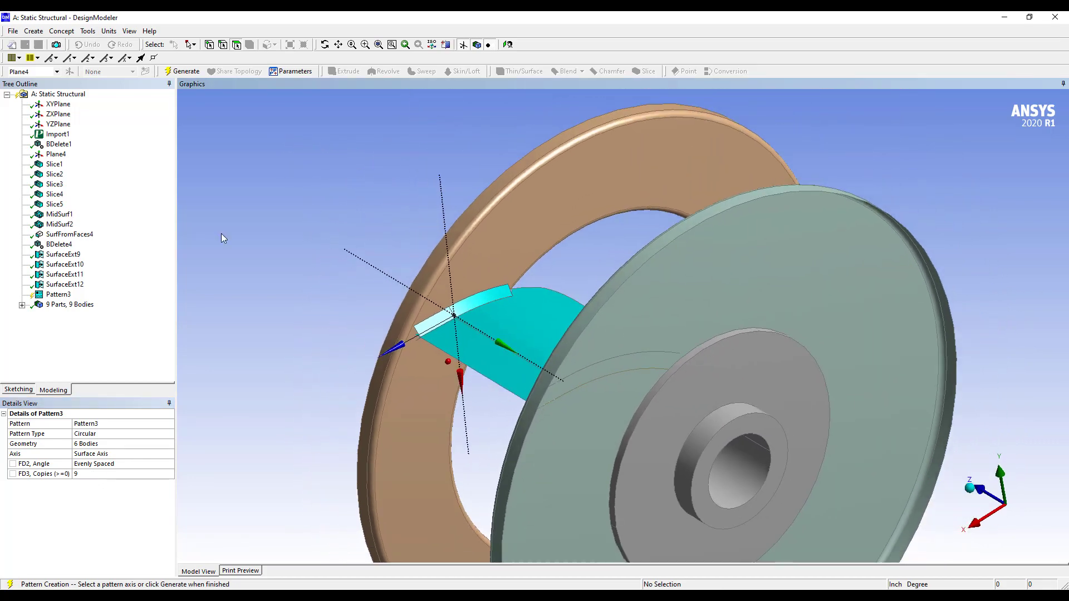
pyautogui.click(182, 72)
pyautogui.keyDown('shift'); pyautogui.moveTo(593, 238); pyautogui.dragTo(575, 295, button='middle'); pyautogui.keyUp('shift')
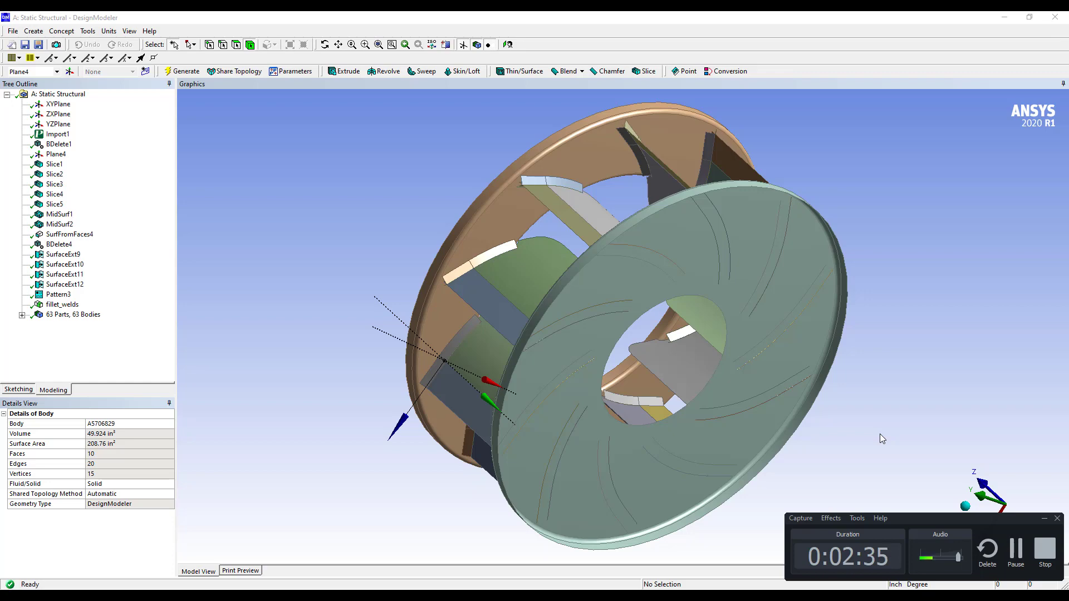
pyautogui.moveTo(526, 292)
pyautogui.mouseDown(button='middle')
pyautogui.moveTo(526, 274)
pyautogui.moveTo(533, 284)
pyautogui.mouseUp(button='middle')
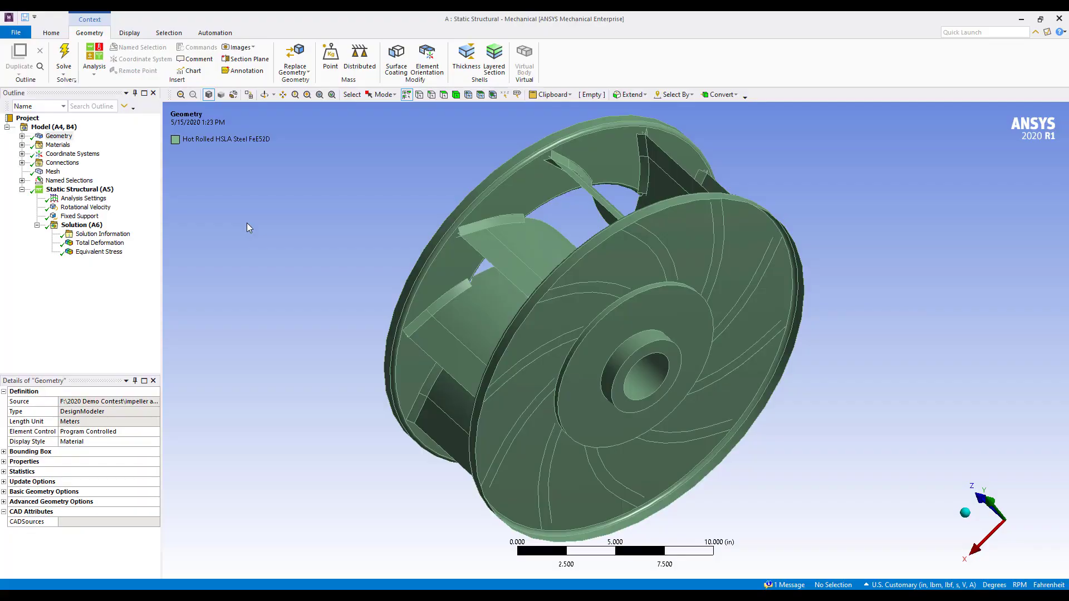
# Switch to ANSYS Mechanical, expand the geometry bodies and examine the impeller's mesh.
pyautogui.click(22, 136)
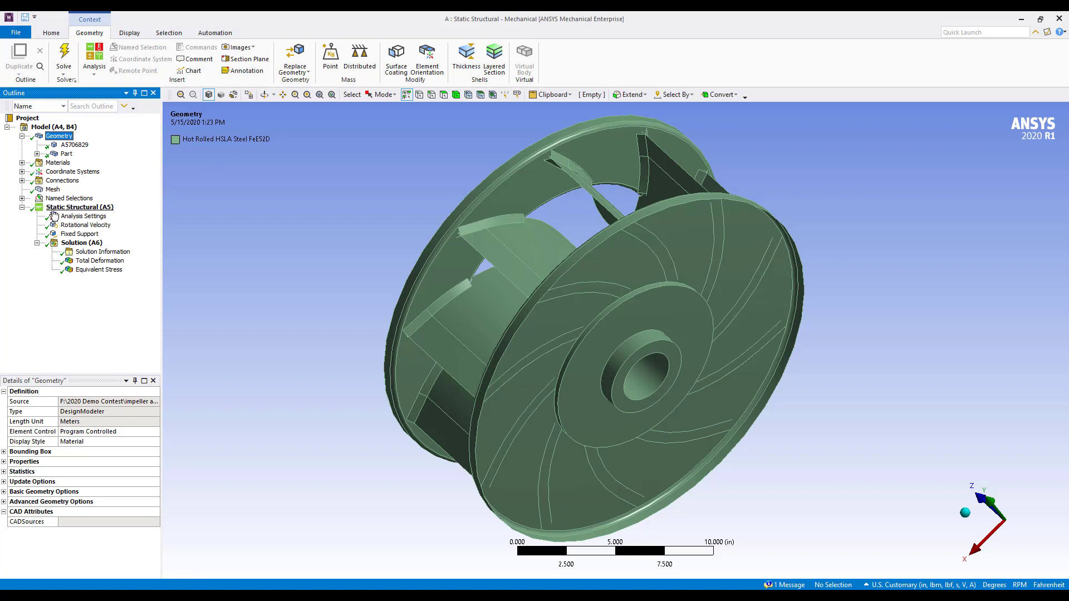
pyautogui.click(54, 190)
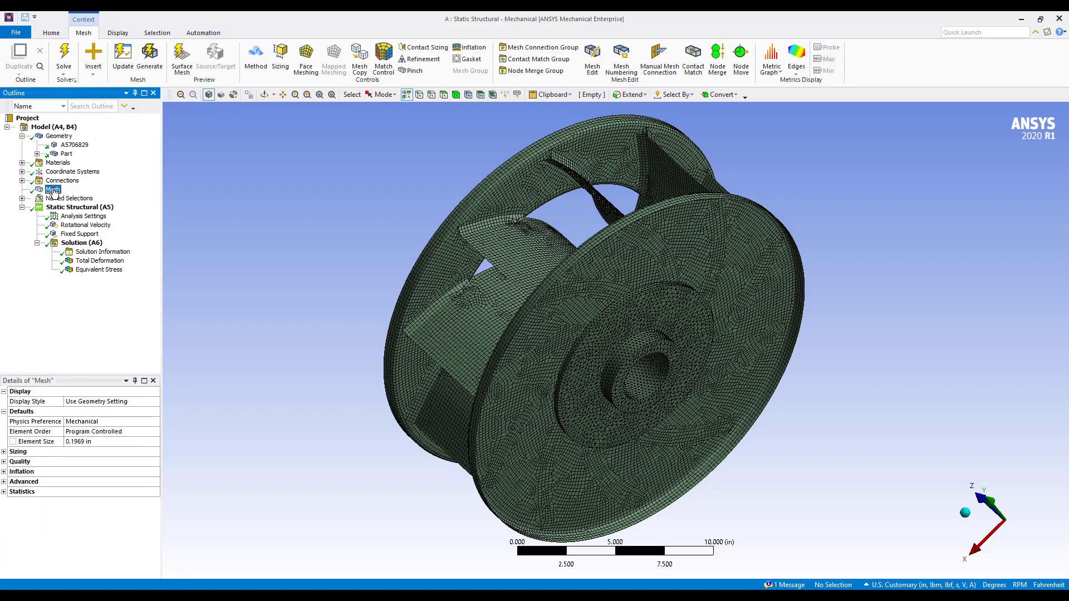
pyautogui.moveTo(436, 289); pyautogui.dragTo(450, 287, button='middle')
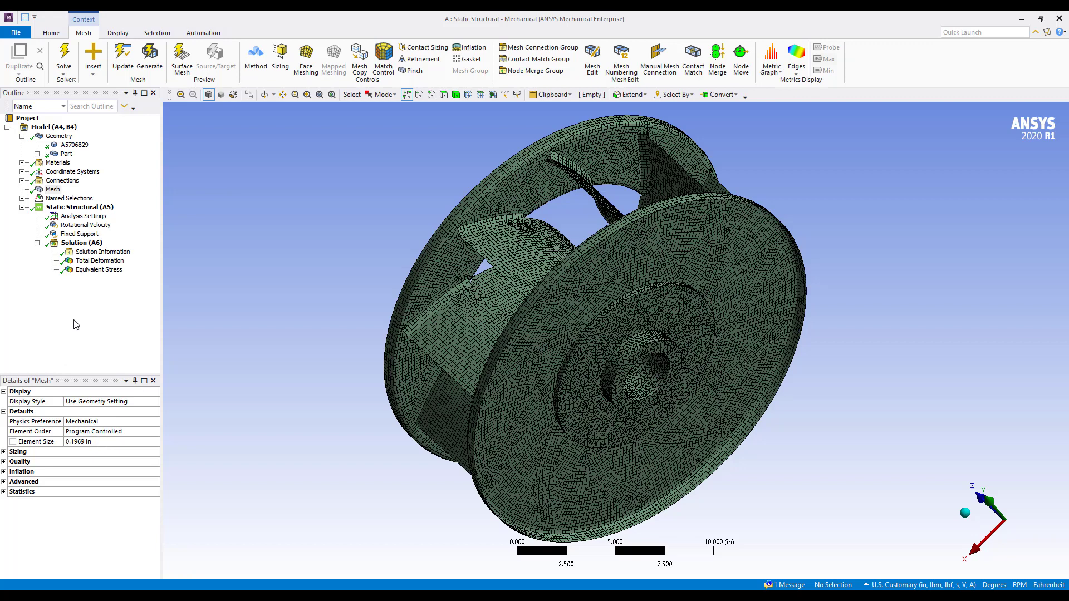
# Review the fixed support on the hub bore and the rotational velocity load, and hide the graph and tabular data.
pyautogui.click(80, 233)
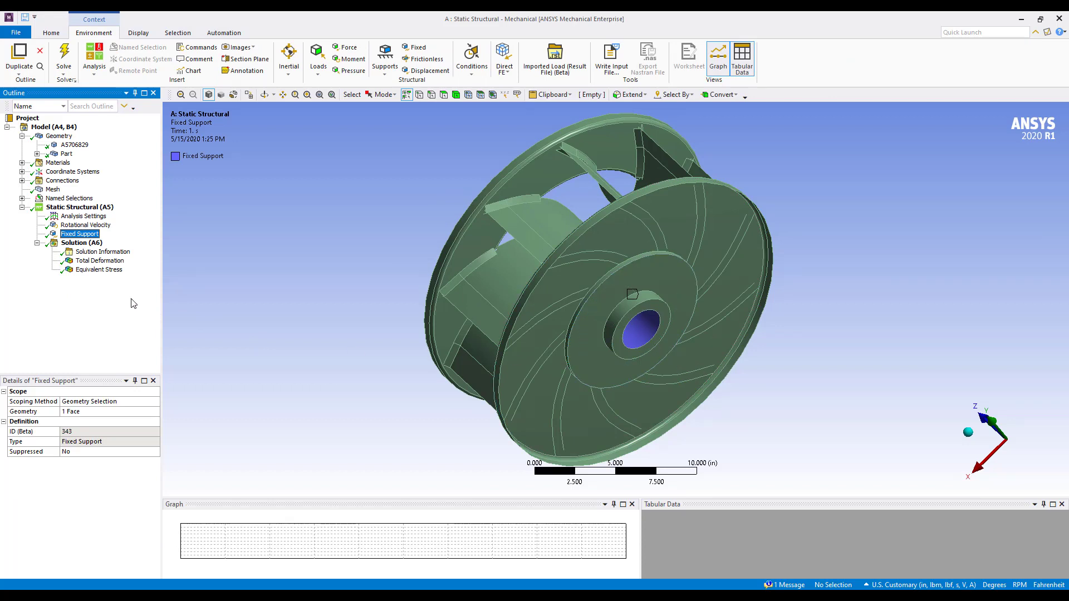
pyautogui.click(83, 226)
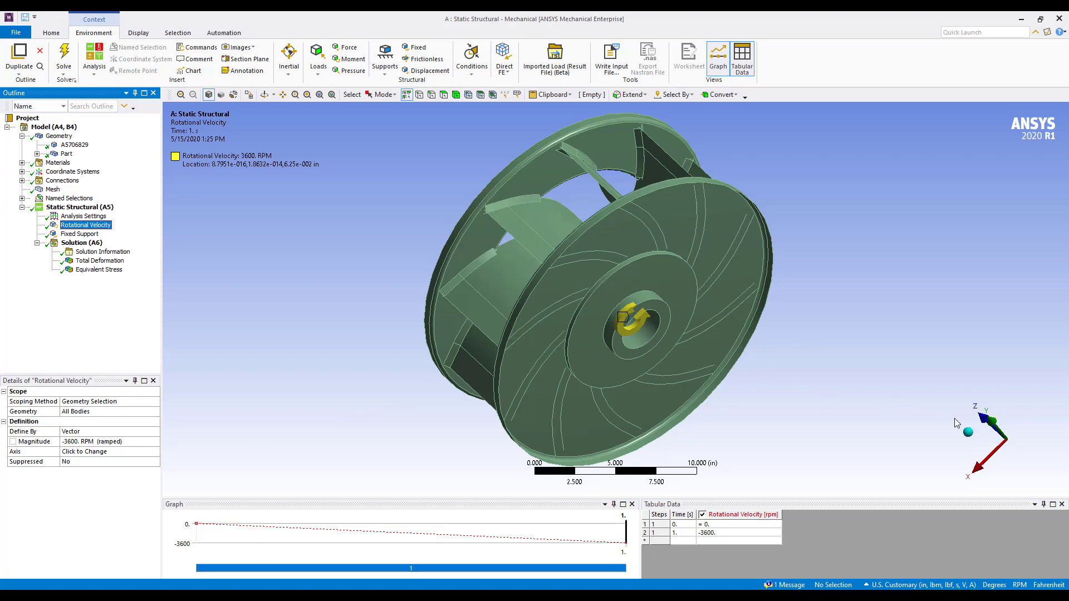
pyautogui.click(967, 431)
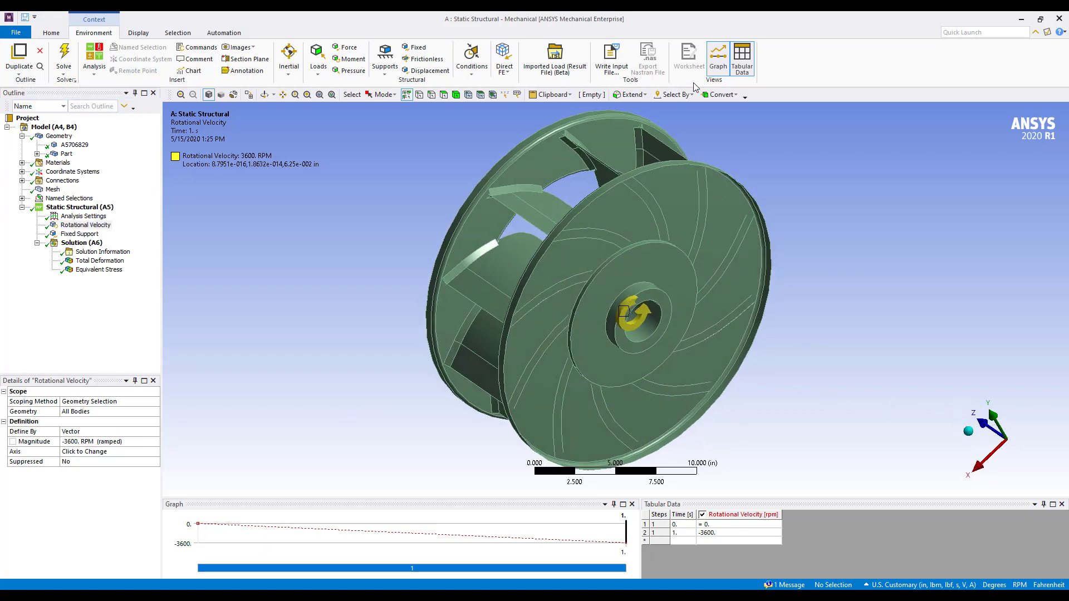
pyautogui.click(718, 56)
pyautogui.click(741, 60)
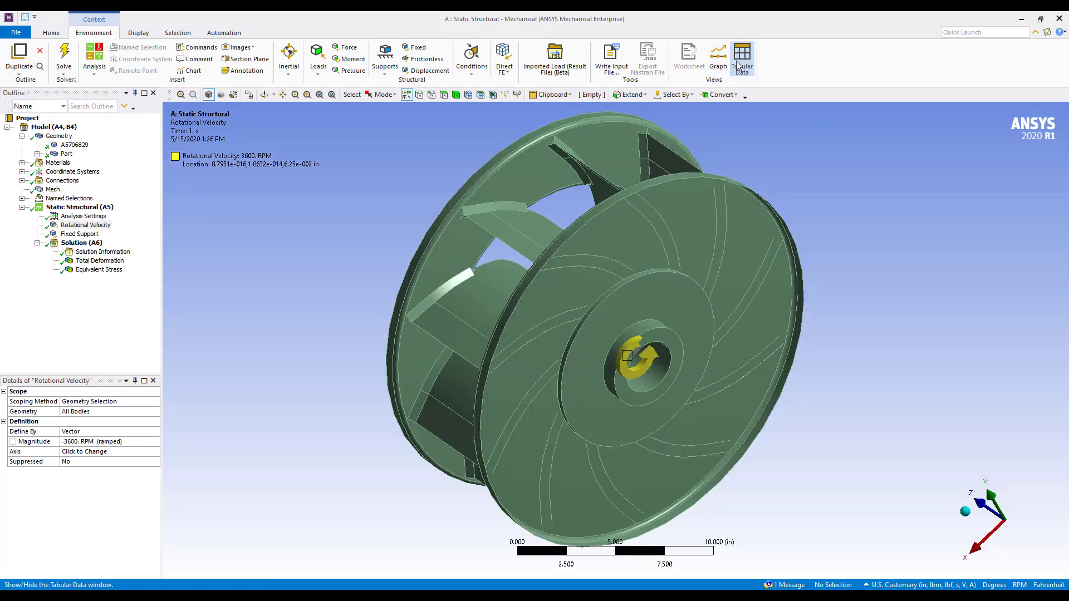
# Display the total deformation result and examine the blades and the maximum location from both sides of the impeller.
pyautogui.click(94, 261)
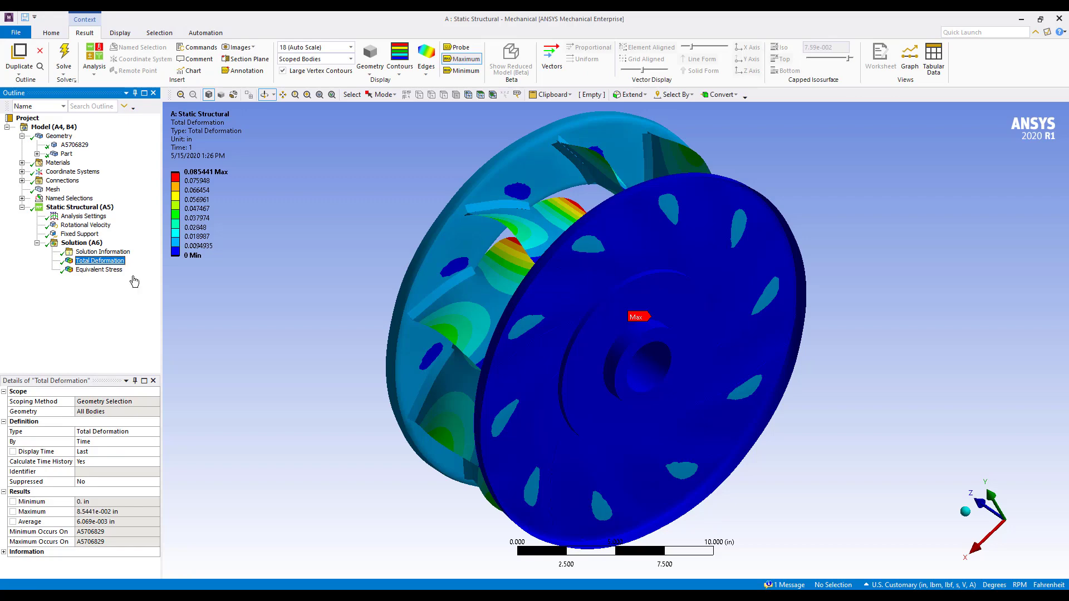
pyautogui.moveTo(398, 350); pyautogui.dragTo(627, 336)
pyautogui.keyDown('ctrl'); pyautogui.moveTo(468, 279); pyautogui.dragTo(722, 317, button='middle'); pyautogui.keyUp('ctrl')
pyautogui.moveTo(611, 246); pyautogui.dragTo(644, 249)
pyautogui.moveTo(608, 241); pyautogui.dragTo(624, 254)
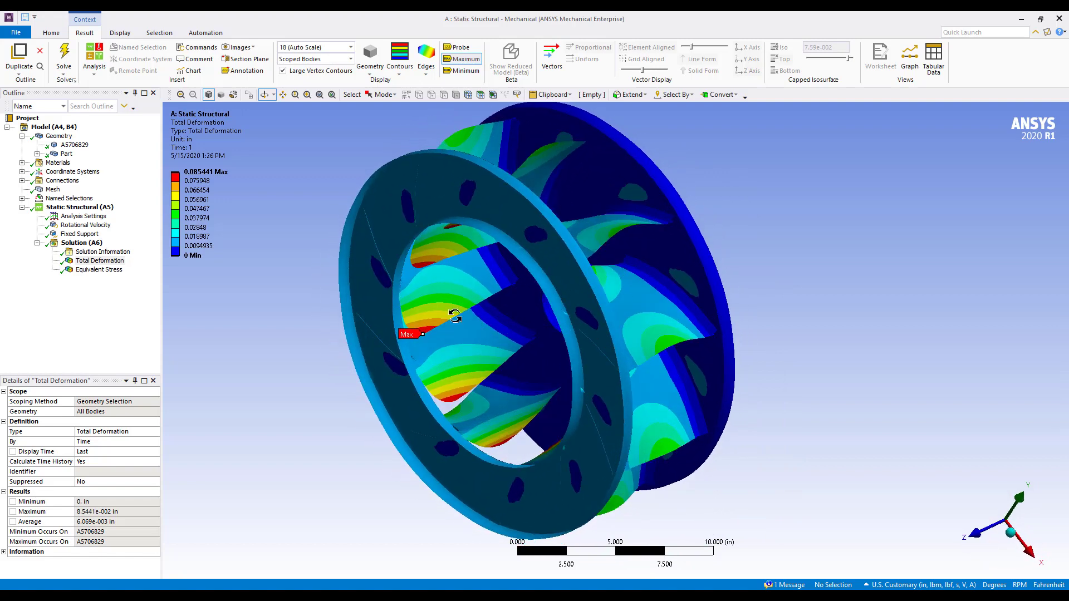
pyautogui.scroll(2, 378, 333)
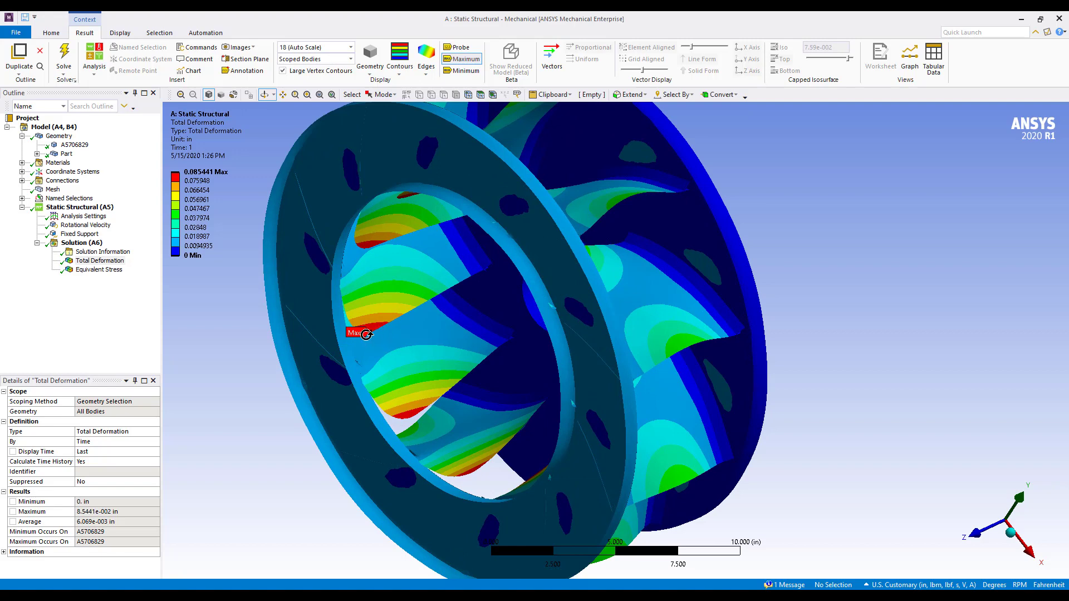
pyautogui.moveTo(490, 342); pyautogui.dragTo(282, 285)
pyautogui.moveTo(283, 285); pyautogui.dragTo(49, 309, button='middle')
pyautogui.keyDown('ctrl'); pyautogui.moveTo(430, 277); pyautogui.dragTo(516, 357, button='middle'); pyautogui.keyUp('ctrl')
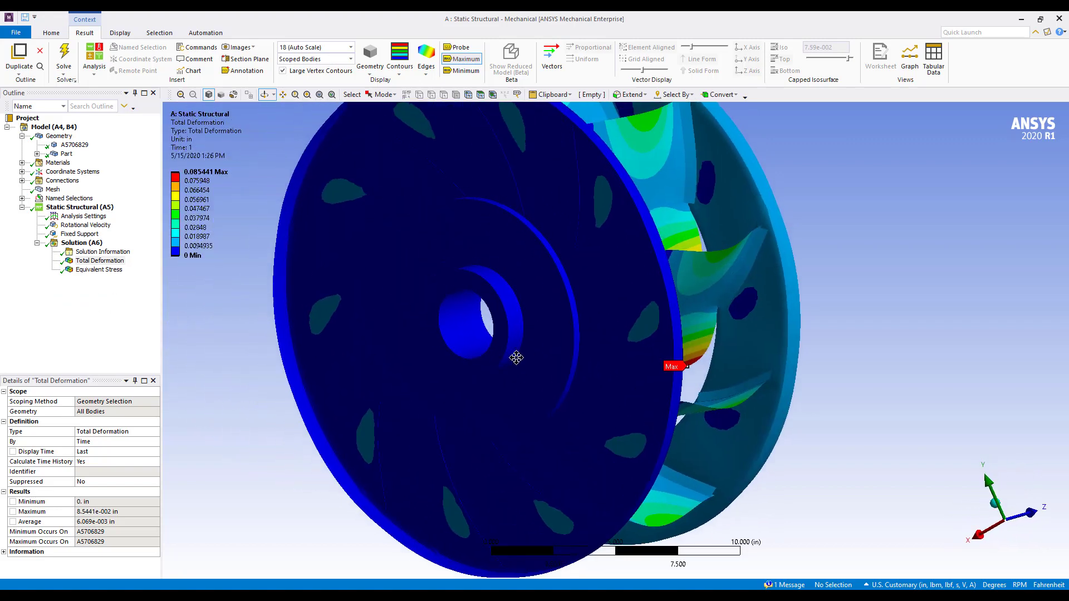
pyautogui.keyDown('shift'); pyautogui.moveTo(507, 288); pyautogui.dragTo(533, 375, button='middle'); pyautogui.keyUp('shift')
pyautogui.keyDown('ctrl'); pyautogui.moveTo(539, 376); pyautogui.dragTo(562, 397, button='middle'); pyautogui.keyUp('ctrl')
pyautogui.moveTo(559, 391); pyautogui.dragTo(559, 401, button='middle')
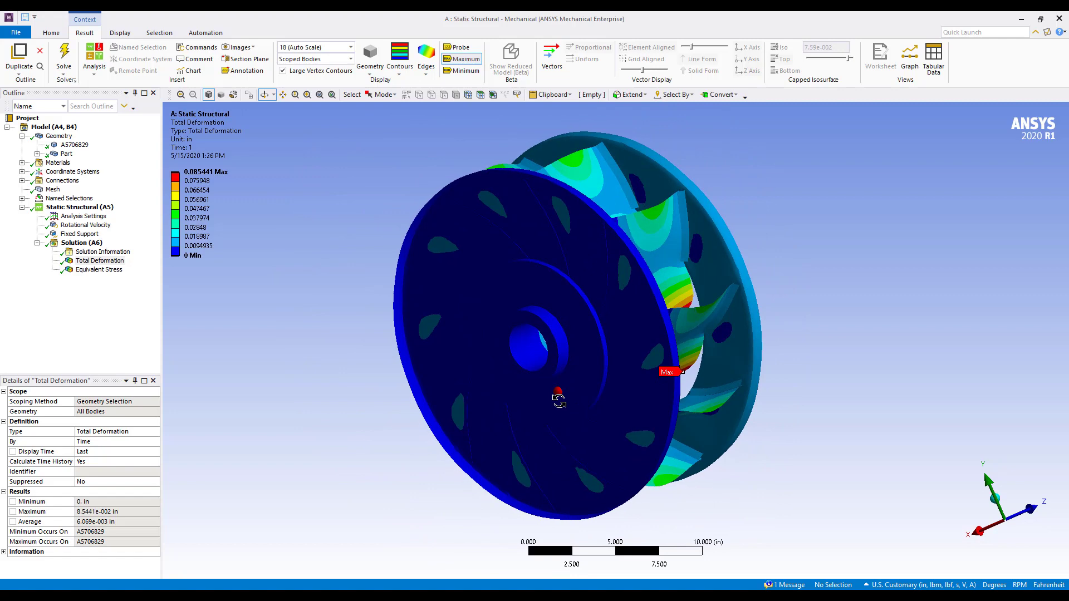
# Display the equivalent stress result and examine the peak stress where the blade weld meets the open ring.
pyautogui.click(96, 272)
pyautogui.moveTo(579, 315); pyautogui.dragTo(773, 319, button='middle')
pyautogui.moveTo(632, 267); pyautogui.dragTo(543, 269, button='middle')
pyautogui.scroll(1, 488, 252)
pyautogui.scroll(4, 487, 252)
pyautogui.keyDown('ctrl'); pyautogui.moveTo(470, 246); pyautogui.dragTo(654, 273, button='middle'); pyautogui.keyUp('ctrl')
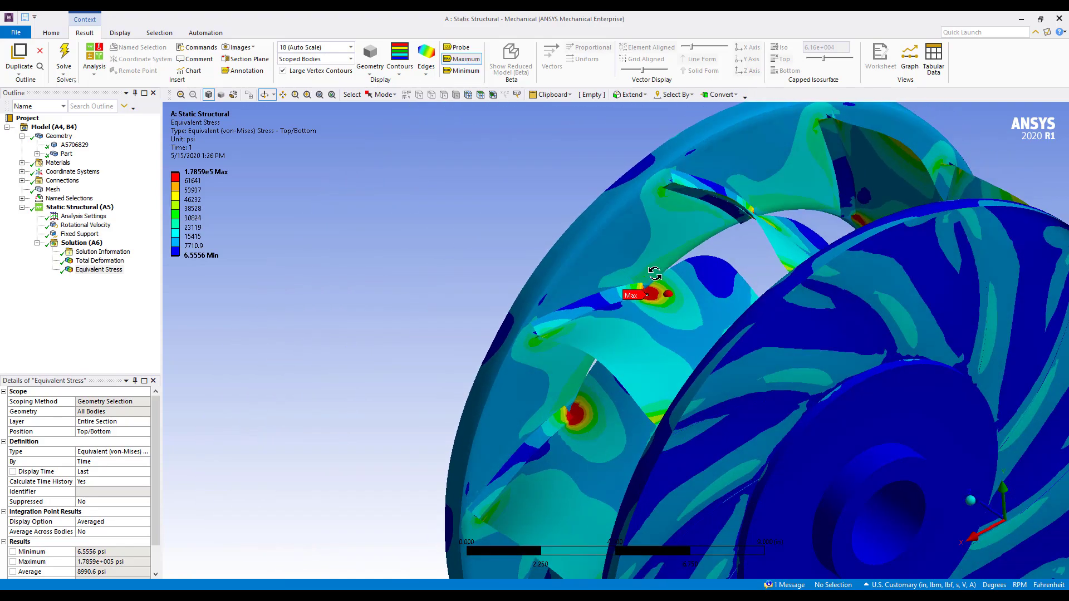
pyautogui.keyDown('shift'); pyautogui.moveTo(645, 325); pyautogui.dragTo(609, 191, button='middle'); pyautogui.keyUp('shift')
pyautogui.moveTo(622, 282)
pyautogui.mouseDown(button='middle')
pyautogui.moveTo(617, 253)
pyautogui.moveTo(644, 242)
pyautogui.moveTo(662, 216)
pyautogui.moveTo(666, 239)
pyautogui.moveTo(628, 284)
pyautogui.mouseUp(button='middle')
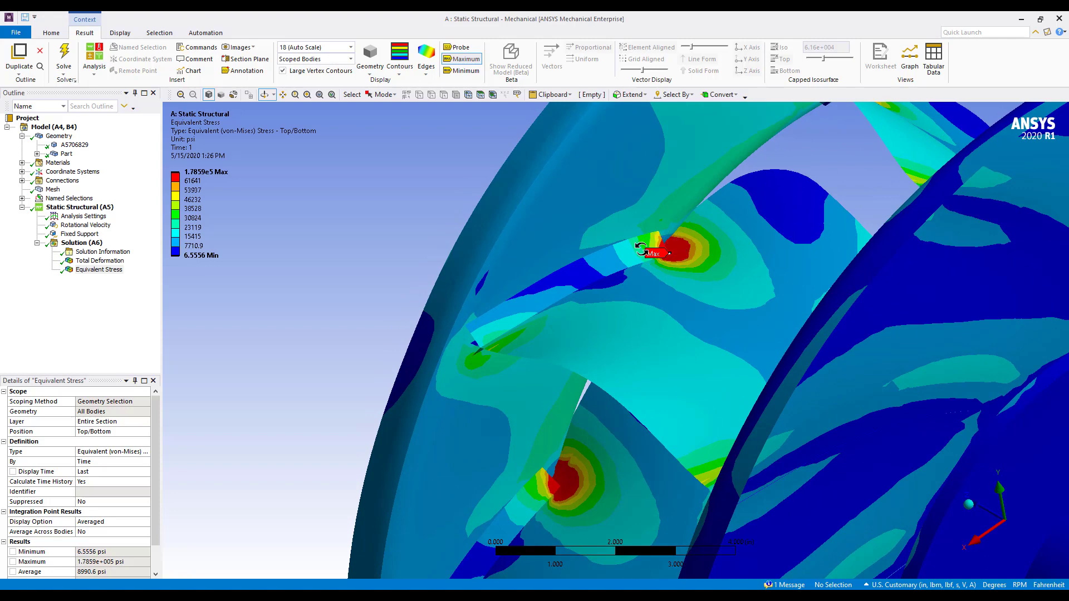
pyautogui.scroll(-2, 653, 301)
pyautogui.scroll(-4, 653, 301)
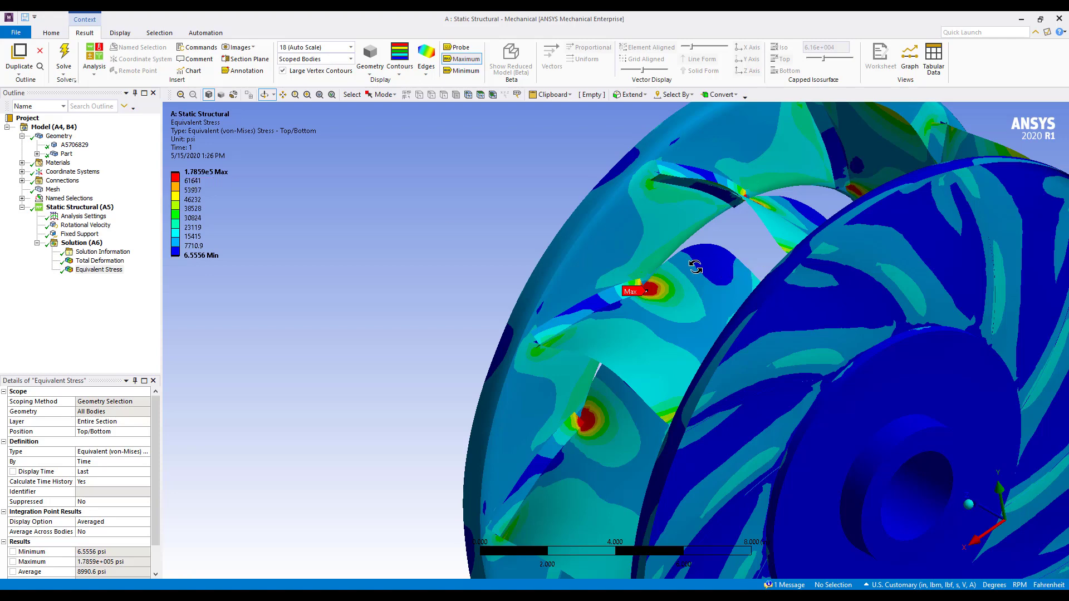
pyautogui.scroll(-2, 695, 308)
pyautogui.scroll(-1, 704, 365)
pyautogui.keyDown('ctrl'); pyautogui.moveTo(692, 365); pyautogui.dragTo(536, 295, button='middle'); pyautogui.keyUp('ctrl')
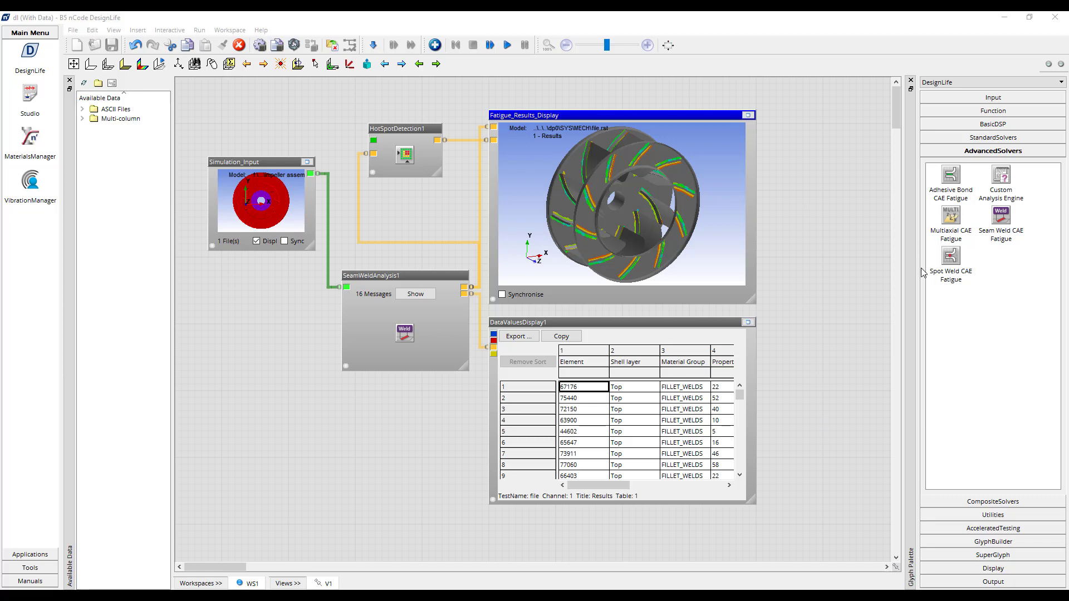
# Switch to nCode DesignLife and inspect the Simulation_Input model, its selected result file and its advanced import settings.
pyautogui.click(307, 161)
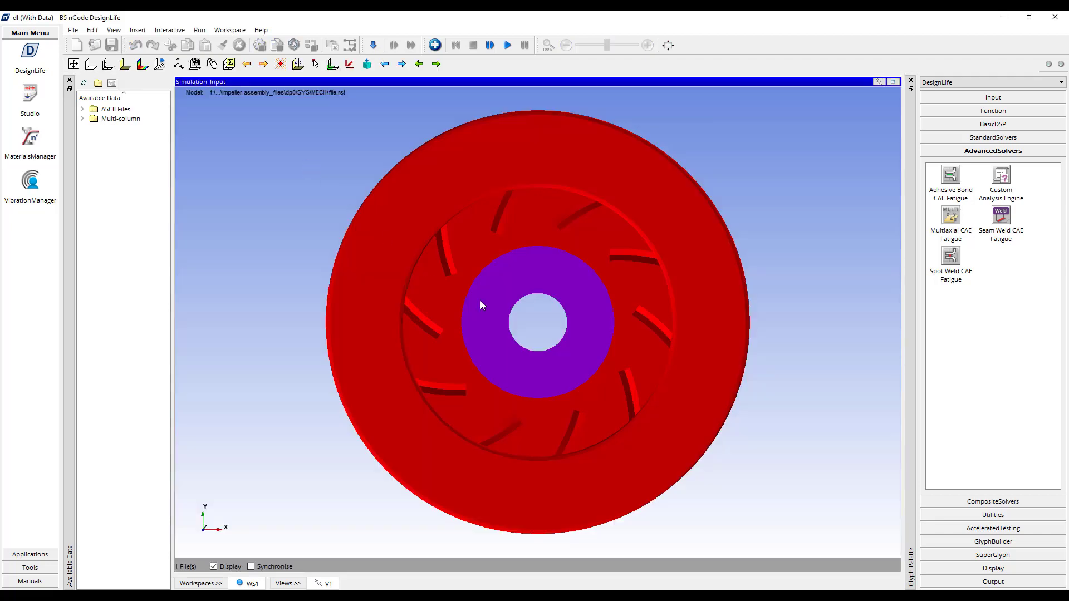
pyautogui.moveTo(542, 335); pyautogui.dragTo(610, 395)
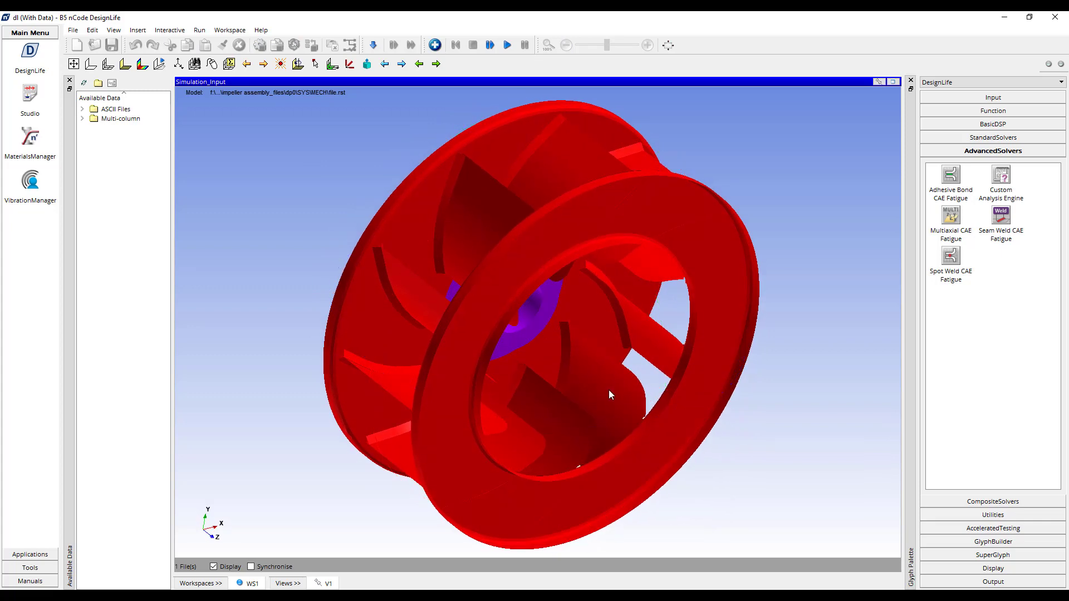
pyautogui.rightClick(299, 166)
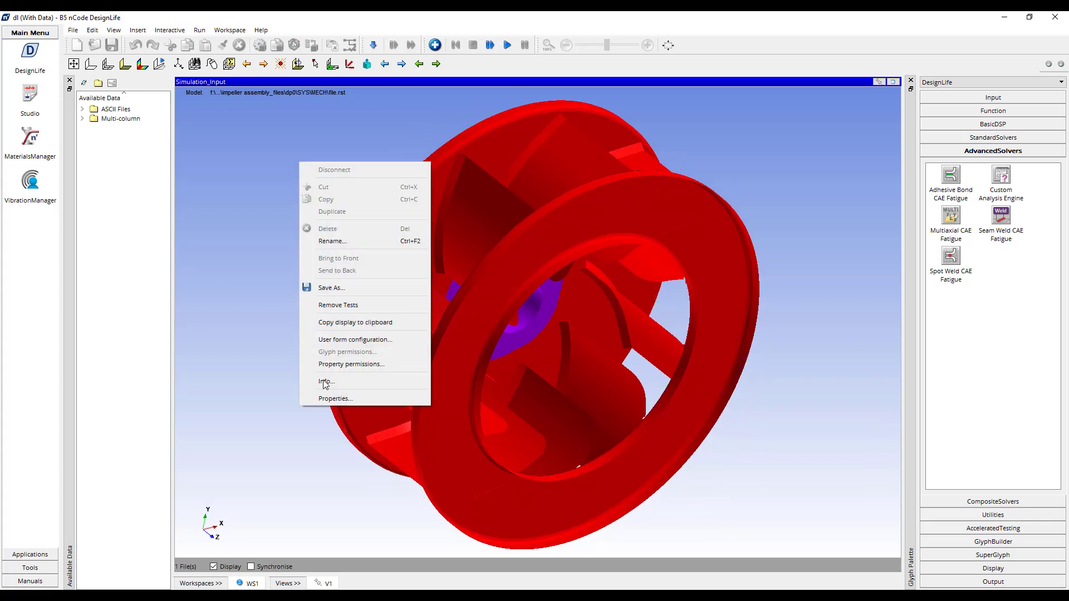
pyautogui.click(340, 399)
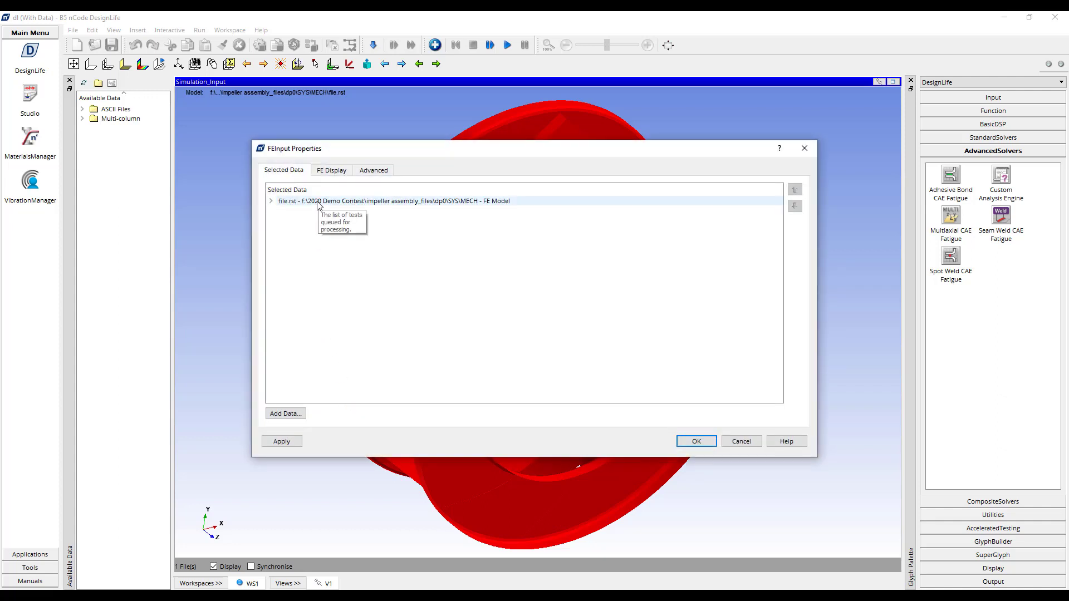
pyautogui.click(372, 172)
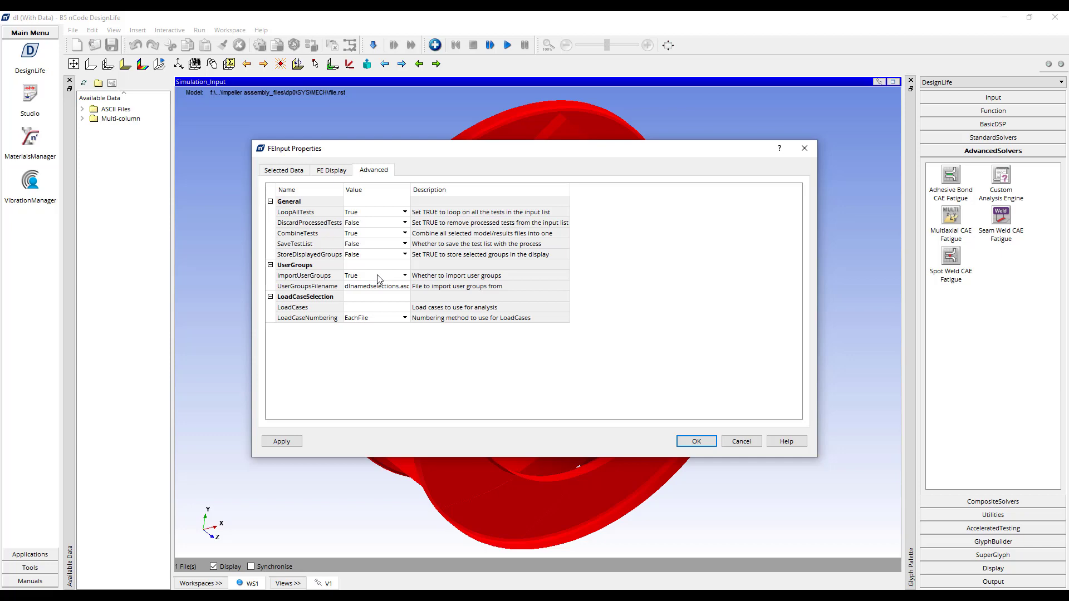
pyautogui.click(696, 442)
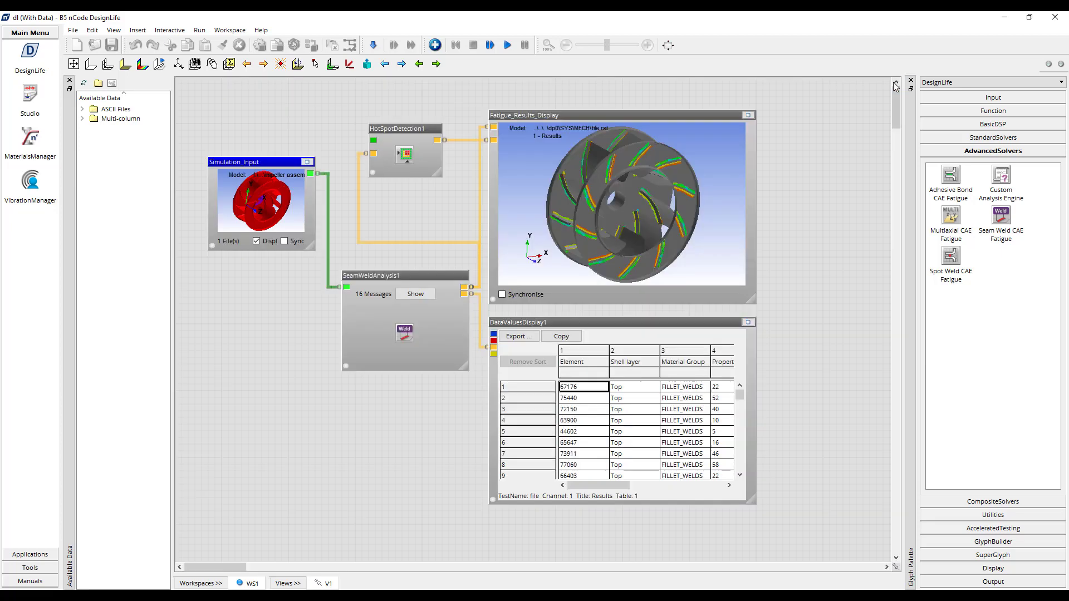
pyautogui.click(892, 82)
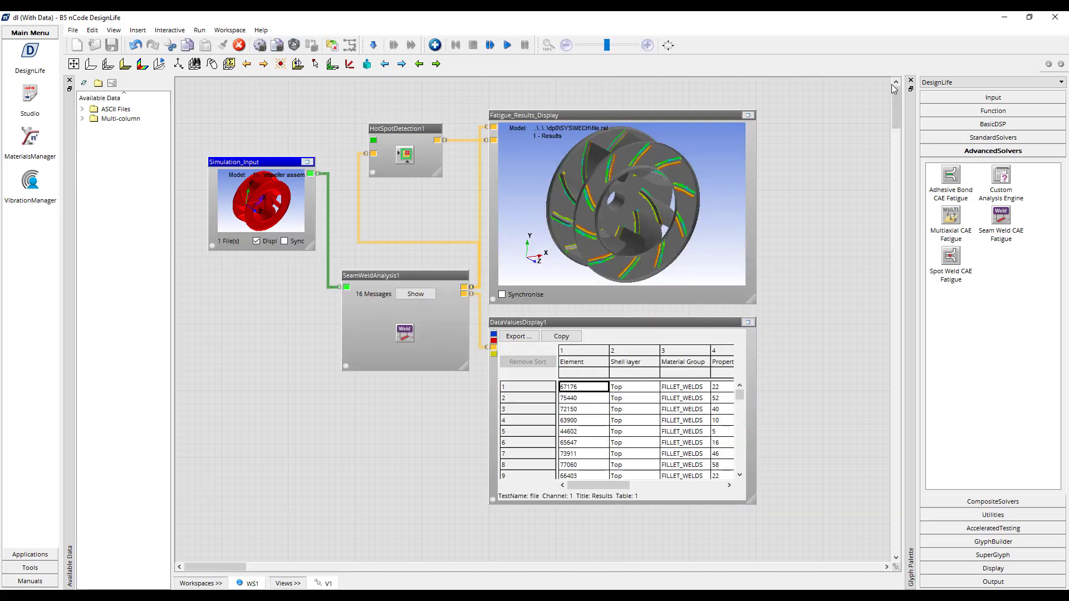
# Run the flow up to SeamWeldAnalysis1 for its advanced configuration and inspect the Welds_Fillet group's import settings and selected weld groups.
pyautogui.rightClick(428, 324)
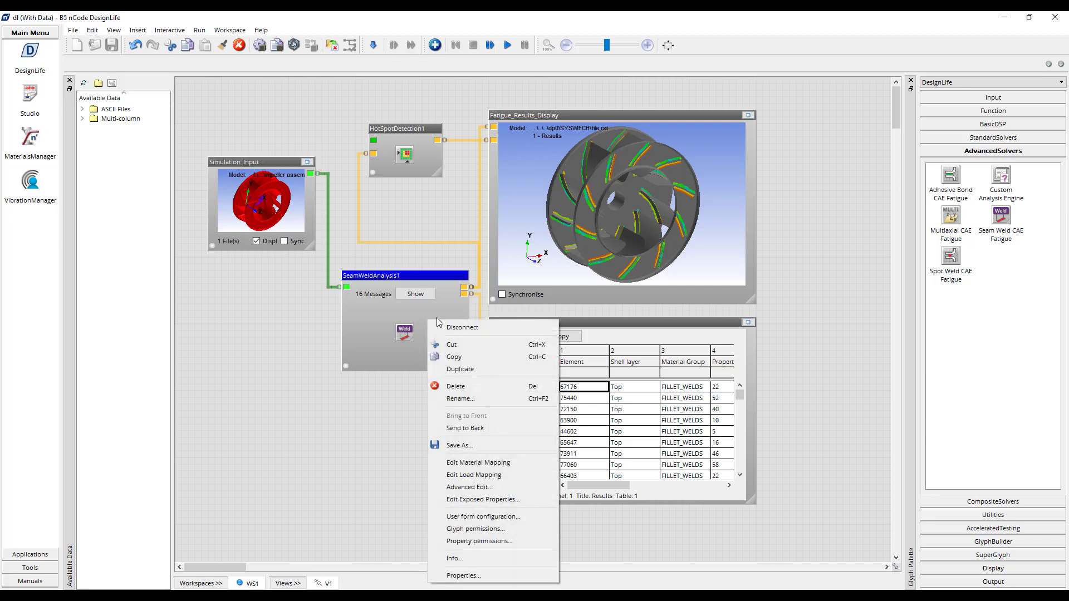
pyautogui.click(485, 488)
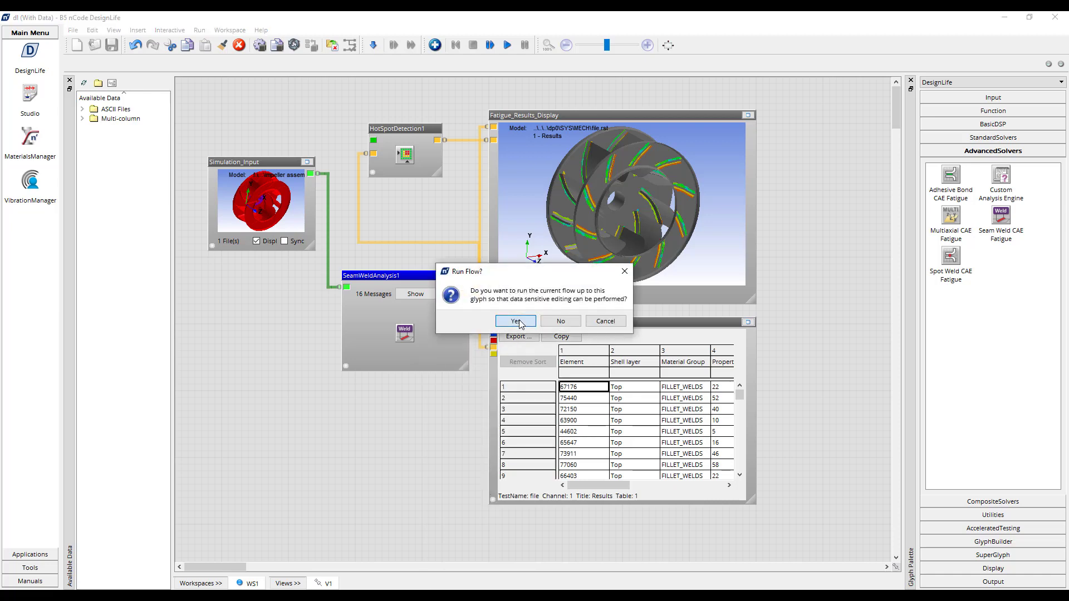
pyautogui.click(518, 322)
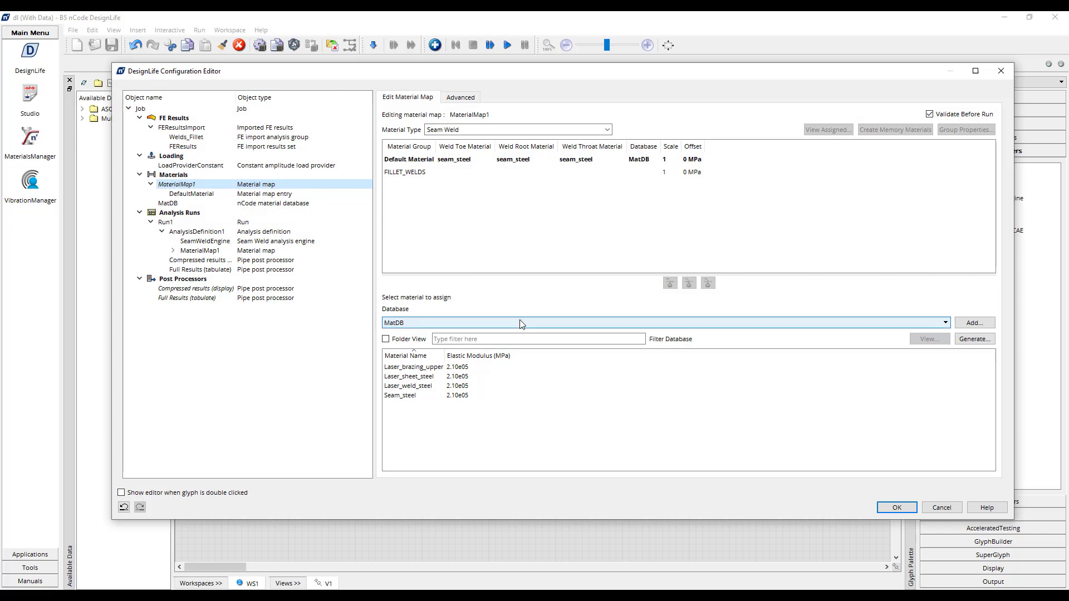
pyautogui.click(186, 139)
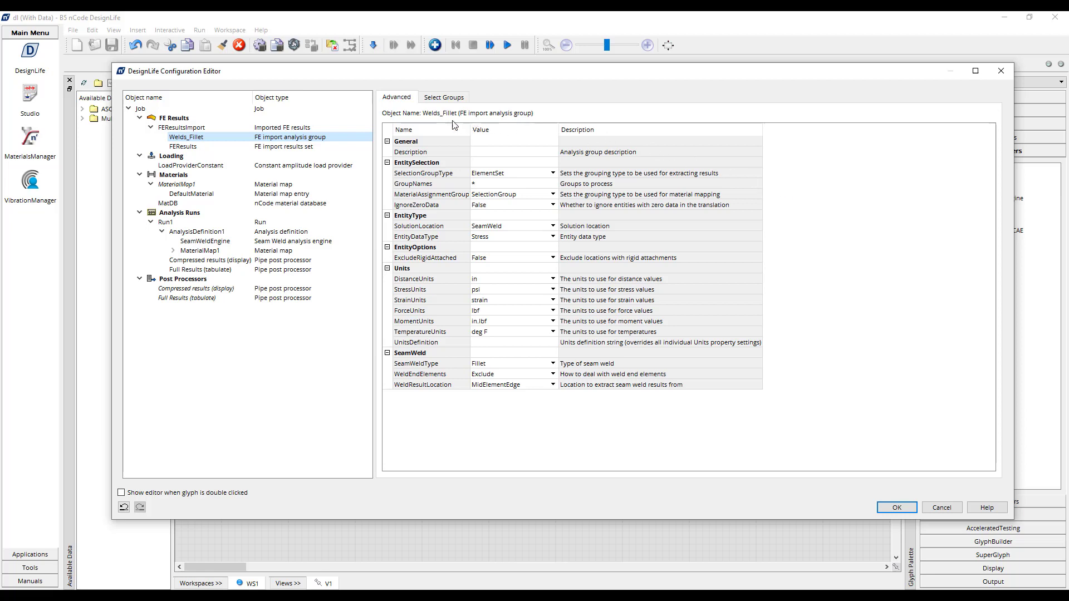
pyautogui.click(443, 98)
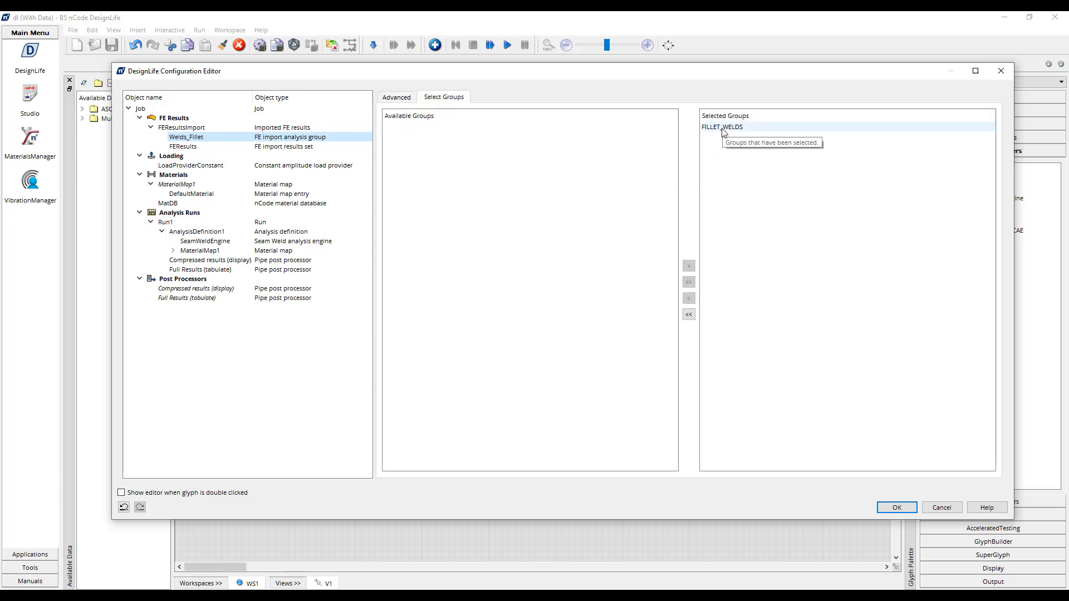
pyautogui.click(410, 102)
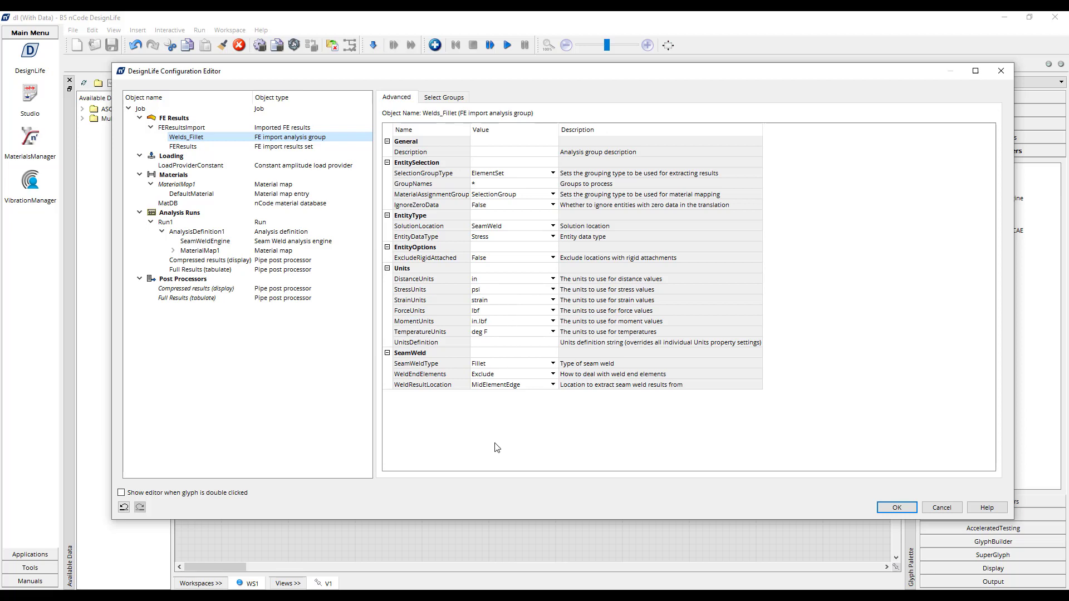
# Review the constant amplitude load case factors and the material map, including the Seam_steel properties and stress-life curves.
pyautogui.click(200, 168)
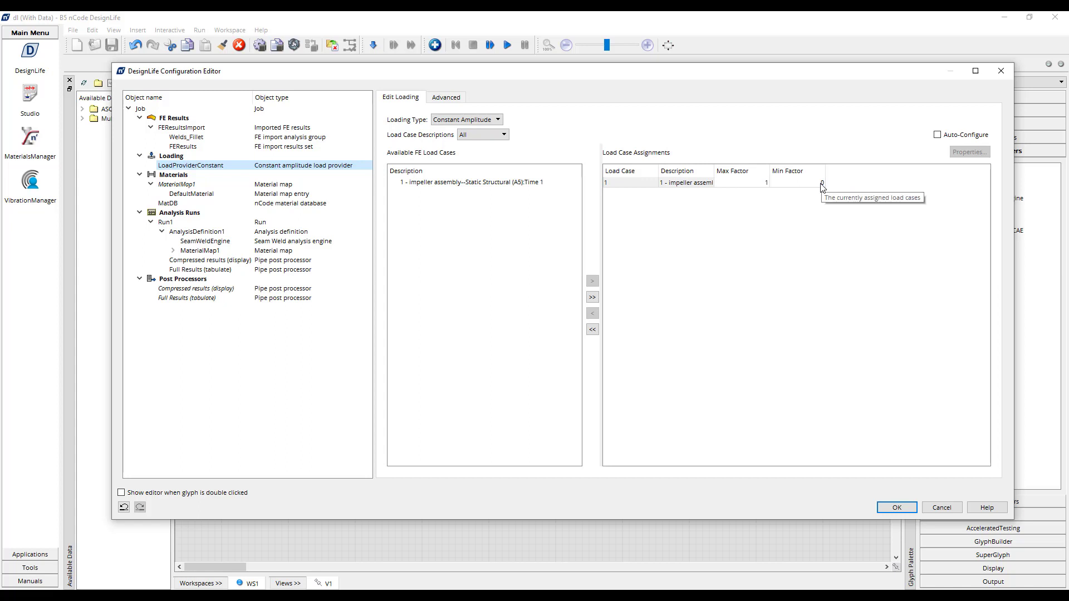
pyautogui.click(182, 185)
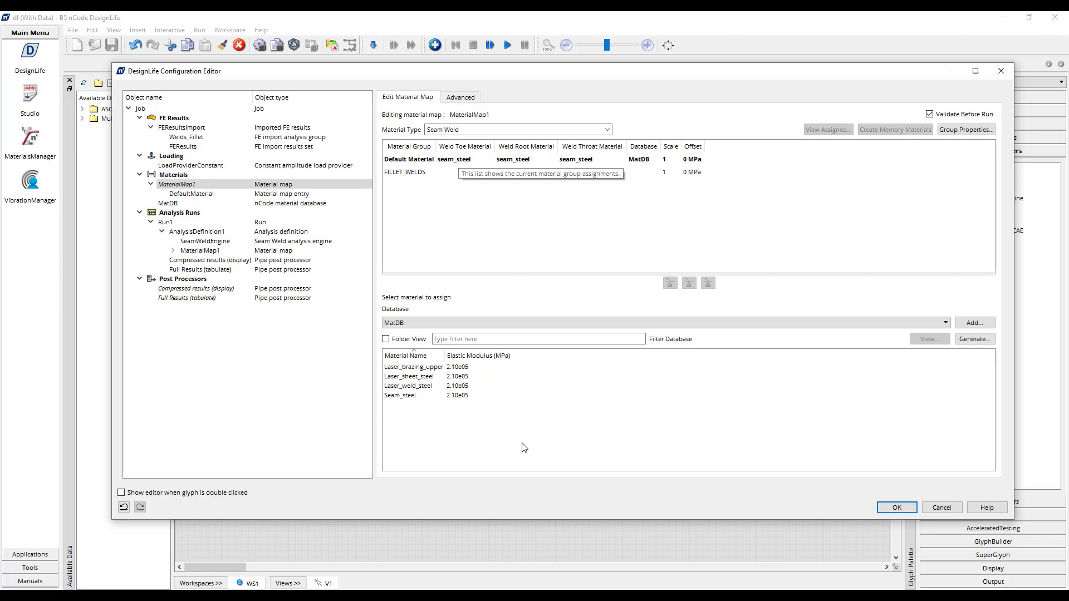
pyautogui.click(410, 396)
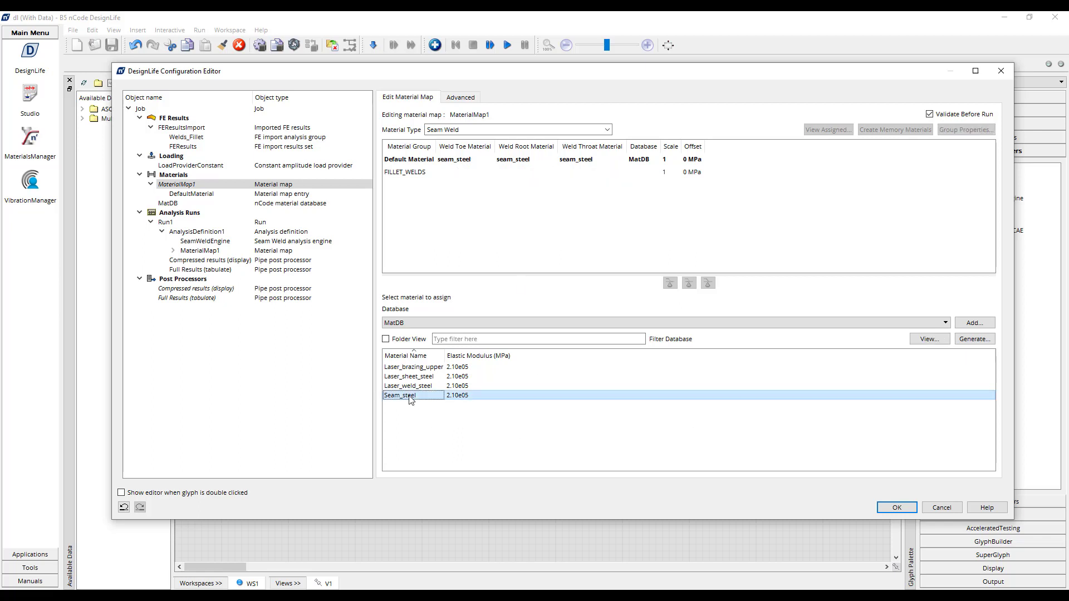
pyautogui.click(930, 339)
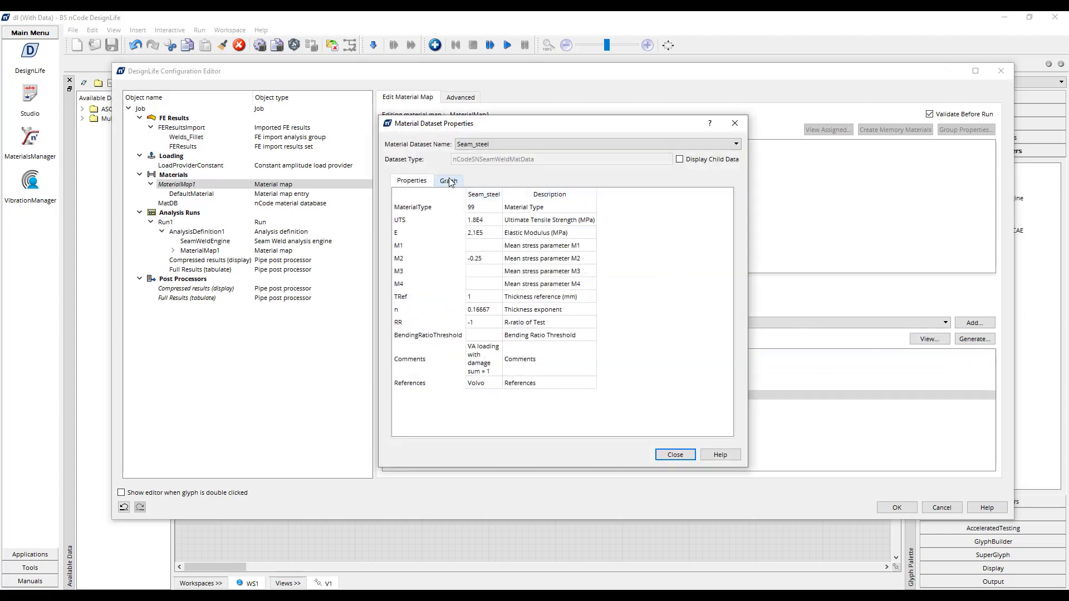
pyautogui.click(450, 182)
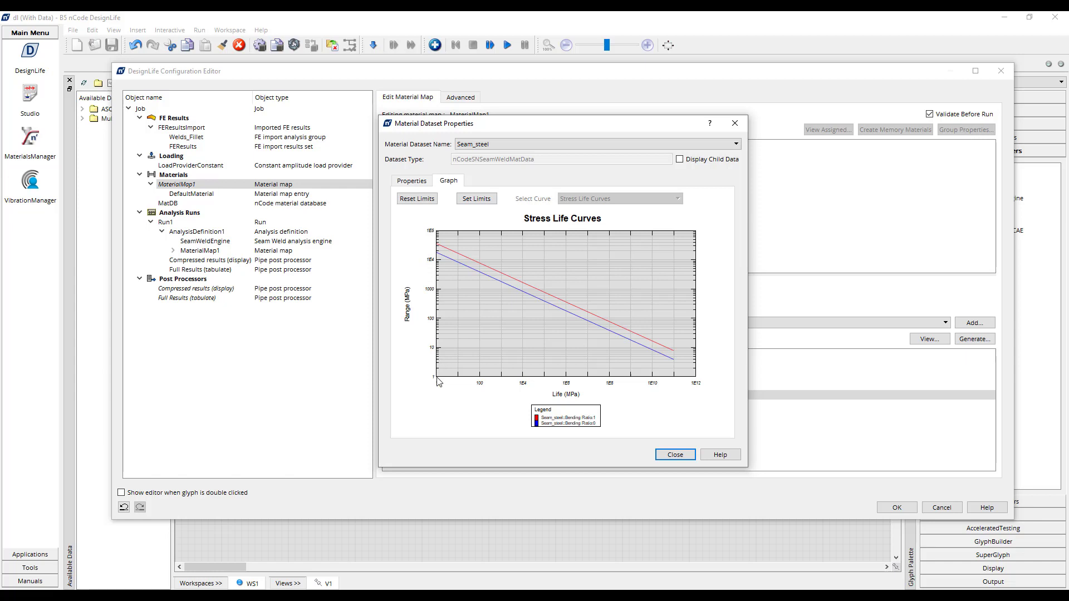
pyautogui.click(675, 455)
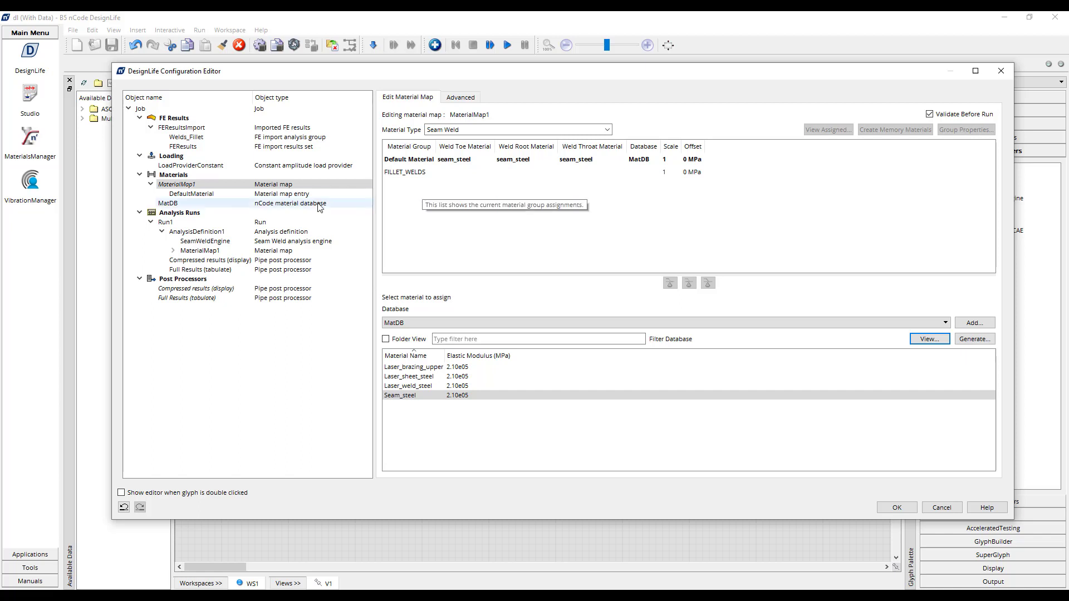
# Review the SeamWeldEngine settings, accept the configuration and run the complete fatigue analysis flow.
pyautogui.click(216, 243)
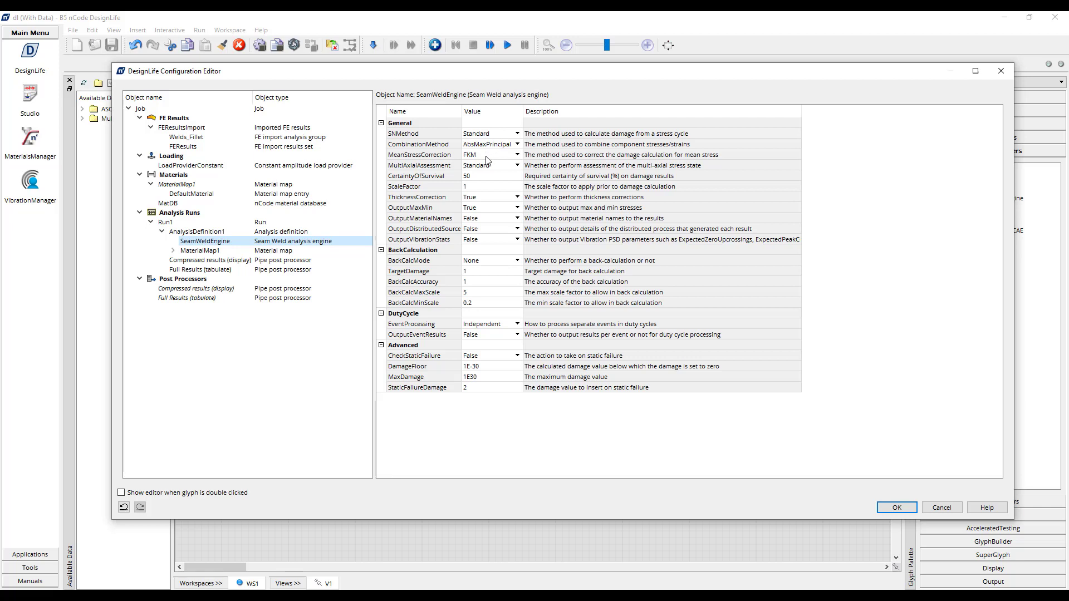
pyautogui.click(896, 508)
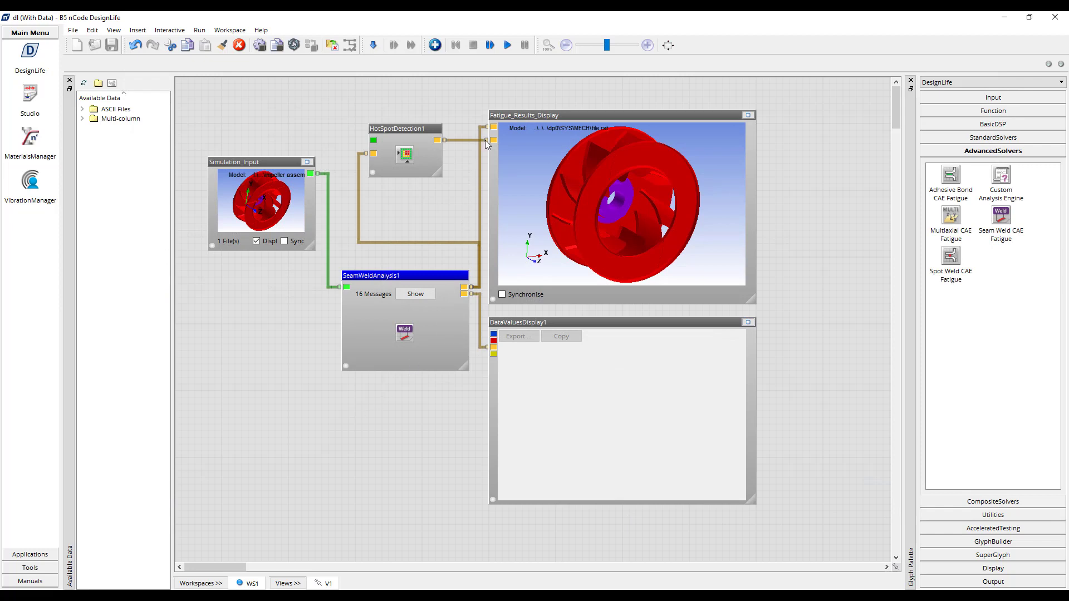
pyautogui.click(507, 46)
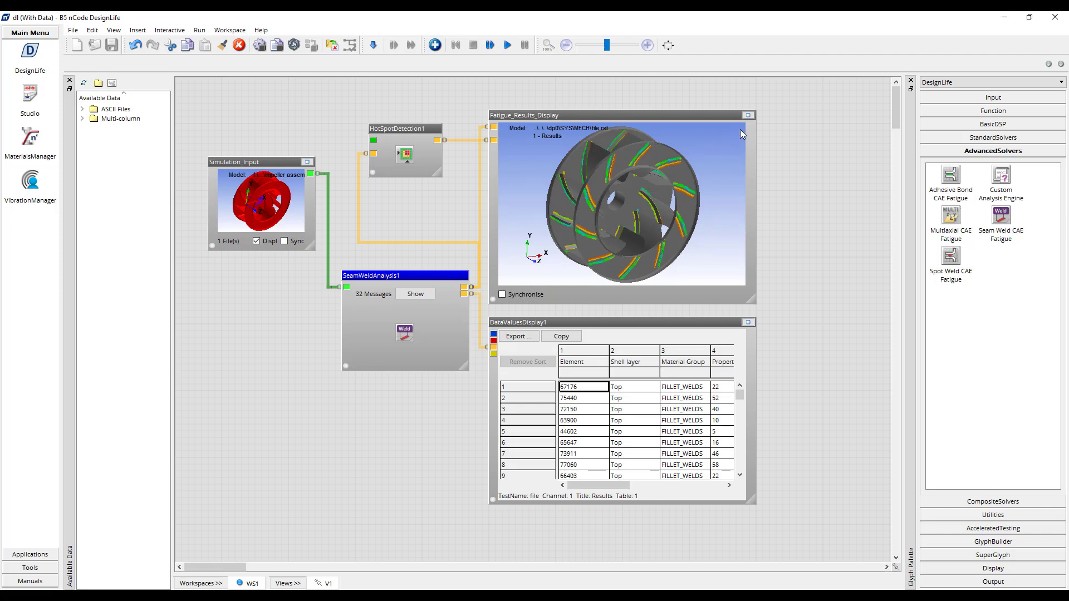
# Maximize the fatigue results display and label element 67176 from the Hot Spot List on the impeller.
pyautogui.click(747, 115)
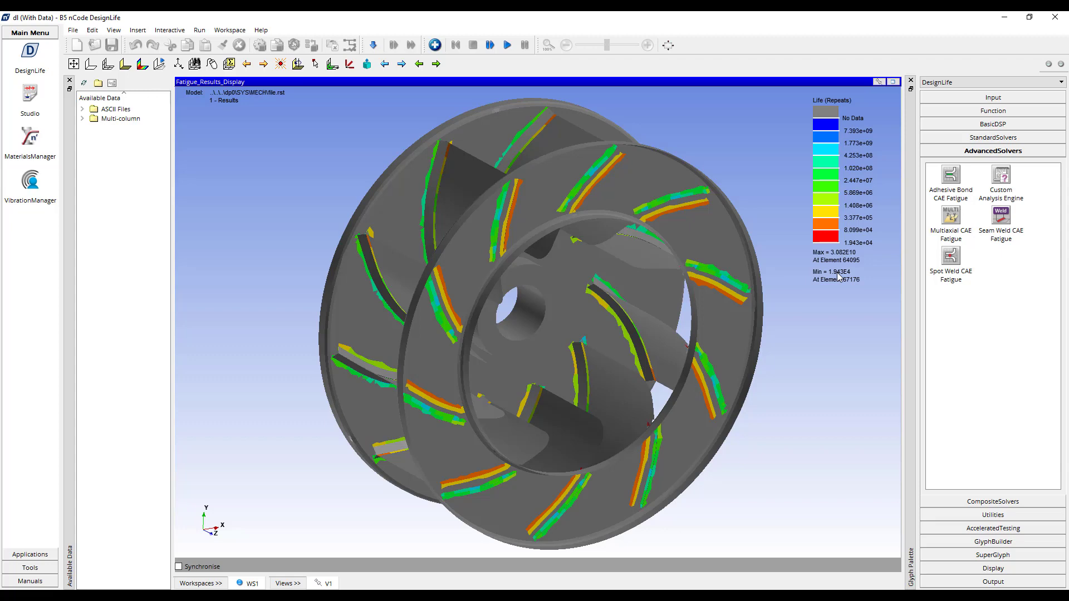
pyautogui.moveTo(533, 322); pyautogui.dragTo(561, 341)
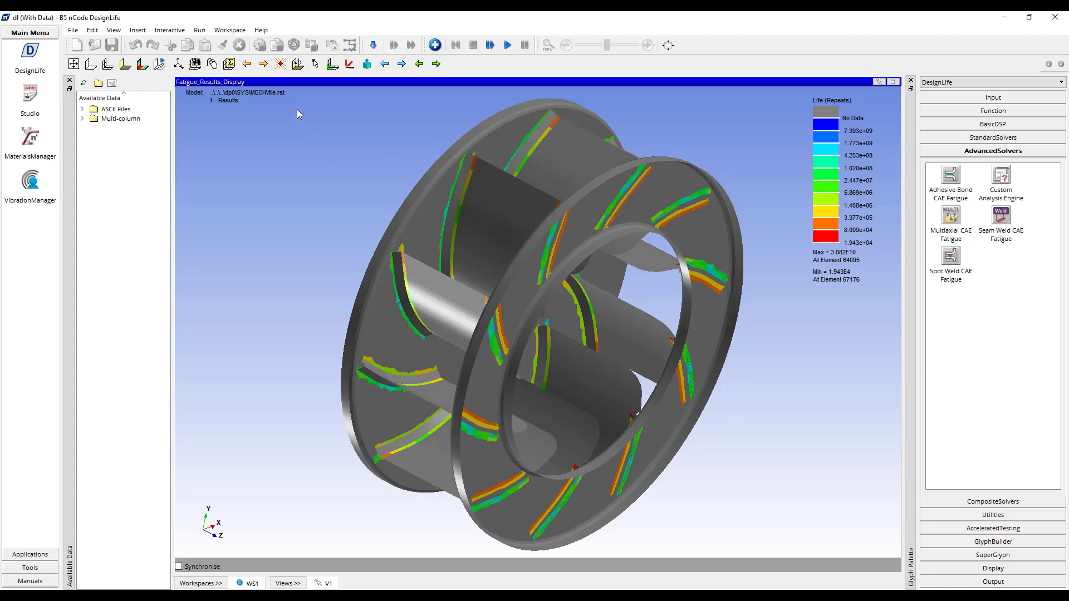
pyautogui.click(281, 64)
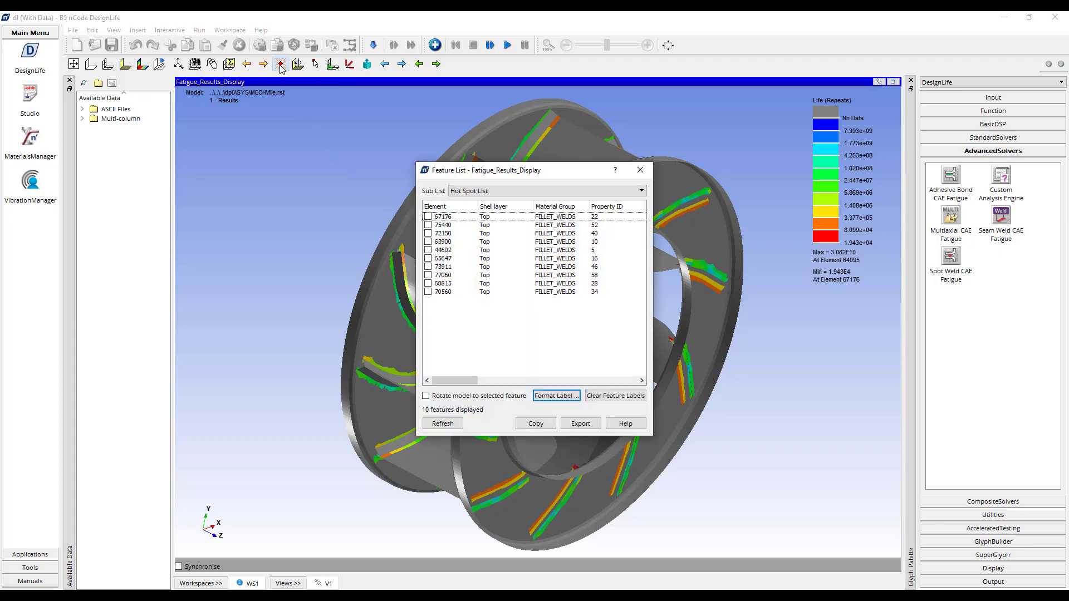
pyautogui.moveTo(522, 170); pyautogui.dragTo(293, 114)
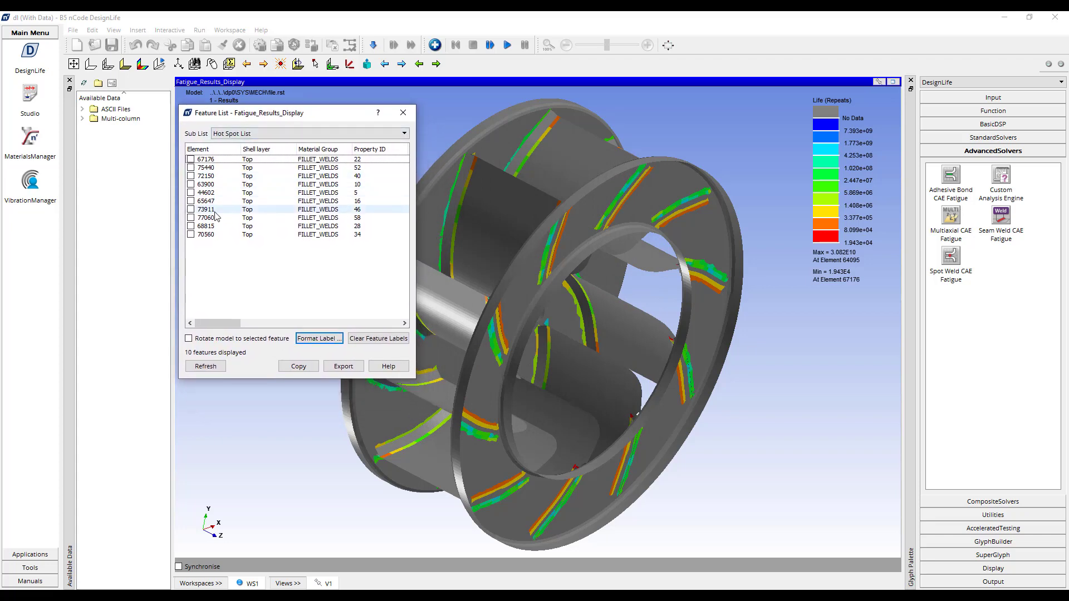
pyautogui.click(191, 159)
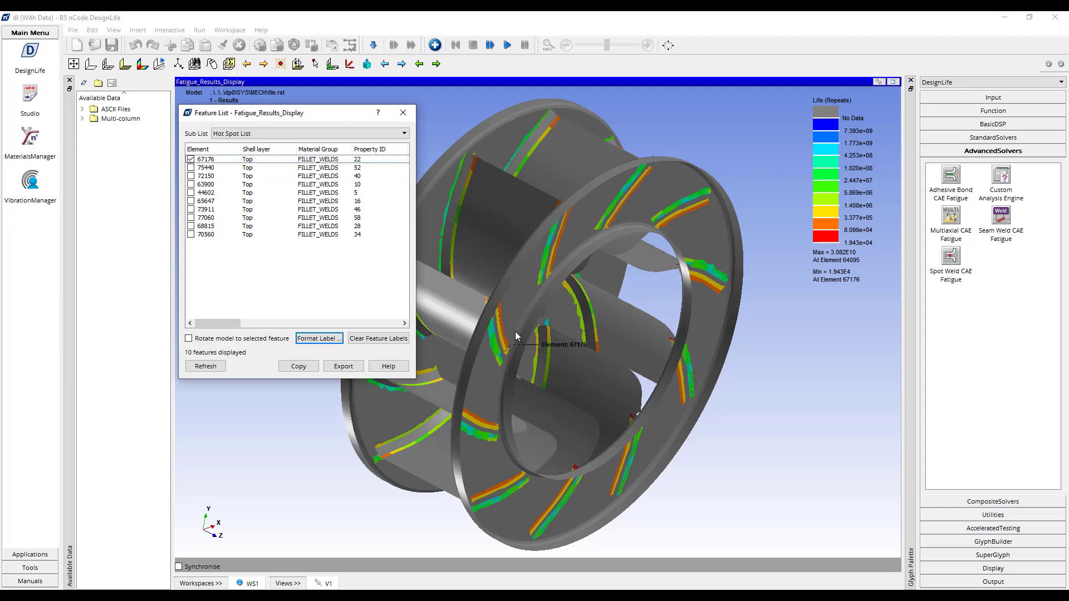
pyautogui.click(403, 113)
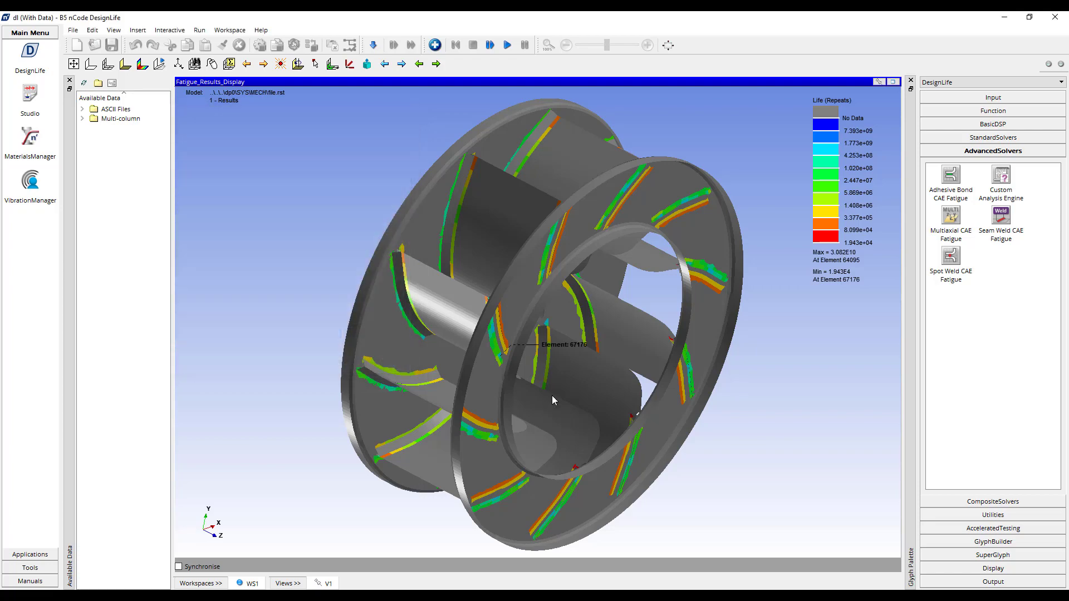
# Examine the labelled hot spot at the blade weld on the open ring up close and the life contours across the impeller.
pyautogui.moveTo(532, 351); pyautogui.dragTo(366, 338)
pyautogui.scroll(5, 366, 339)
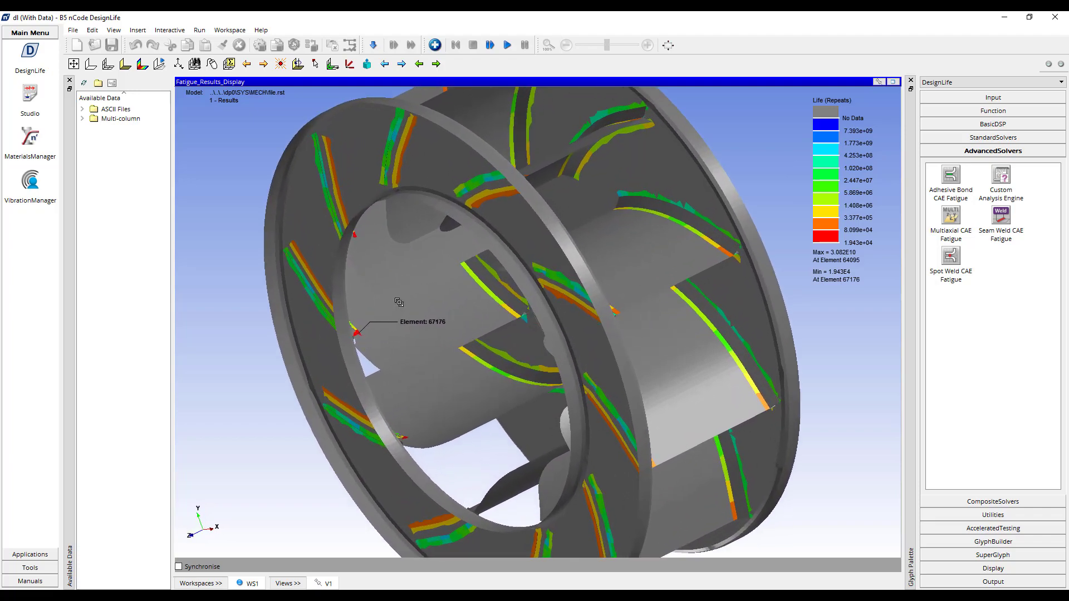
pyautogui.moveTo(389, 292); pyautogui.dragTo(525, 291, button='middle')
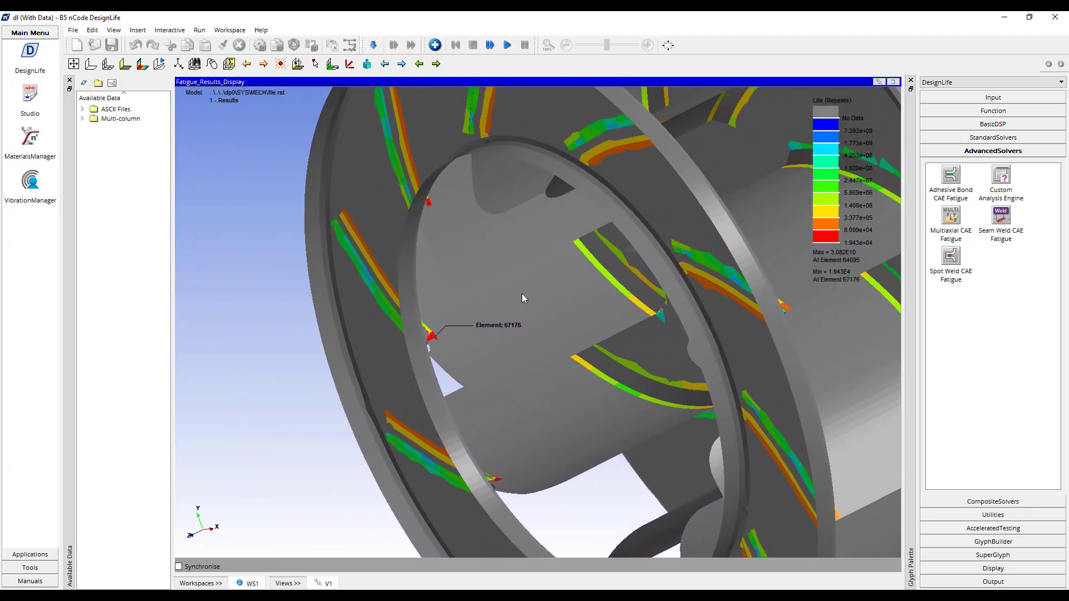
pyautogui.scroll(3, 508, 258)
pyautogui.scroll(1, 509, 258)
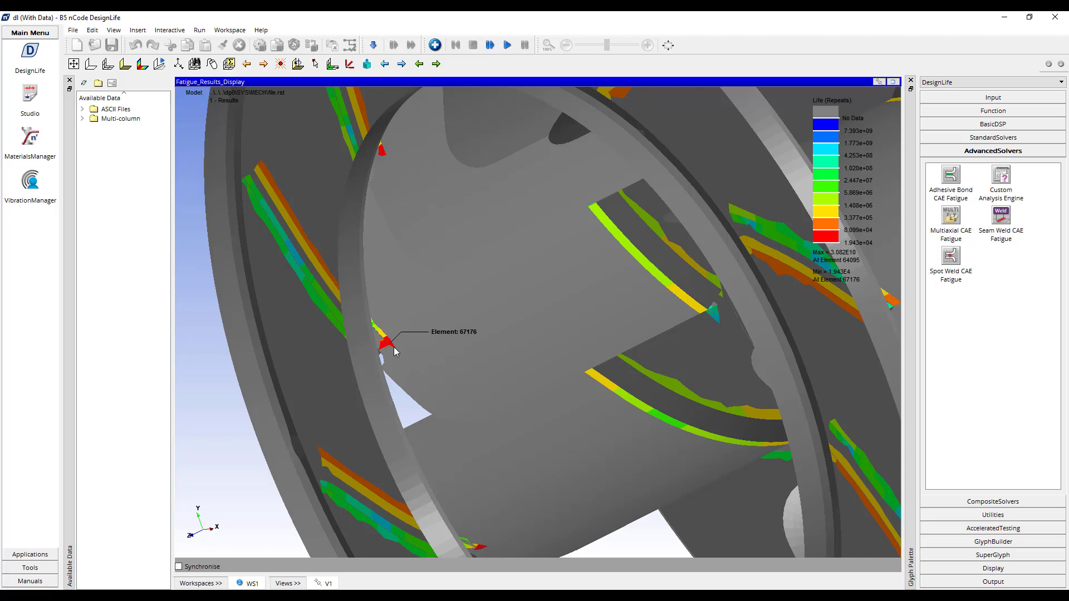
pyautogui.scroll(-5, 510, 200)
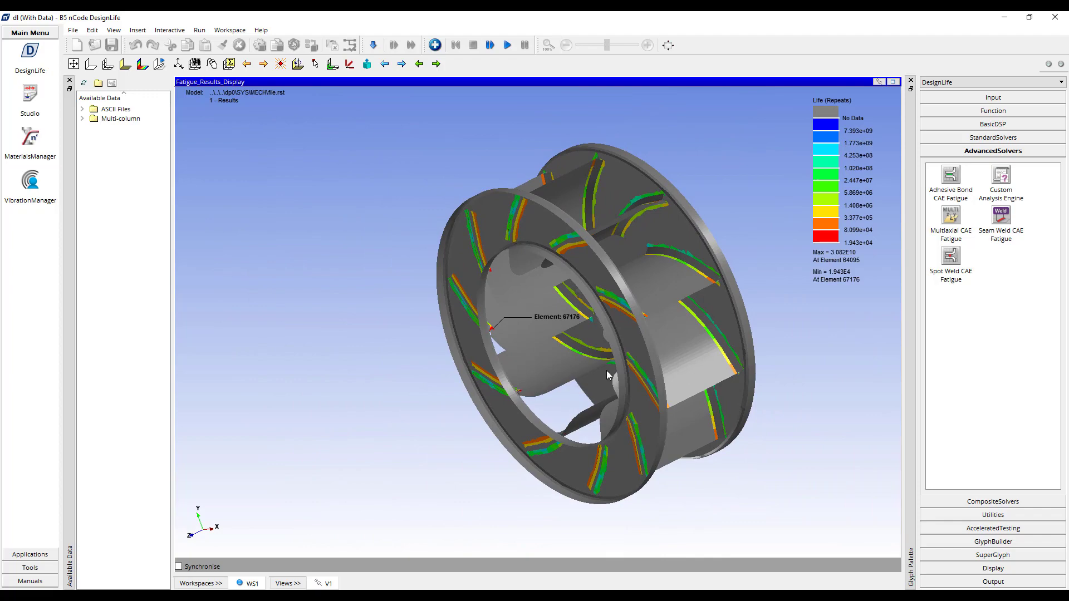
pyautogui.scroll(2, 582, 349)
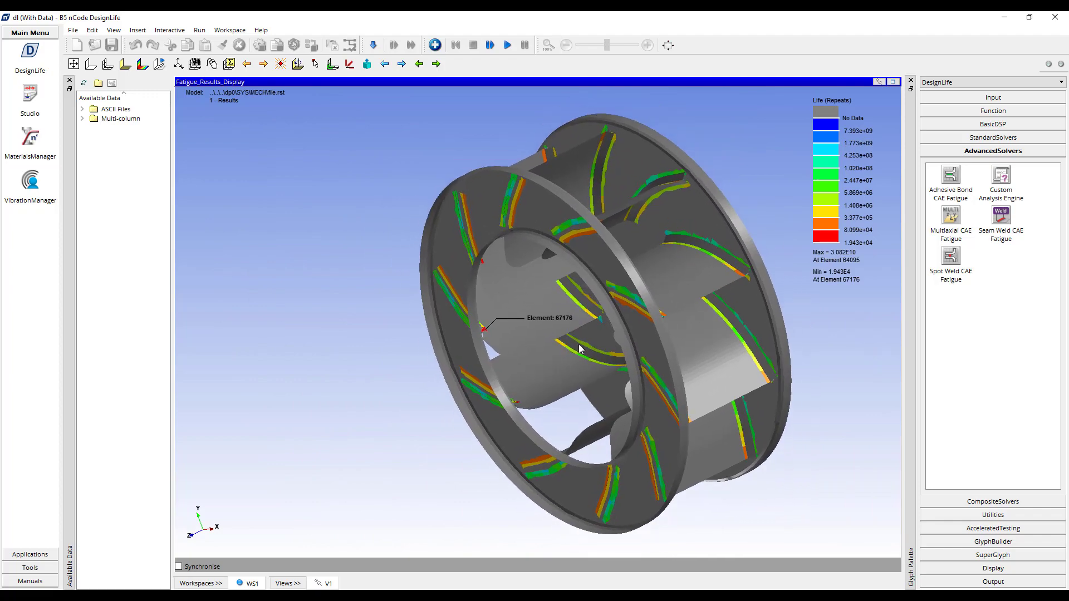
pyautogui.moveTo(583, 349); pyautogui.dragTo(720, 298)
pyautogui.moveTo(721, 299); pyautogui.dragTo(655, 298, button='middle')
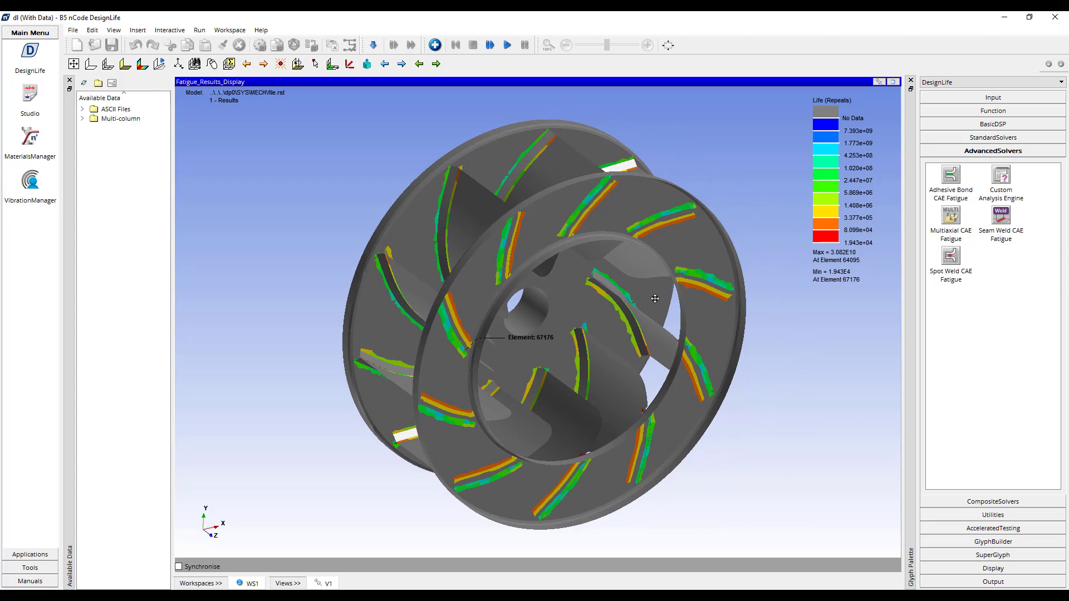